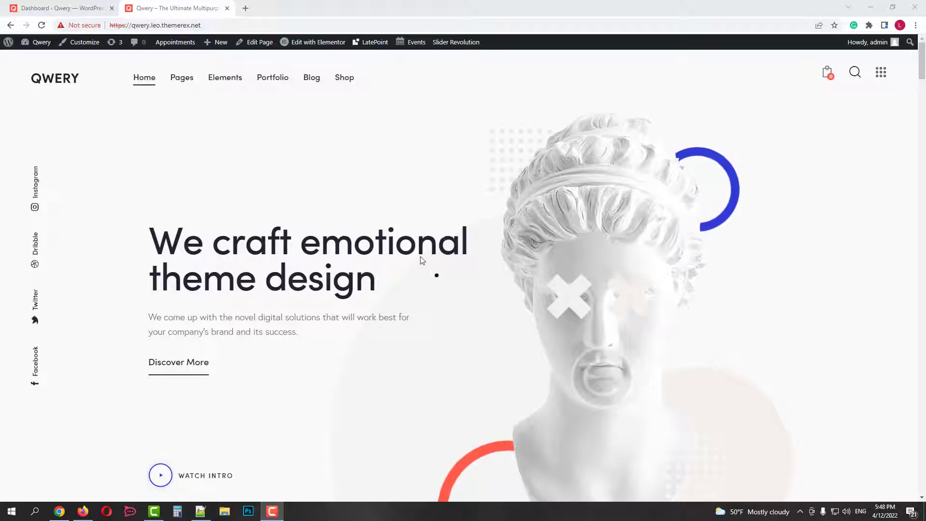
- Switch to the WordPress dashboard and open the page for adding new plugins
{"action": "left_click", "coordinate": [68, 9]}
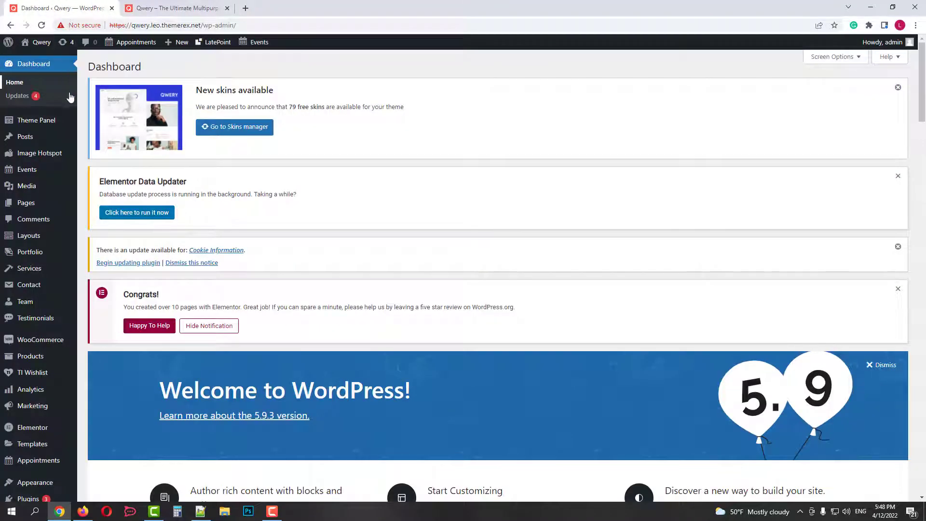
{"action": "scroll", "coordinate": [33, 355], "scroll_direction": "down", "scroll_amount": 3}
{"action": "left_click", "coordinate": [35, 357]}
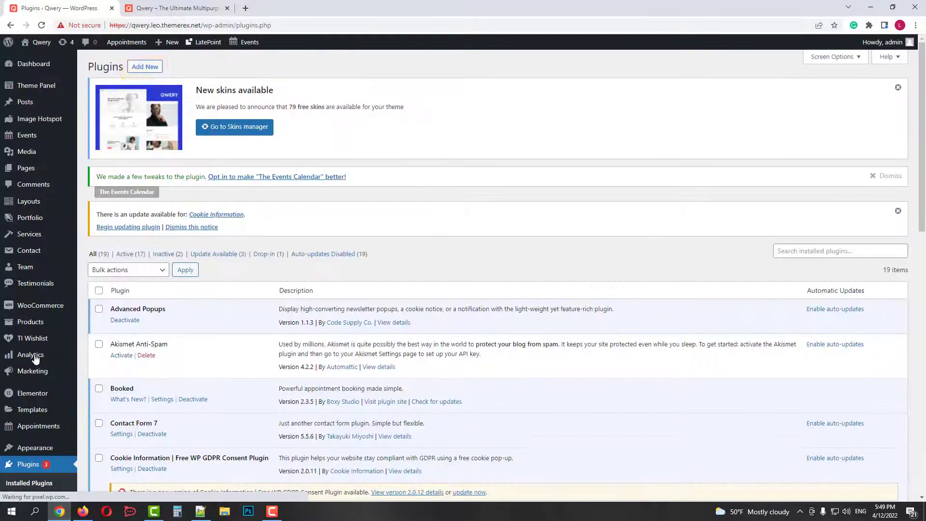
{"action": "left_click", "coordinate": [146, 68]}
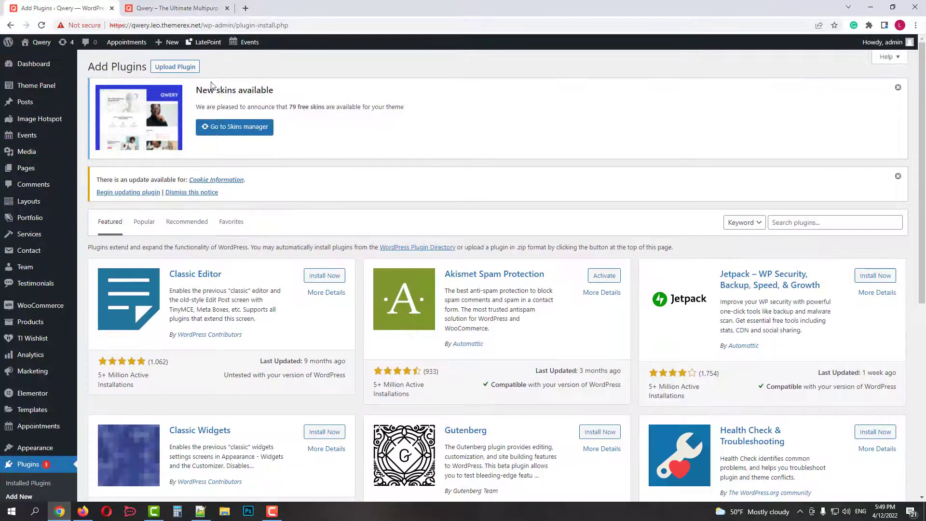
- Search the plugin directory for "polylang", then install and activate the Polylang plugin
{"action": "left_click", "coordinate": [799, 222]}
{"action": "type", "text": "polylang"}
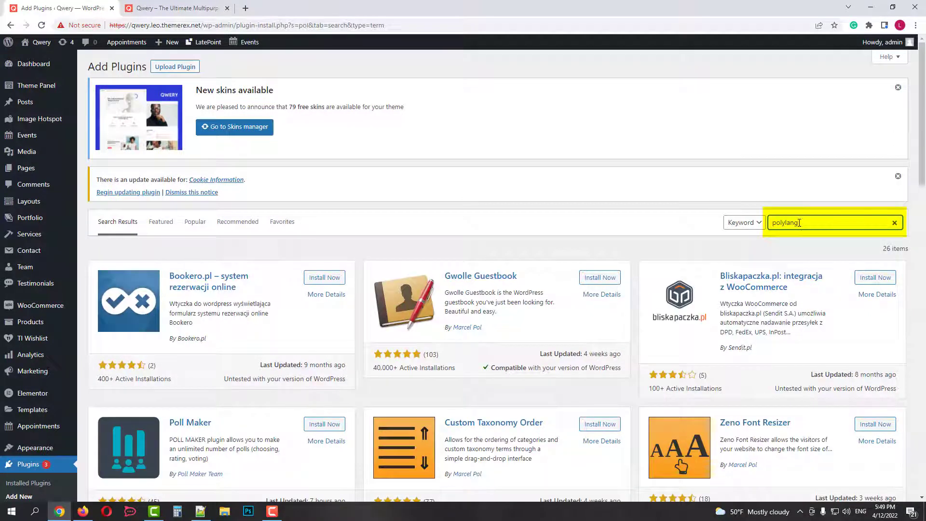
{"action": "left_click", "coordinate": [325, 278]}
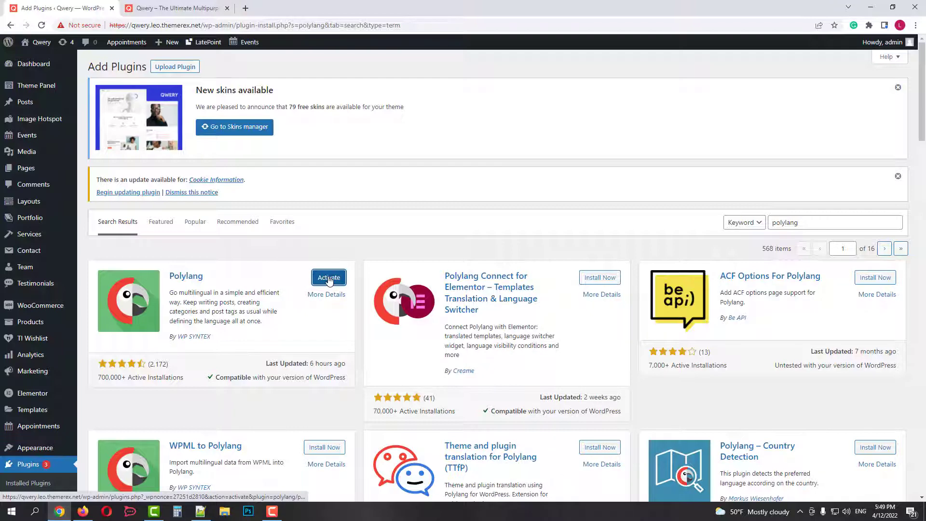
{"action": "left_click", "coordinate": [328, 278]}
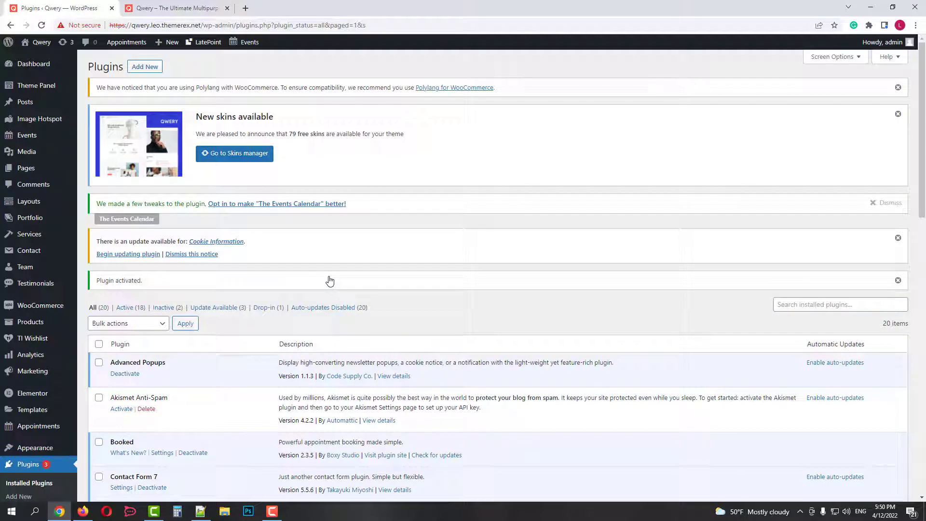
- Open Polylang's Languages page and examine the language table and the form for adding a new language
{"action": "scroll", "coordinate": [34, 345], "scroll_direction": "down", "scroll_amount": 6}
{"action": "mouse_move", "coordinate": [33, 376]}
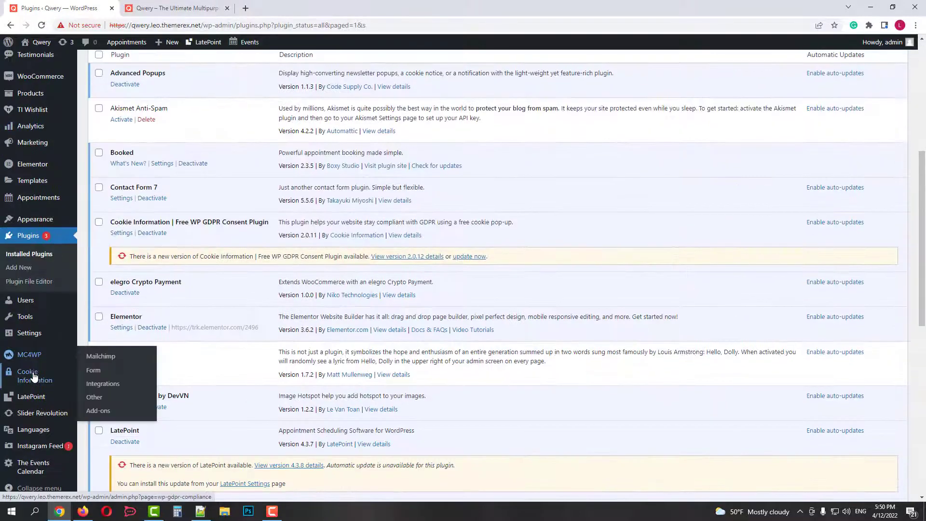
{"action": "mouse_move", "coordinate": [43, 434]}
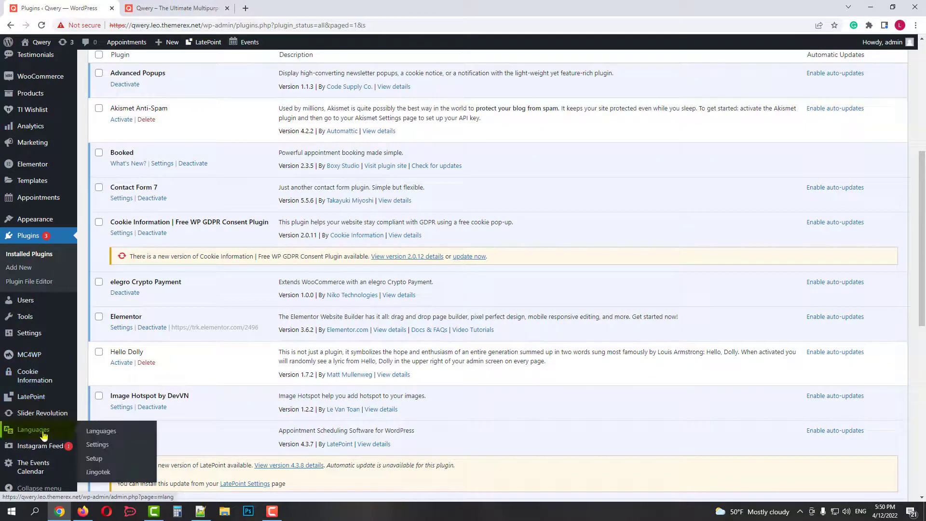
{"action": "left_click", "coordinate": [101, 437]}
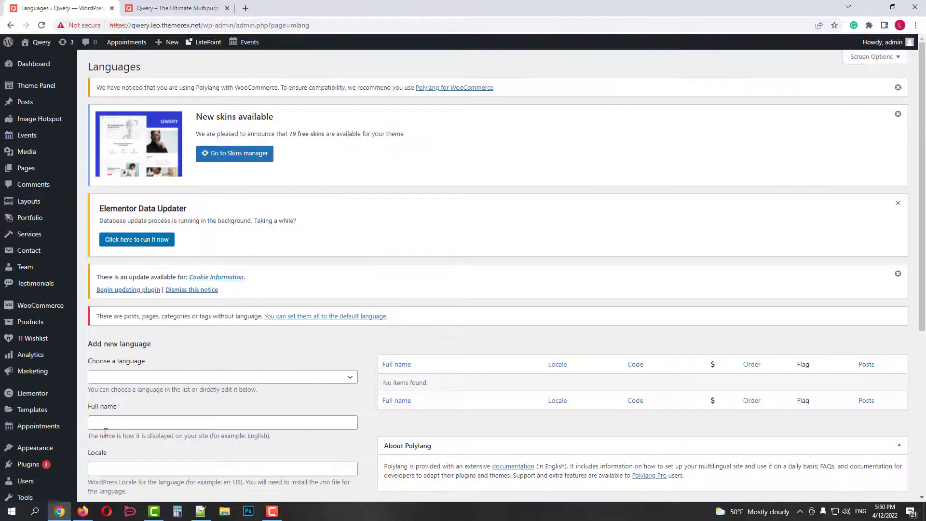
{"action": "scroll", "coordinate": [507, 275], "scroll_direction": "down", "scroll_amount": 3}
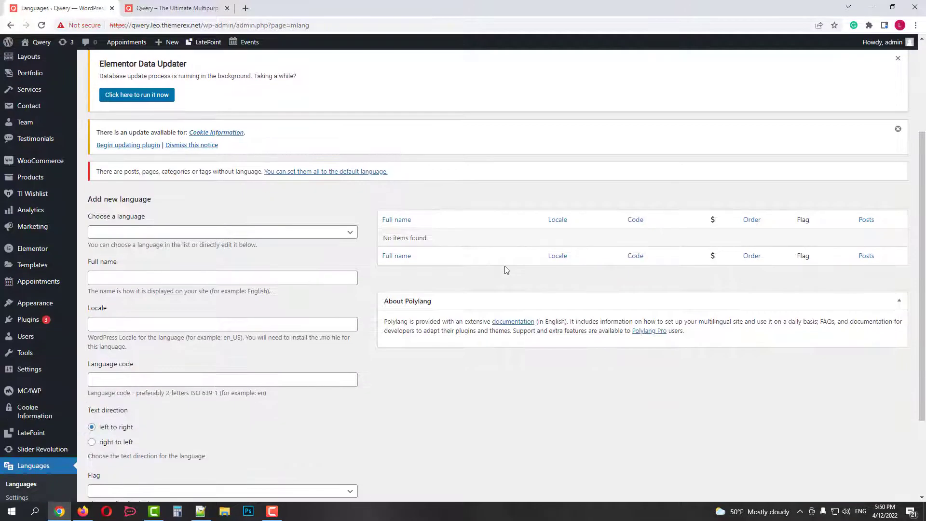
{"action": "scroll", "coordinate": [506, 270], "scroll_direction": "down", "scroll_amount": 1}
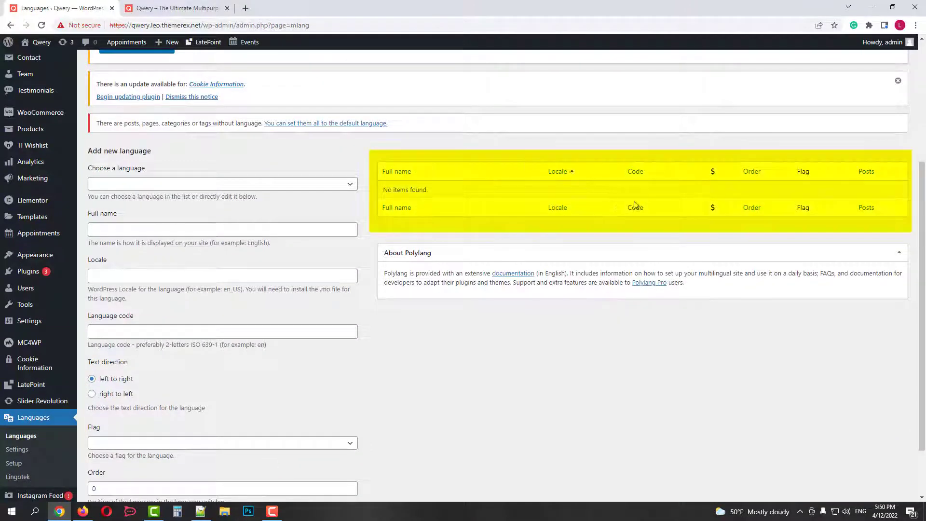
{"action": "scroll", "coordinate": [734, 338], "scroll_direction": "down", "scroll_amount": 2}
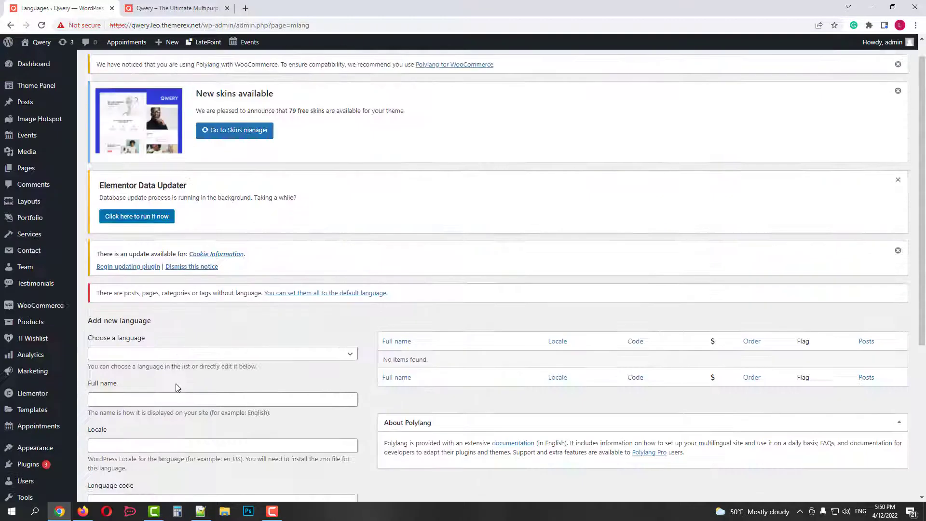
{"action": "scroll", "coordinate": [222, 390], "scroll_direction": "down", "scroll_amount": 5}
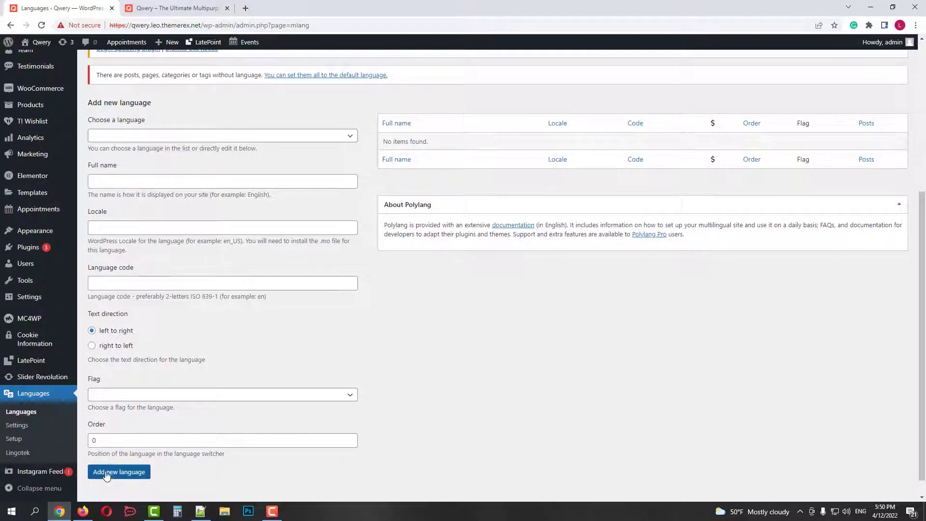
- Open Polylang's Settings page and examine its list of modules
{"action": "left_click", "coordinate": [25, 425]}
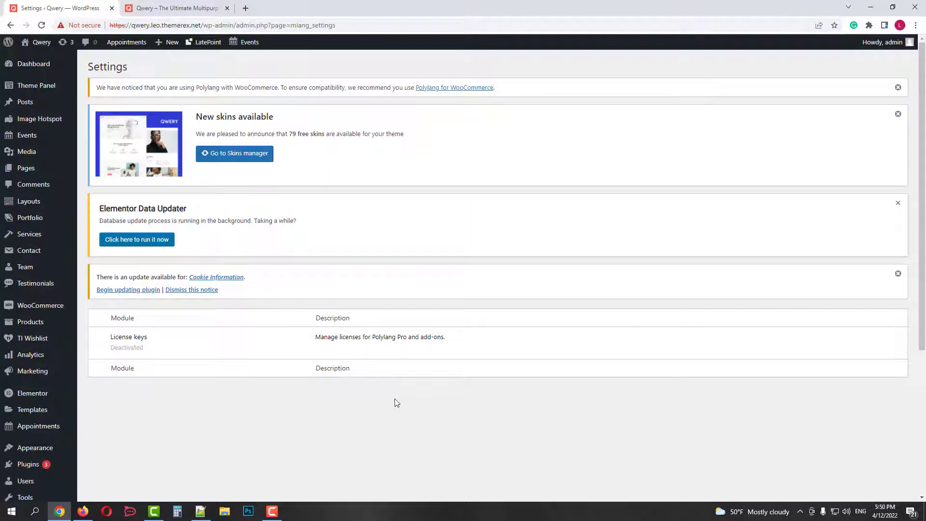
{"action": "scroll", "coordinate": [394, 399], "scroll_direction": "down", "scroll_amount": 2}
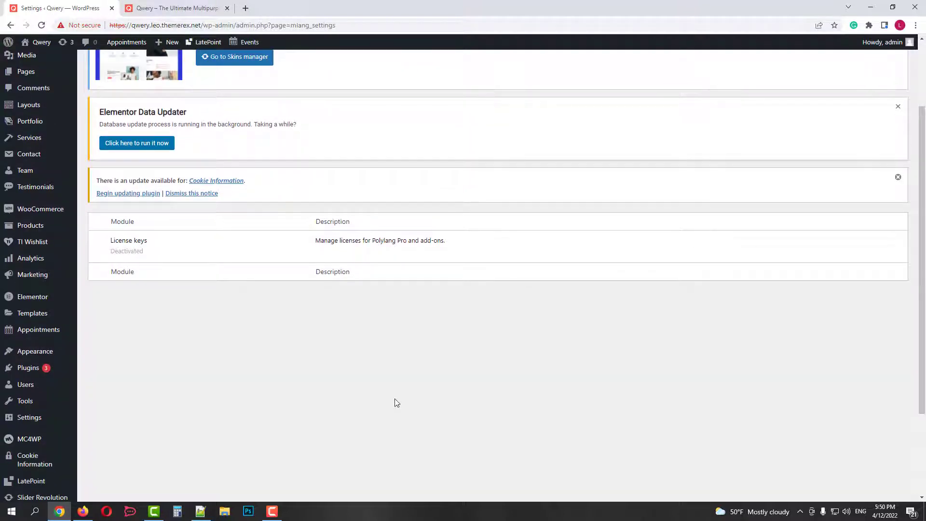
{"action": "scroll", "coordinate": [394, 402], "scroll_direction": "up", "scroll_amount": 2}
- Open the Polylang setup wizard and add English - en_US as a site language
{"action": "scroll", "coordinate": [49, 406], "scroll_direction": "down", "scroll_amount": 4}
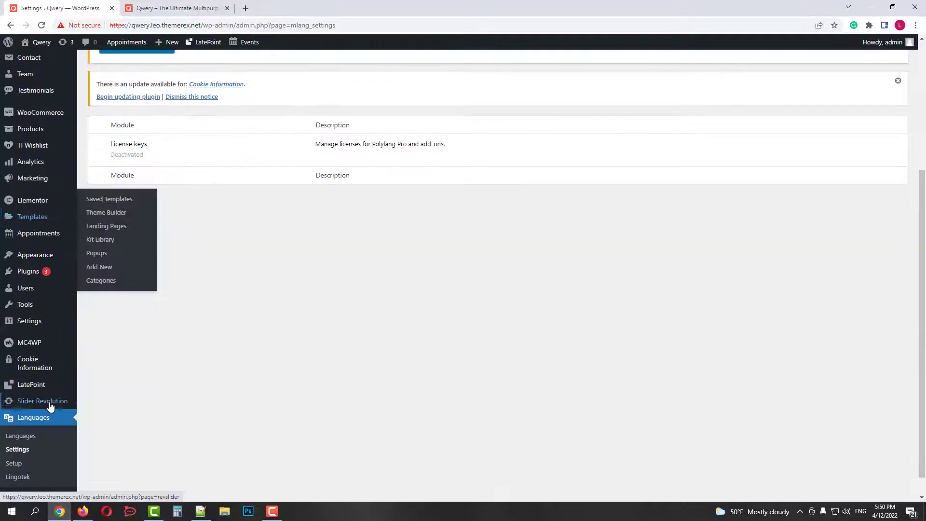
{"action": "left_click", "coordinate": [19, 463]}
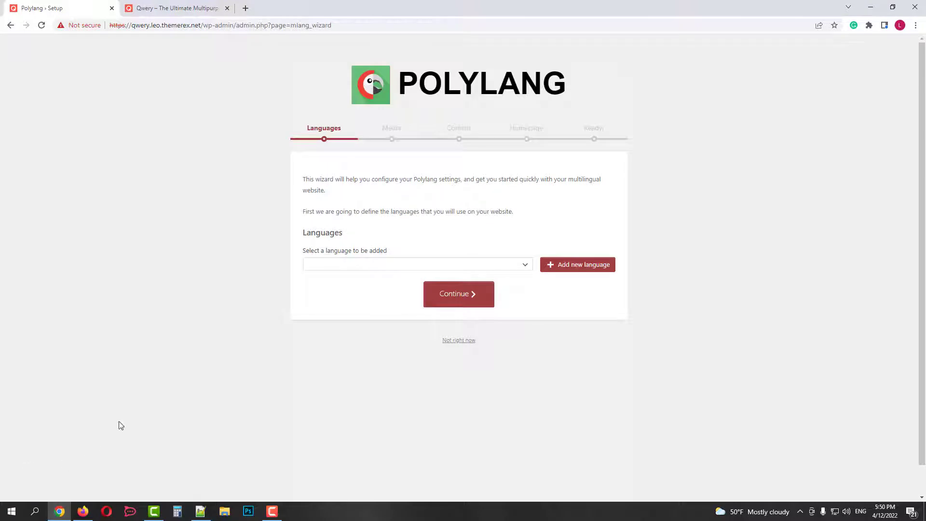
{"action": "left_click", "coordinate": [365, 266]}
{"action": "scroll", "coordinate": [347, 319], "scroll_direction": "down", "scroll_amount": 3}
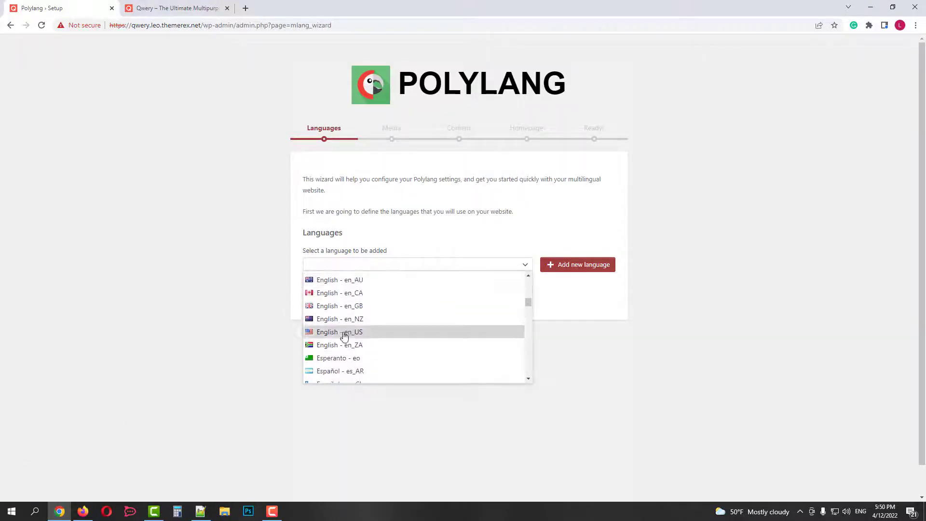
{"action": "left_click", "coordinate": [346, 332]}
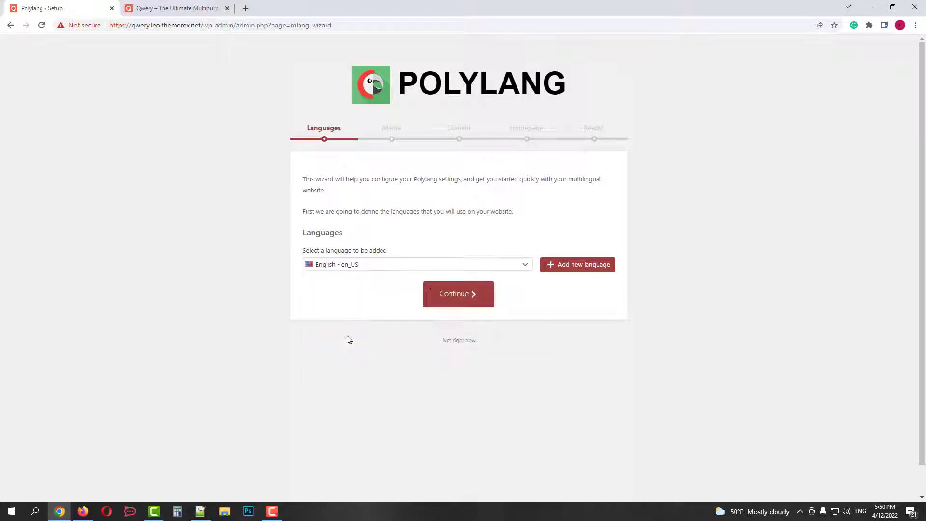
{"action": "left_click", "coordinate": [580, 271]}
- Add Deutsch - de_DE and Español - es_ES as site languages and continue to the wizard's Media step
{"action": "left_click", "coordinate": [402, 266]}
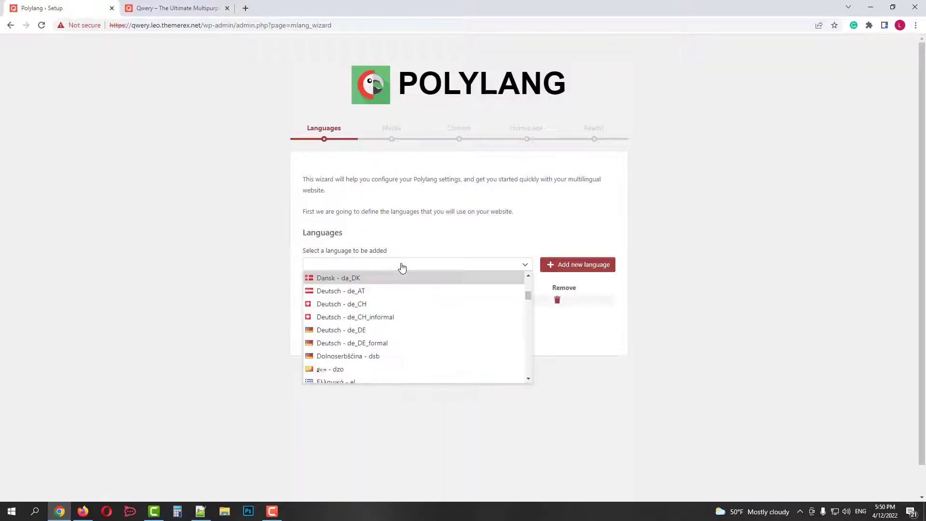
{"action": "left_click", "coordinate": [360, 330]}
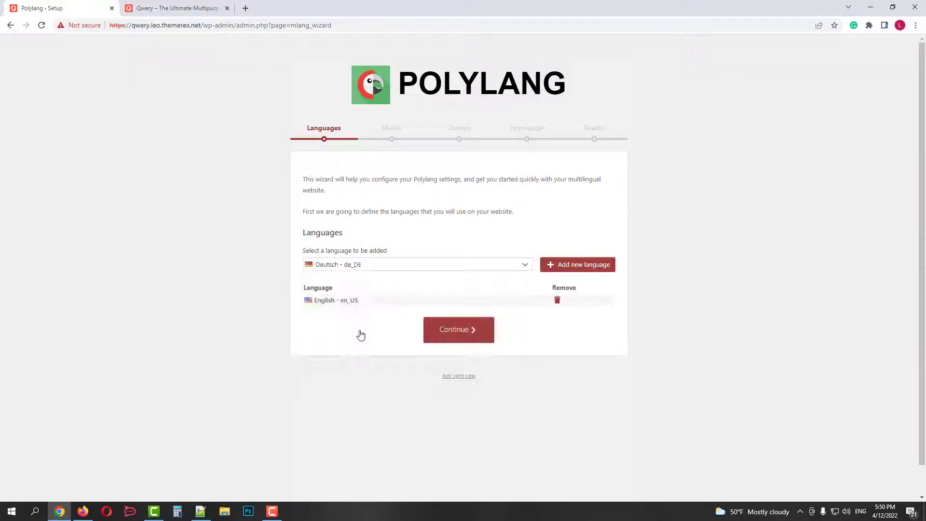
{"action": "left_click", "coordinate": [570, 265]}
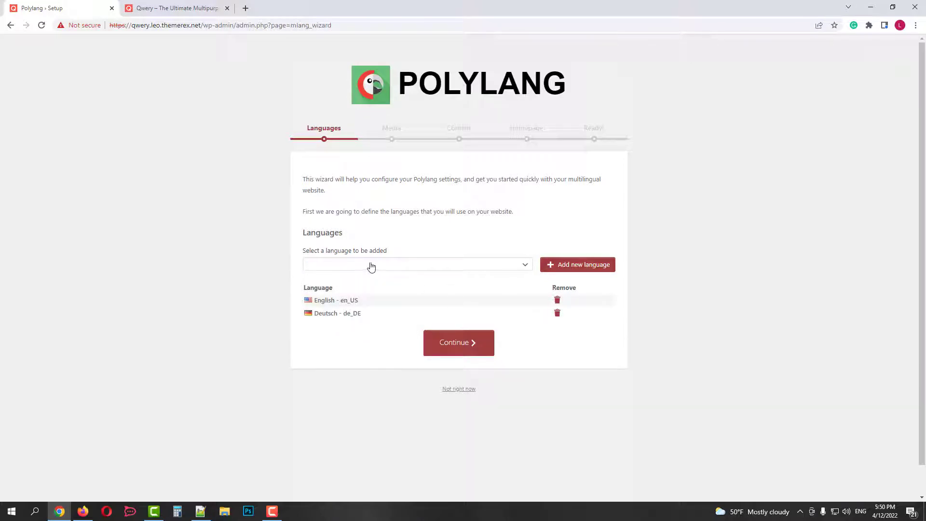
{"action": "left_click", "coordinate": [371, 267]}
{"action": "scroll", "coordinate": [370, 309], "scroll_direction": "down", "scroll_amount": 5}
{"action": "left_click", "coordinate": [370, 337]}
{"action": "left_click", "coordinate": [587, 273]}
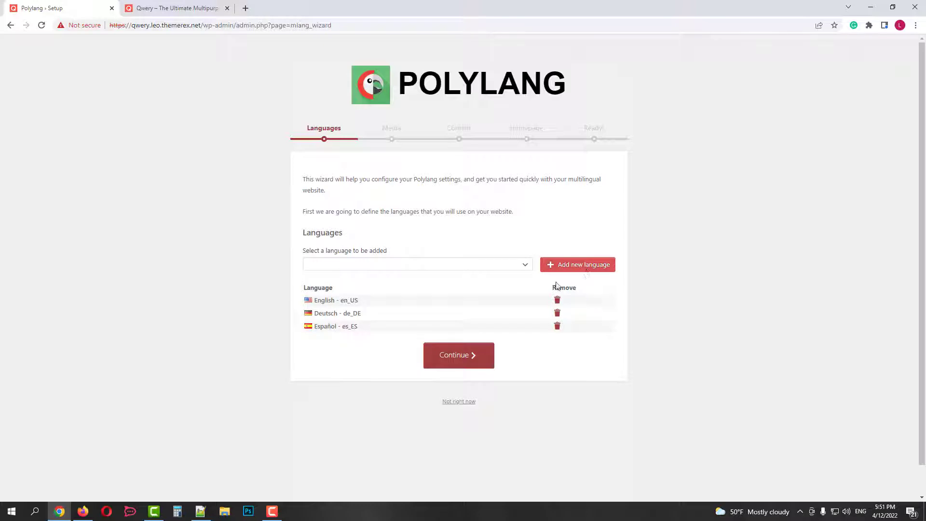
{"action": "left_click", "coordinate": [465, 355]}
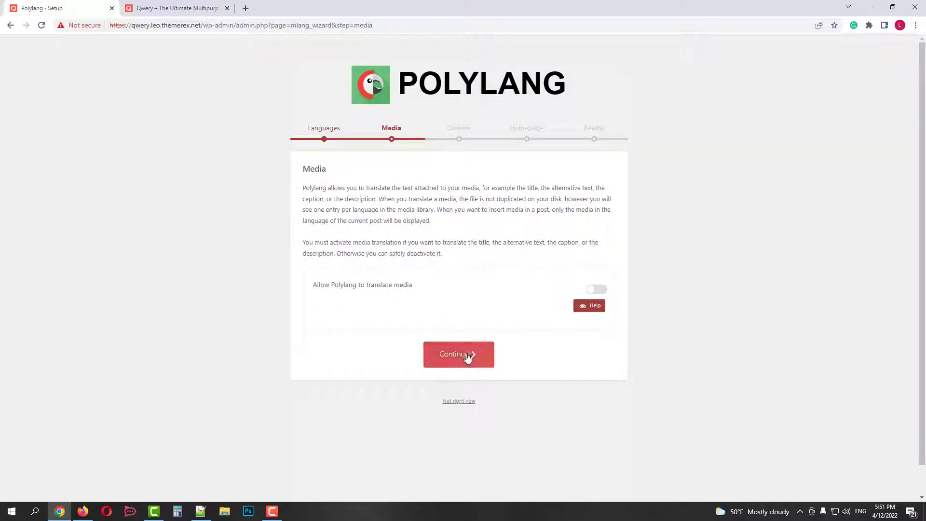
- Leave media translation off and assign "en" to all content without a language
{"action": "left_click", "coordinate": [468, 357]}
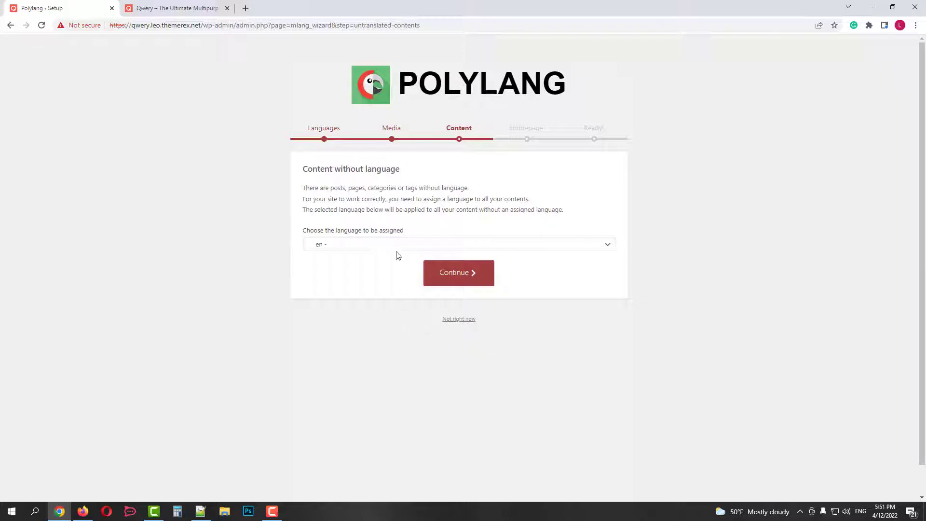
{"action": "left_click", "coordinate": [366, 245]}
{"action": "left_click", "coordinate": [357, 261]}
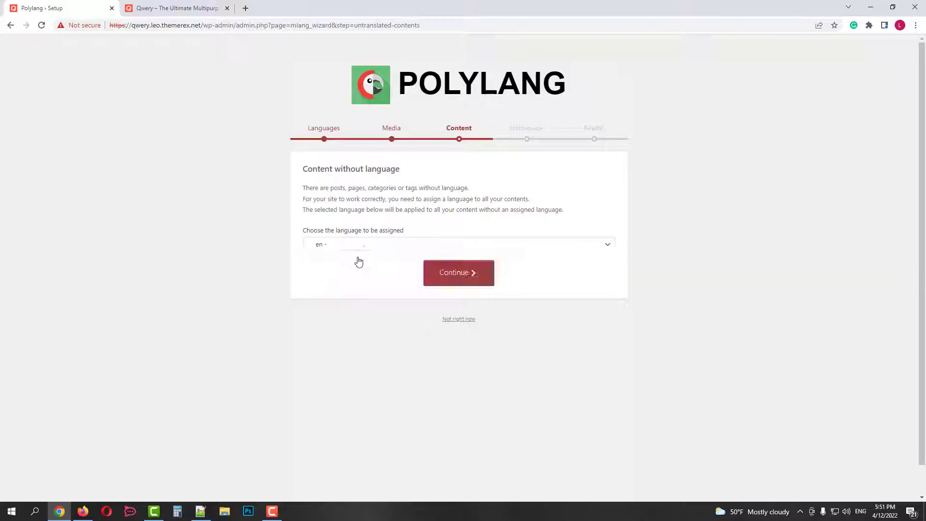
{"action": "left_click", "coordinate": [463, 280]}
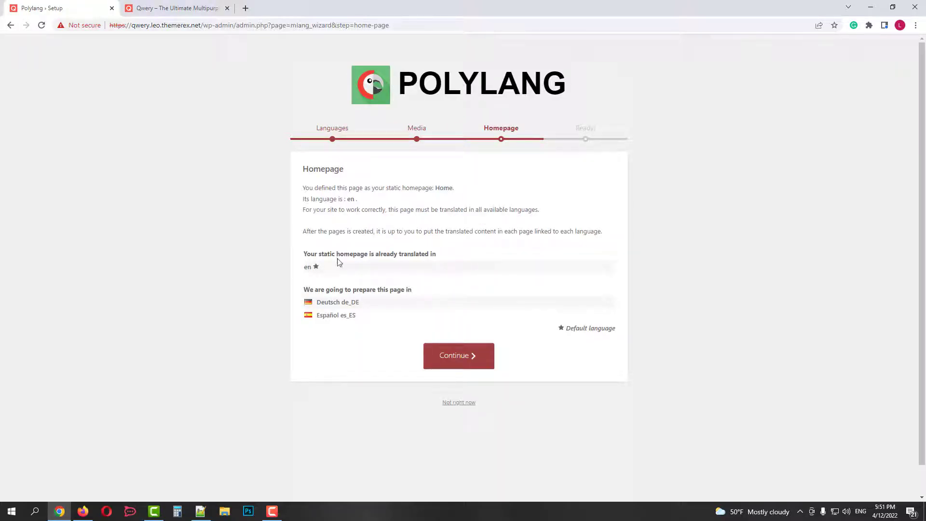
- Accept preparing the homepage in Deutsch and Español, then finish the wizard by returning to the Dashboard
{"action": "left_click", "coordinate": [458, 355]}
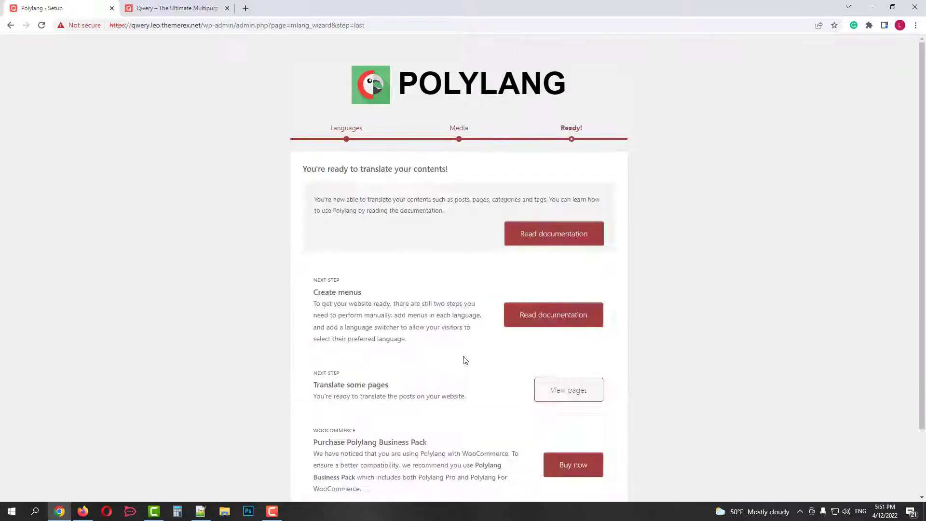
{"action": "scroll", "coordinate": [455, 361], "scroll_direction": "down", "scroll_amount": 2}
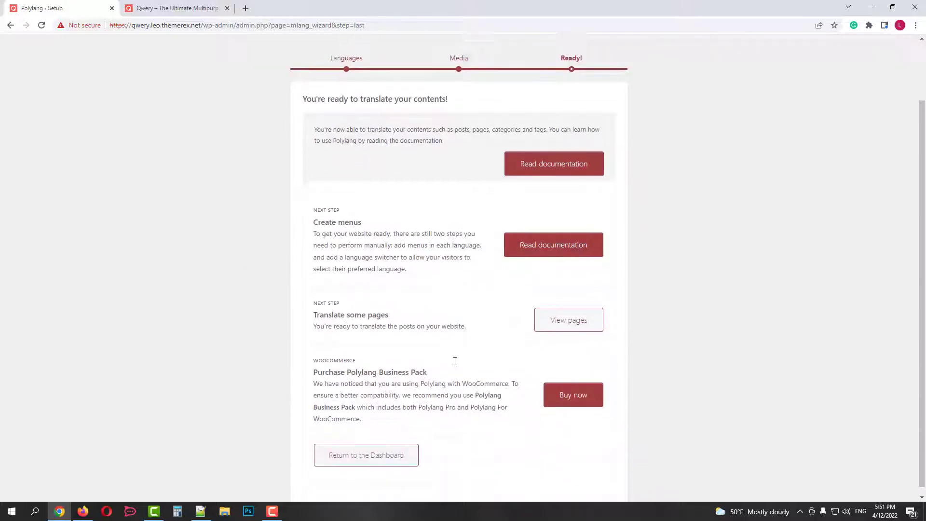
{"action": "left_click", "coordinate": [374, 451]}
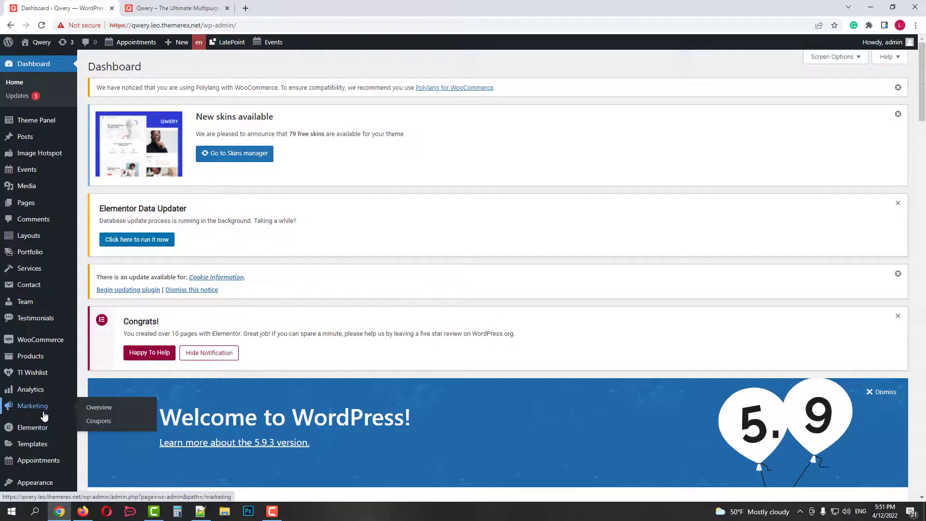
- Open Polylang's settings and save the URL modifications with the language set from the directory name in pretty permalinks
{"action": "scroll", "coordinate": [43, 414], "scroll_direction": "down", "scroll_amount": 10}
{"action": "mouse_move", "coordinate": [39, 455]}
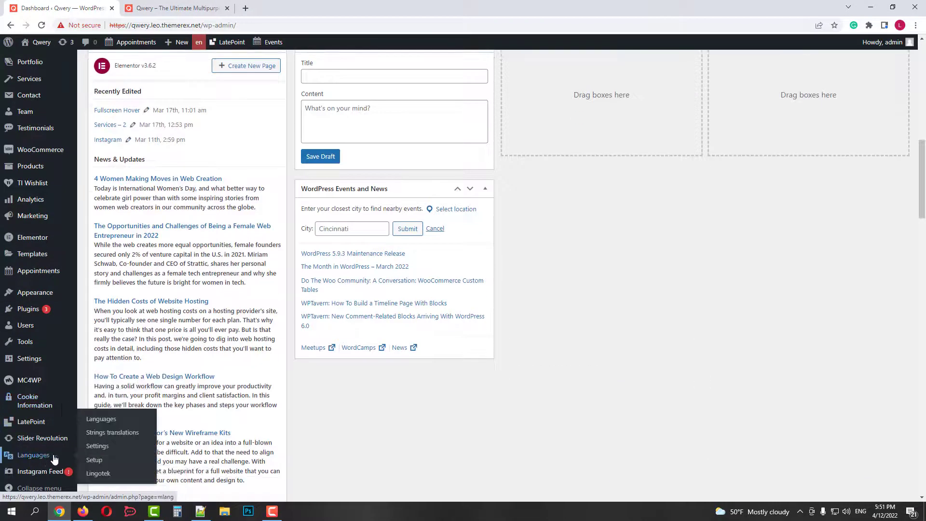
{"action": "left_click", "coordinate": [99, 448]}
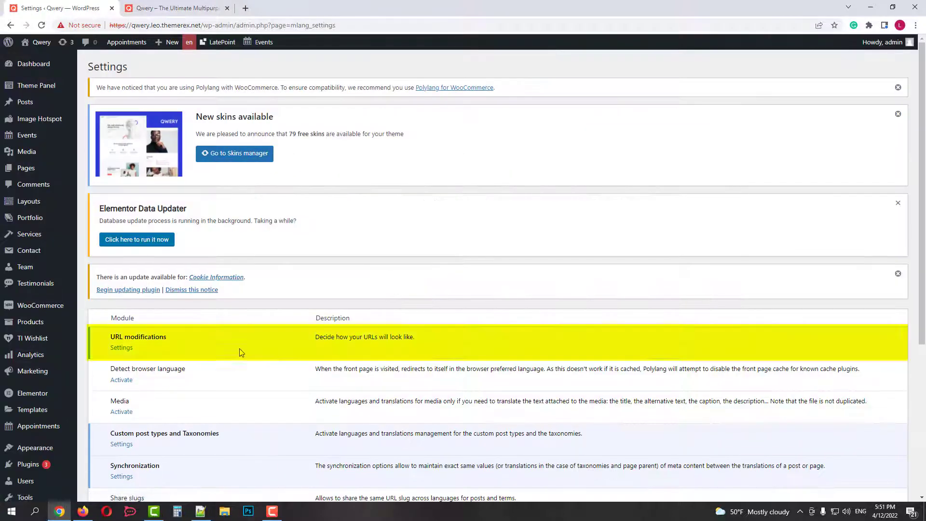
{"action": "scroll", "coordinate": [242, 350], "scroll_direction": "down", "scroll_amount": 3}
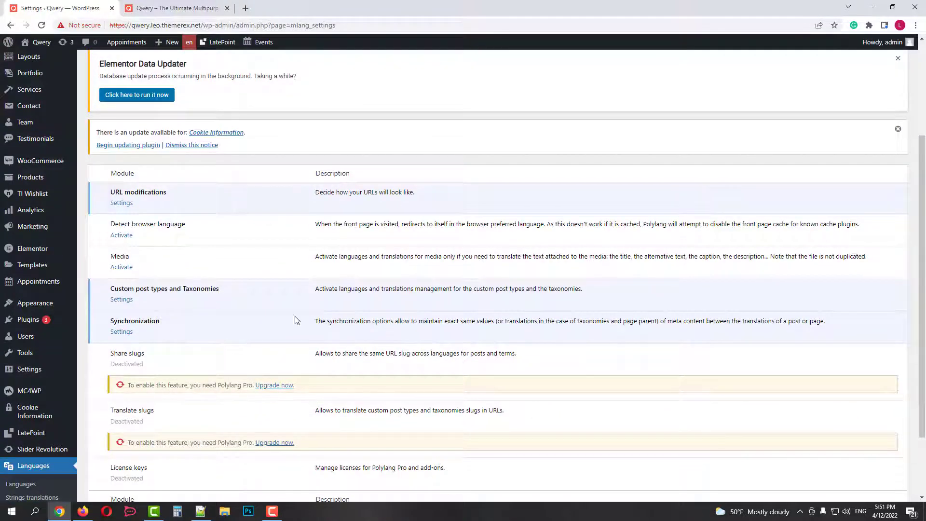
{"action": "left_click", "coordinate": [132, 203]}
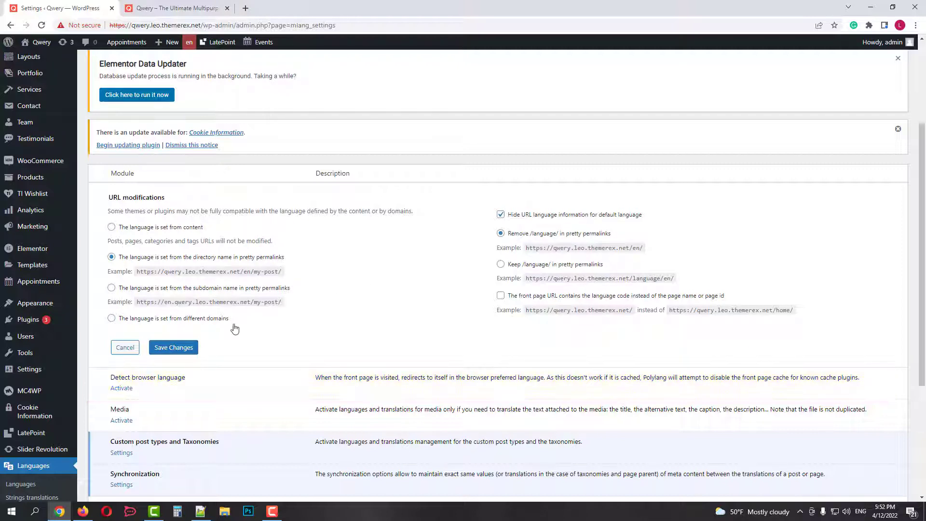
{"action": "left_click", "coordinate": [173, 347]}
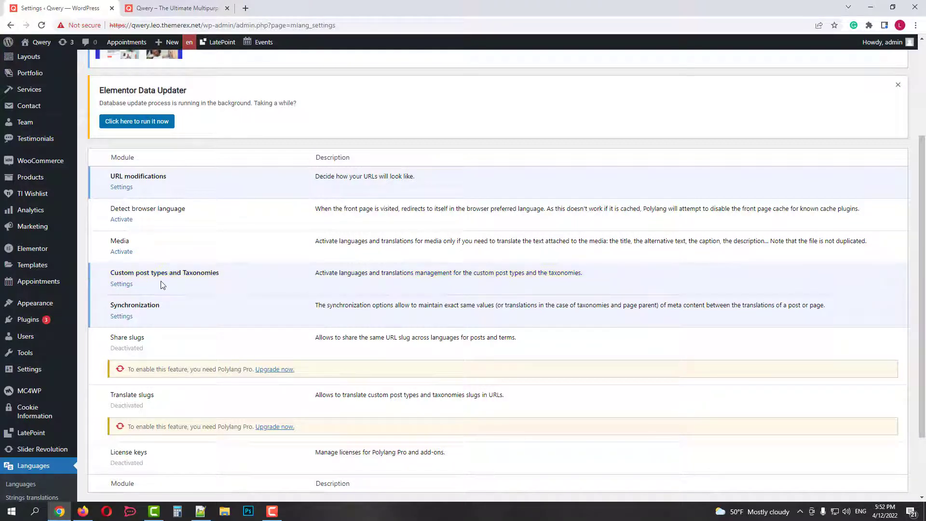
- Open the Services and Products lists in separate browser tabs, view them, and return to the Polylang settings
{"action": "scroll", "coordinate": [164, 289], "scroll_direction": "up", "scroll_amount": 1}
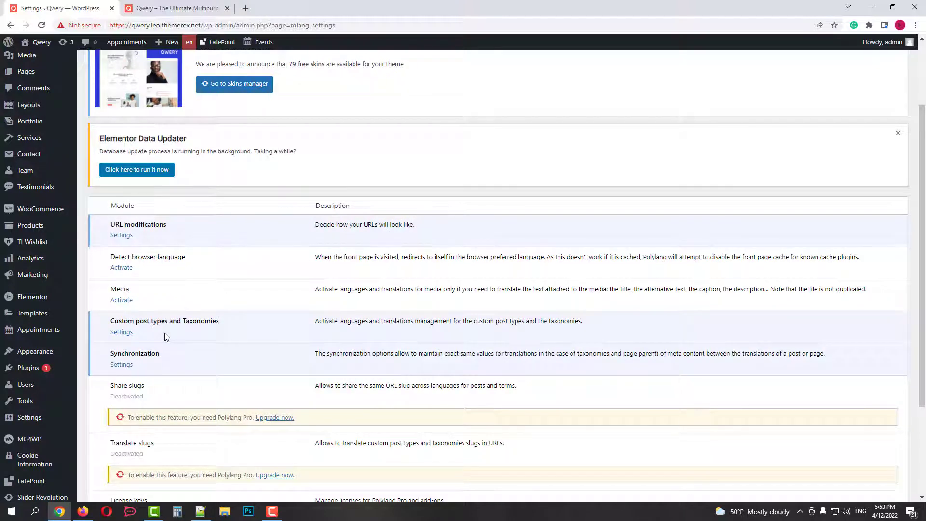
{"action": "mouse_move", "coordinate": [29, 138]}
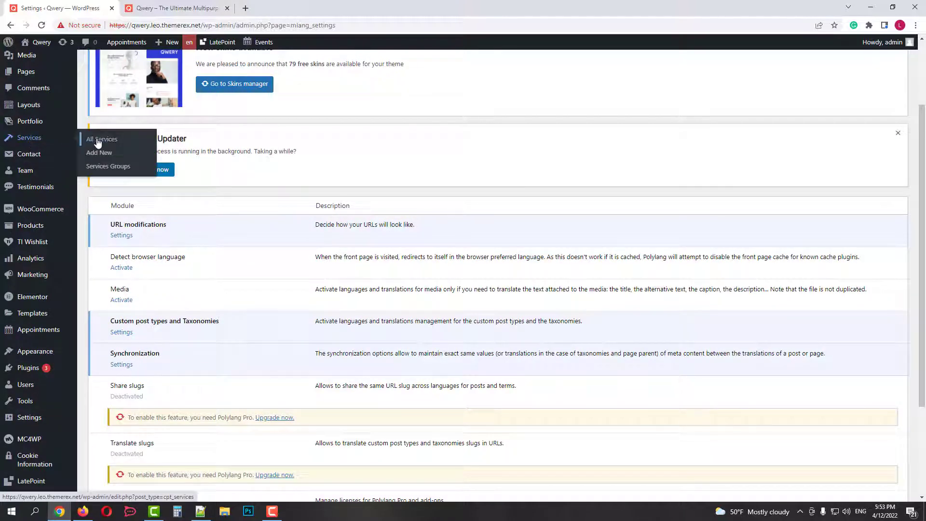
{"action": "middle_click", "coordinate": [98, 141]}
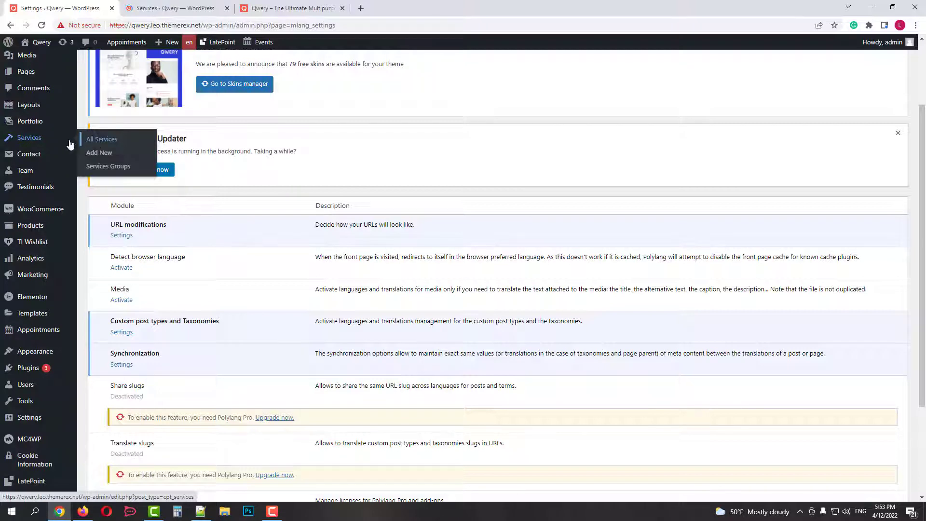
{"action": "mouse_move", "coordinate": [30, 225]}
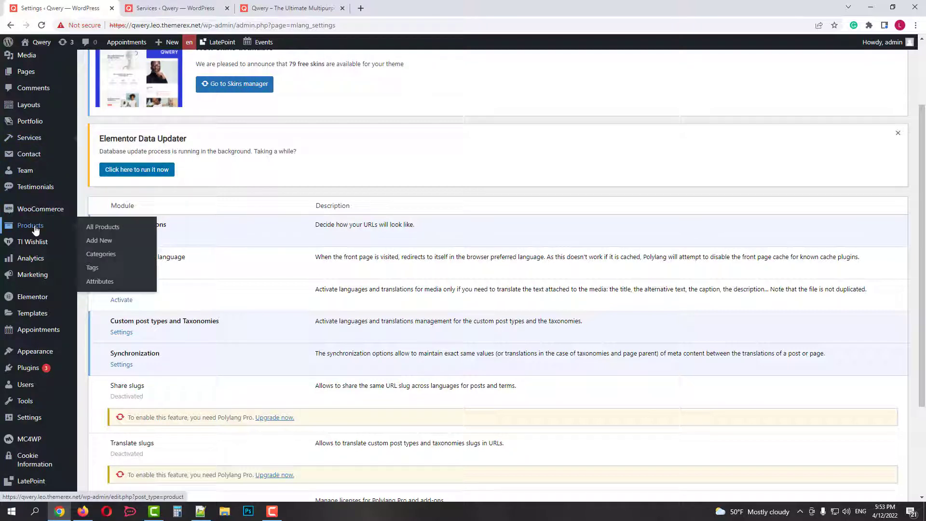
{"action": "middle_click", "coordinate": [92, 240]}
{"action": "left_click", "coordinate": [142, 9]}
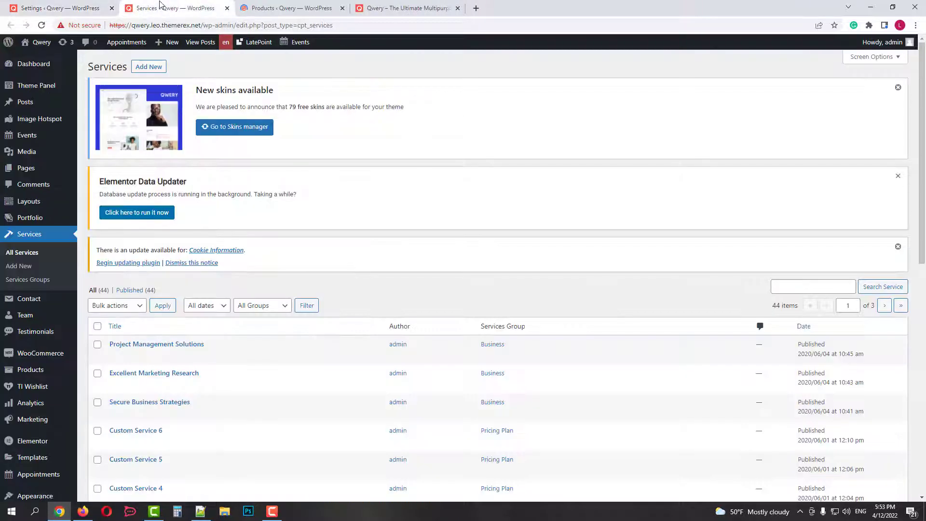
{"action": "left_click", "coordinate": [274, 7]}
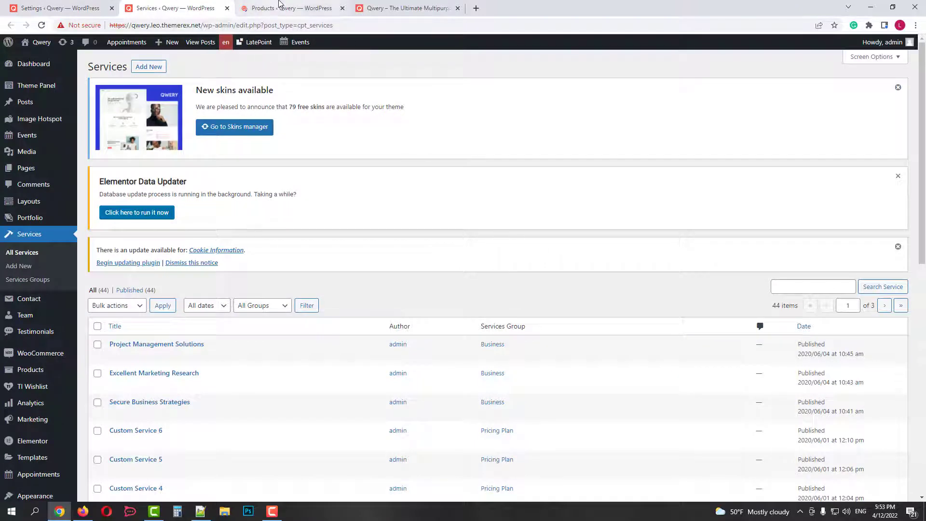
{"action": "left_click", "coordinate": [60, 7]}
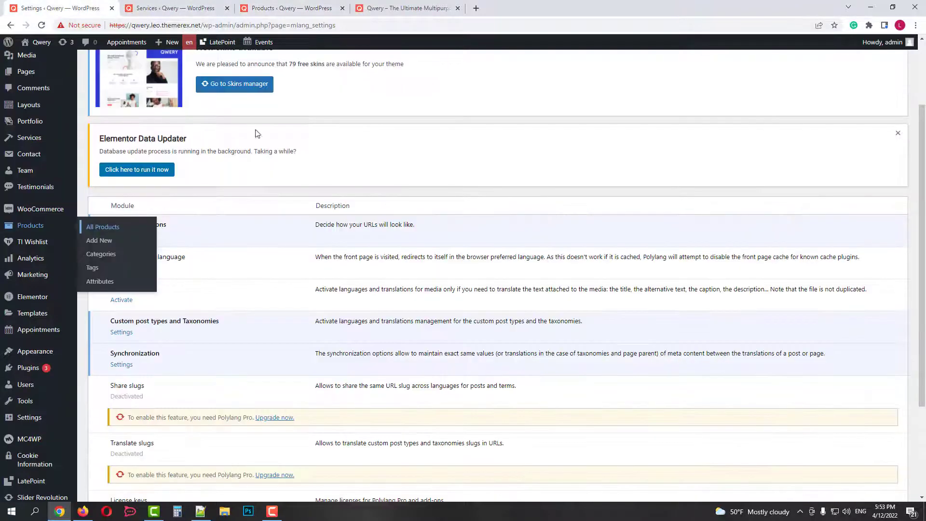
- Enable translation for the Products and Services custom post types in Polylang and save the changes
{"action": "left_click", "coordinate": [121, 332]}
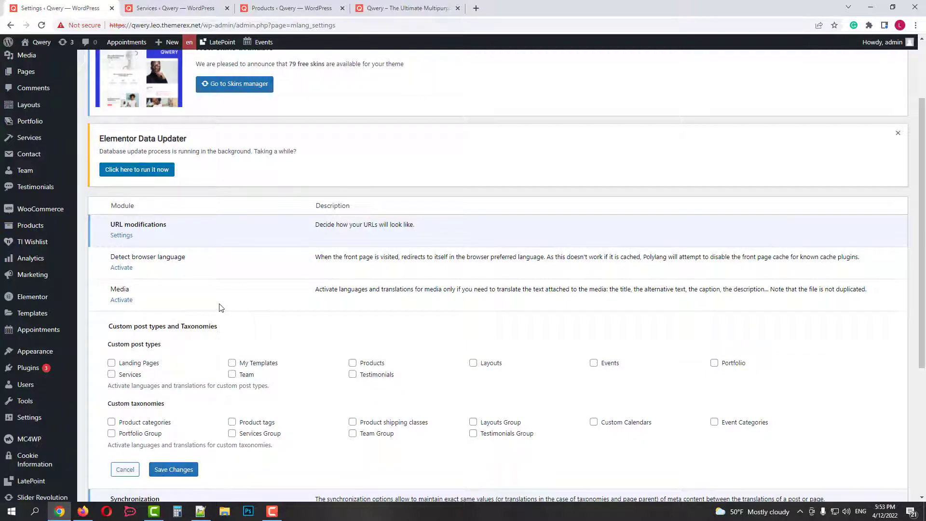
{"action": "scroll", "coordinate": [220, 307], "scroll_direction": "down", "scroll_amount": 2}
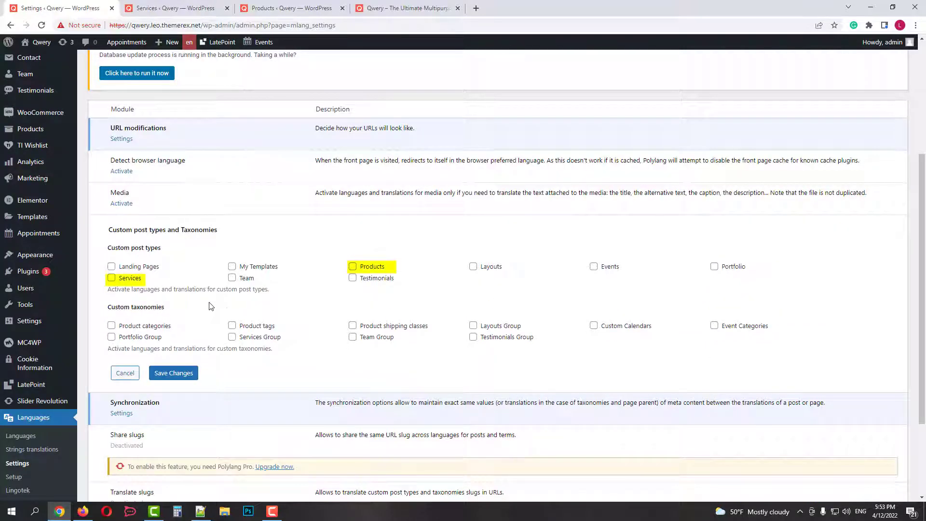
{"action": "left_click", "coordinate": [352, 266]}
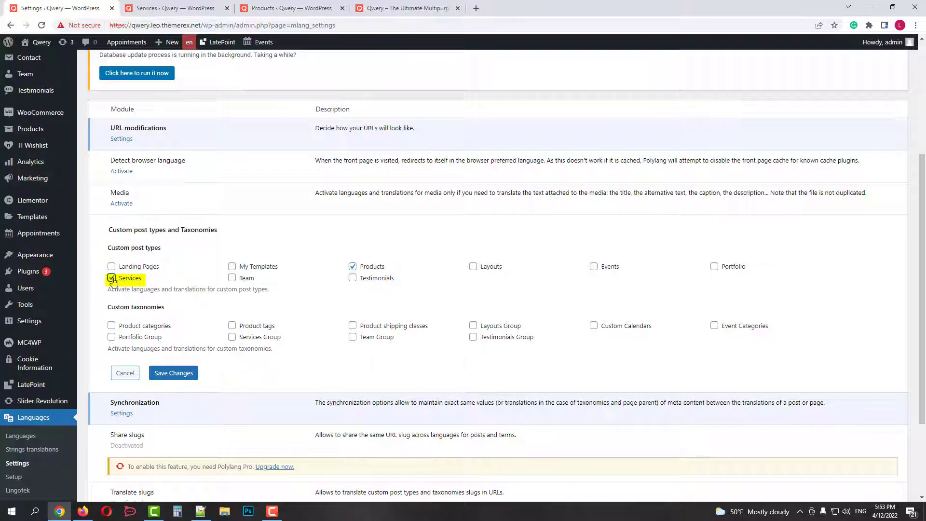
{"action": "scroll", "coordinate": [142, 319], "scroll_direction": "down", "scroll_amount": 1}
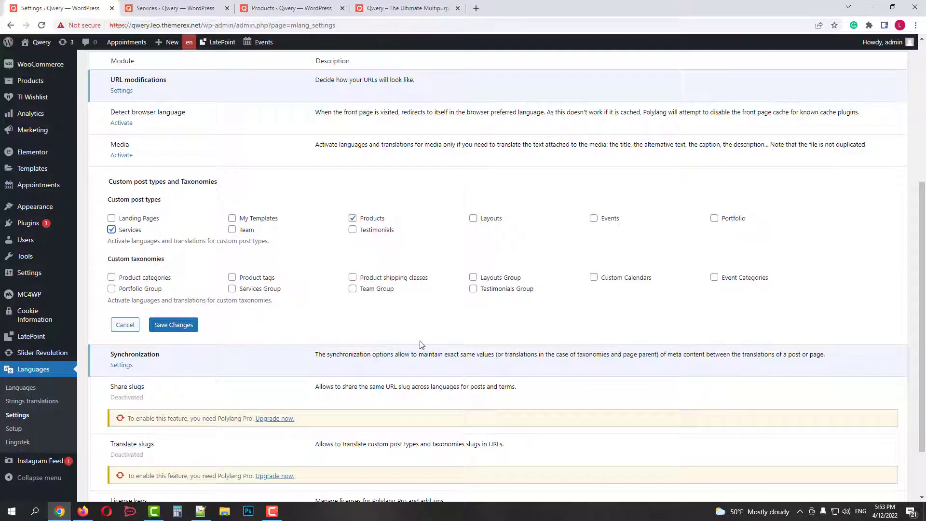
{"action": "left_click", "coordinate": [172, 327]}
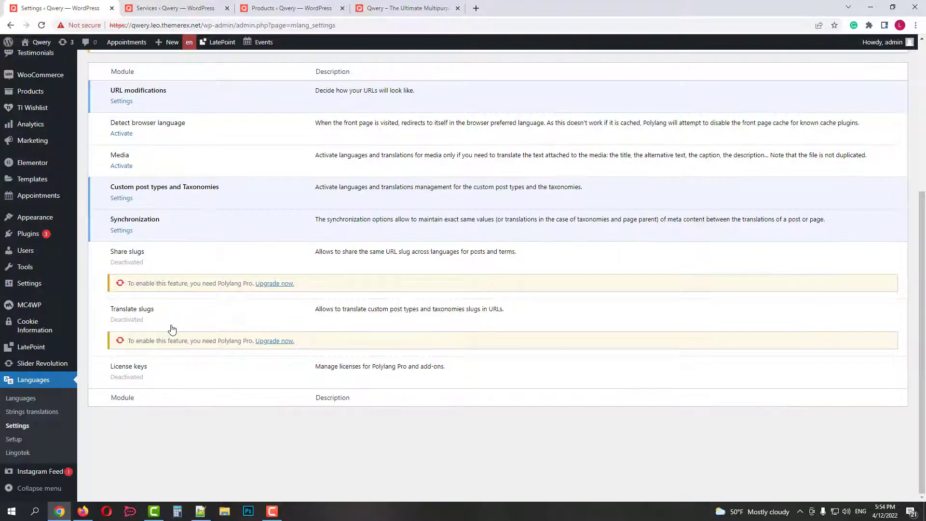
- Reload the Services and Products lists to check their translation columns, and close both browser tabs
{"action": "left_click", "coordinate": [174, 8]}
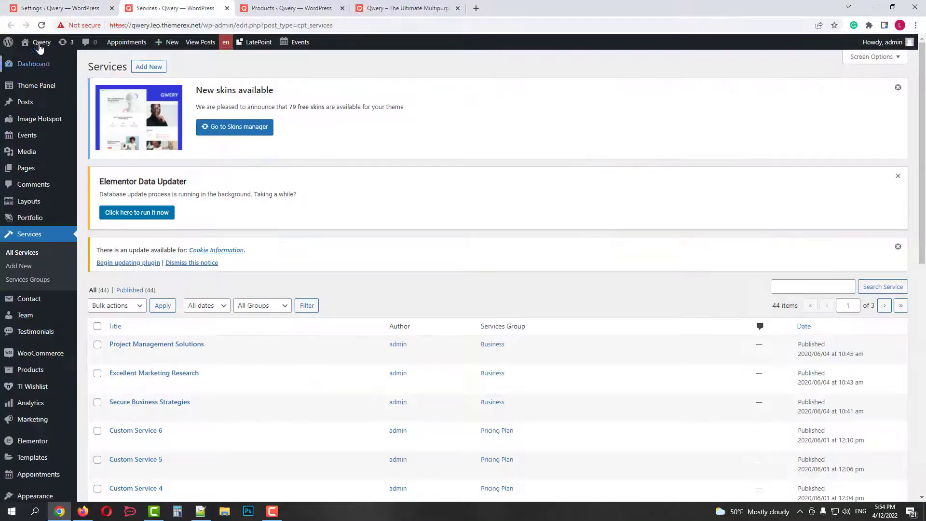
{"action": "left_click", "coordinate": [41, 25]}
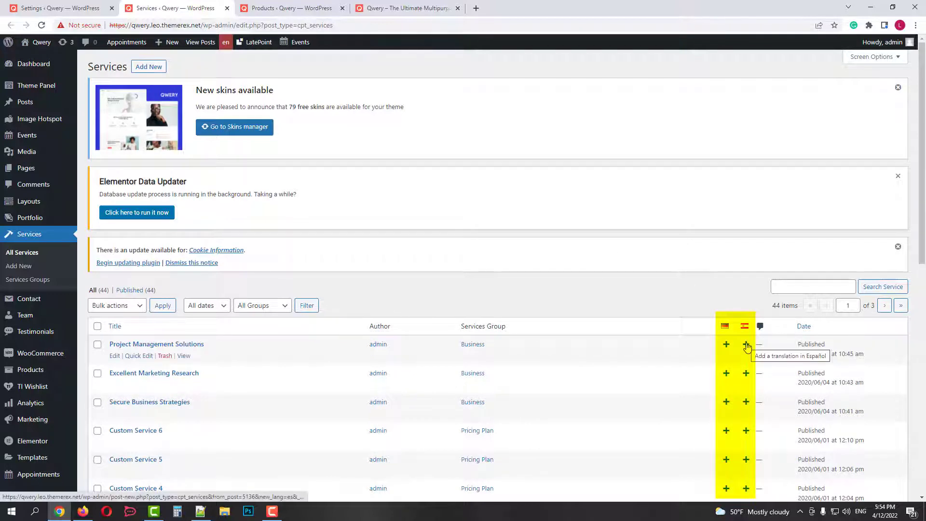
{"action": "left_click", "coordinate": [292, 8]}
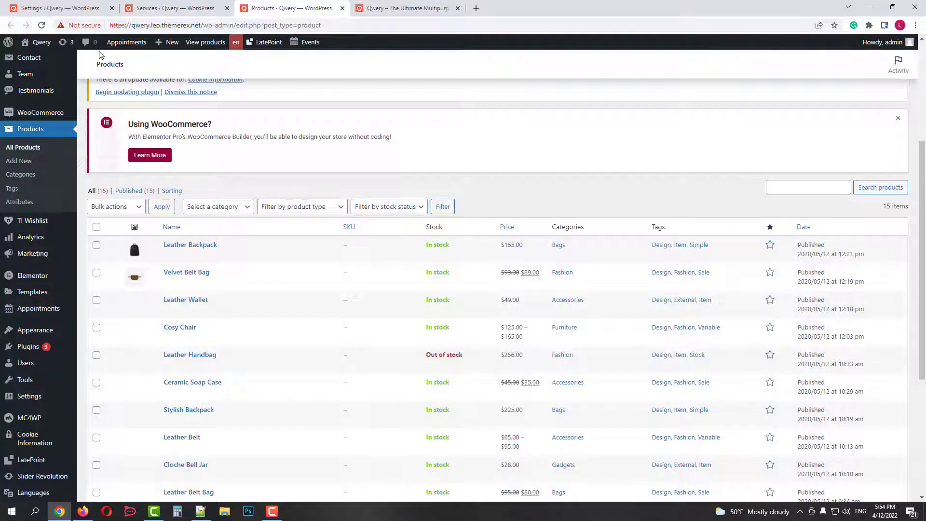
{"action": "left_click", "coordinate": [42, 25]}
{"action": "scroll", "coordinate": [766, 306], "scroll_direction": "down", "scroll_amount": 2}
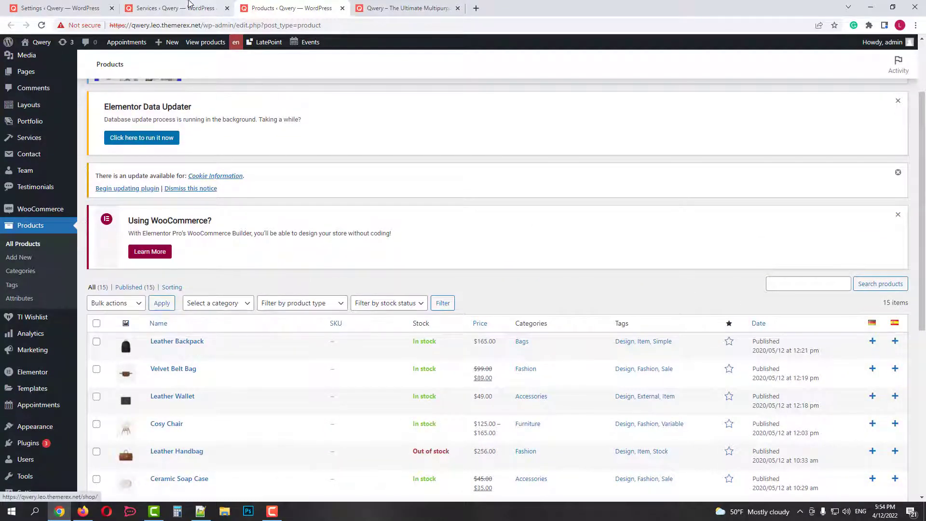
{"action": "left_click", "coordinate": [227, 8]}
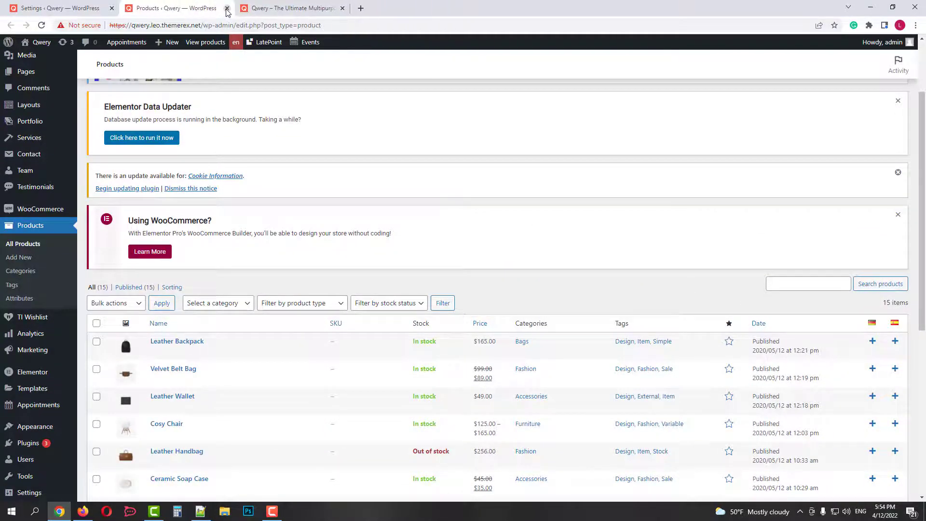
{"action": "left_click", "coordinate": [227, 9]}
- Review the remaining Polylang modules down to License keys, and examine the translation services on the Lingotek page
{"action": "scroll", "coordinate": [154, 140], "scroll_direction": "up", "scroll_amount": 1}
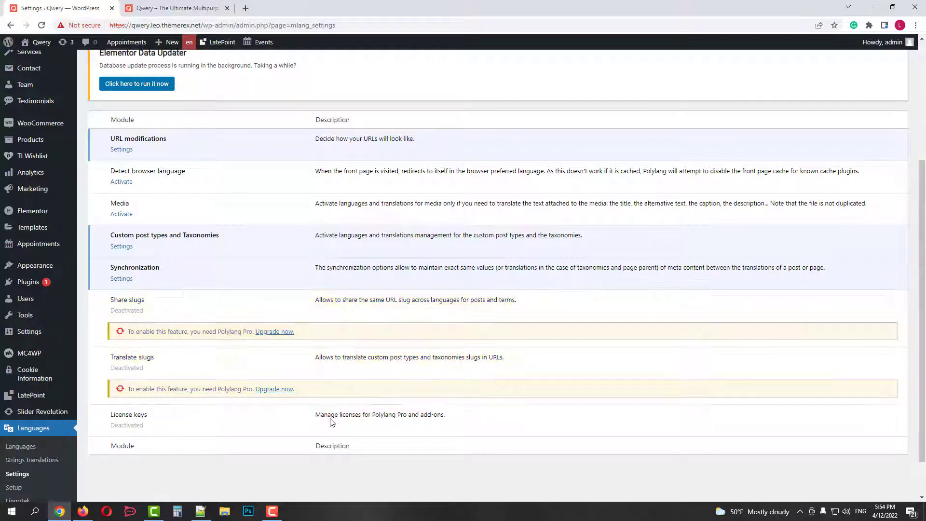
{"action": "scroll", "coordinate": [111, 415], "scroll_direction": "down", "scroll_amount": 1}
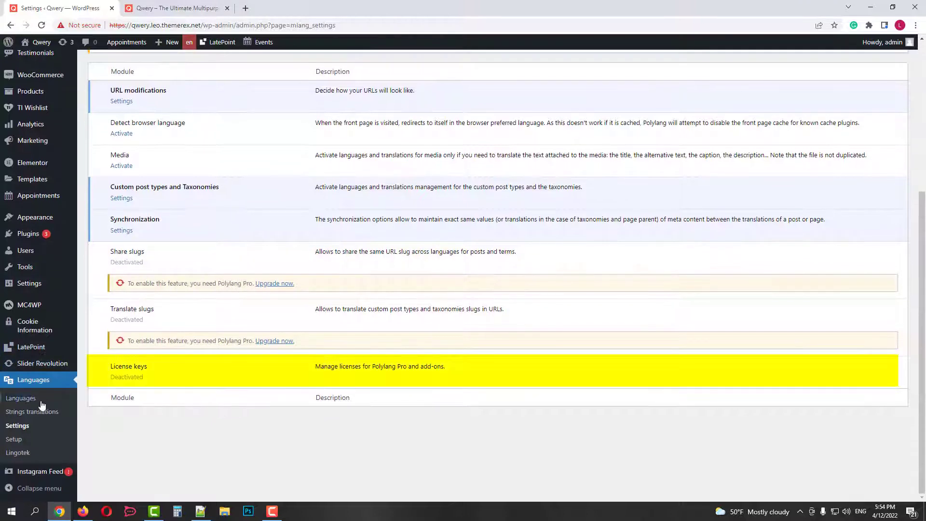
{"action": "left_click", "coordinate": [21, 453]}
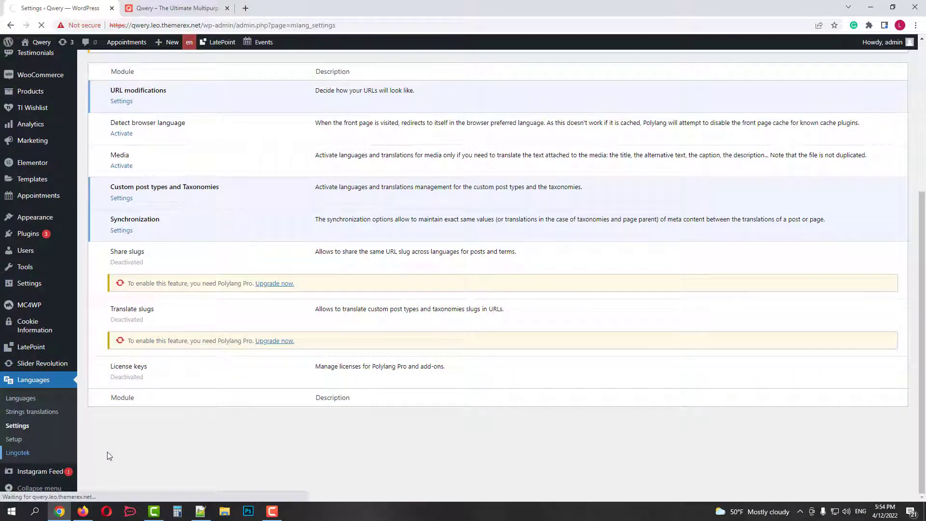
{"action": "scroll", "coordinate": [123, 451], "scroll_direction": "down", "scroll_amount": 1}
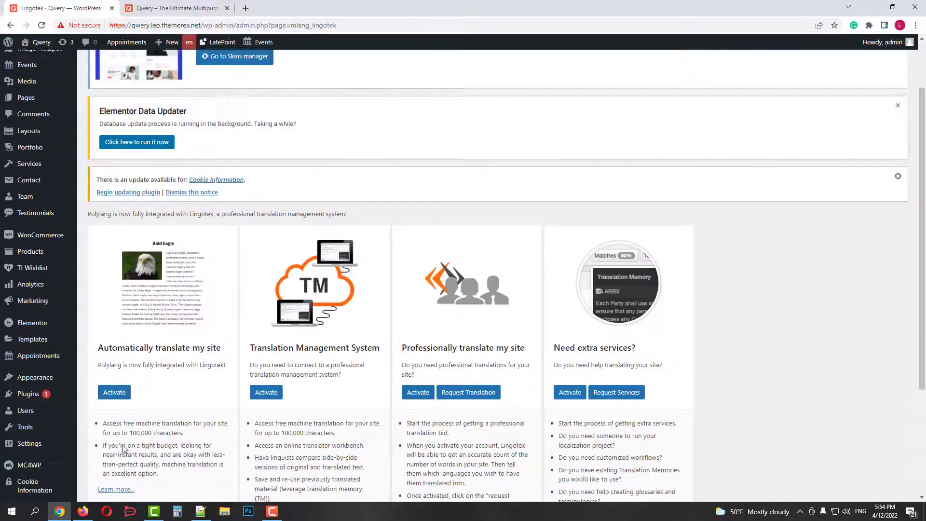
{"action": "scroll", "coordinate": [124, 448], "scroll_direction": "down", "scroll_amount": 2}
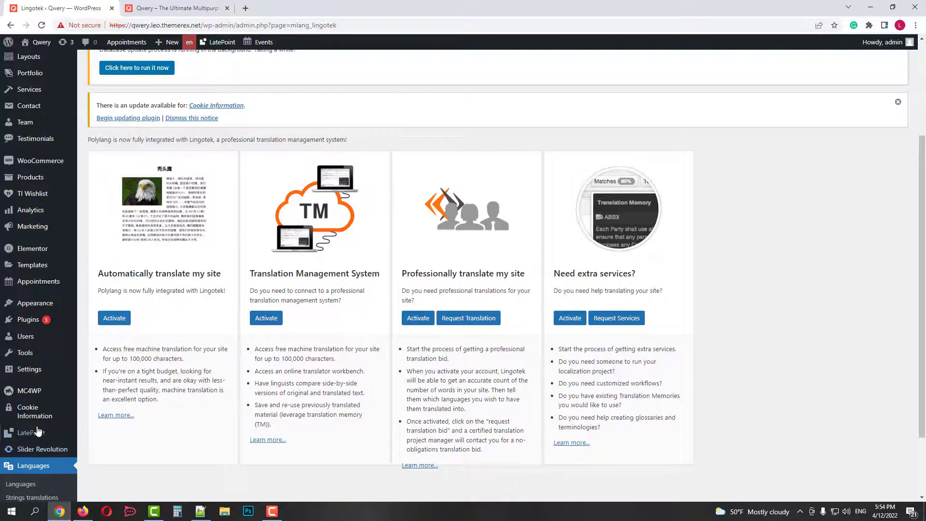
{"action": "scroll", "coordinate": [38, 431], "scroll_direction": "down", "scroll_amount": 2}
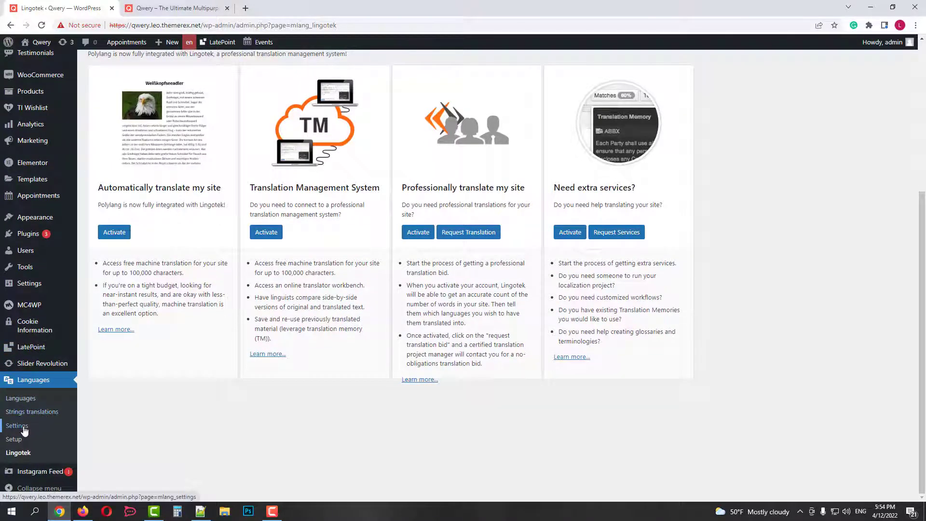
- Review the configured languages on Polylang's Languages page and view the header menu of the site's front page
{"action": "left_click", "coordinate": [24, 399]}
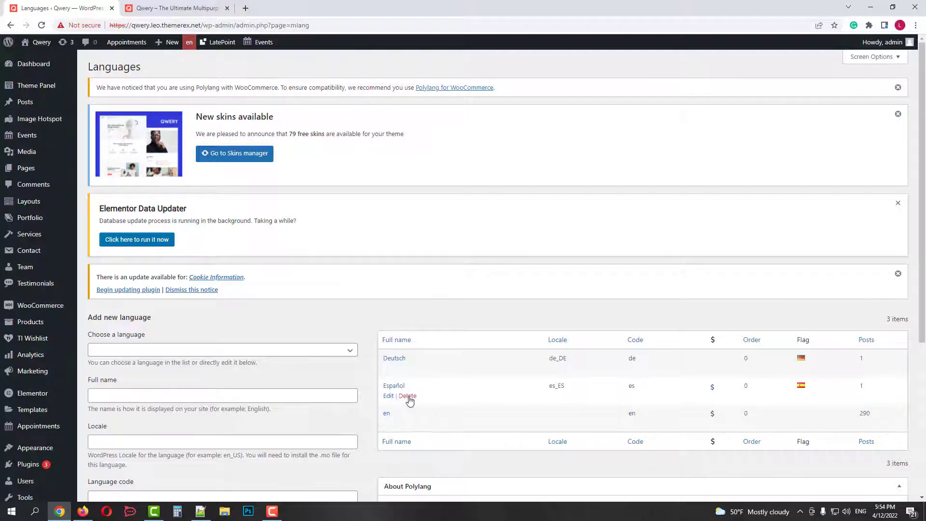
{"action": "left_click", "coordinate": [185, 3]}
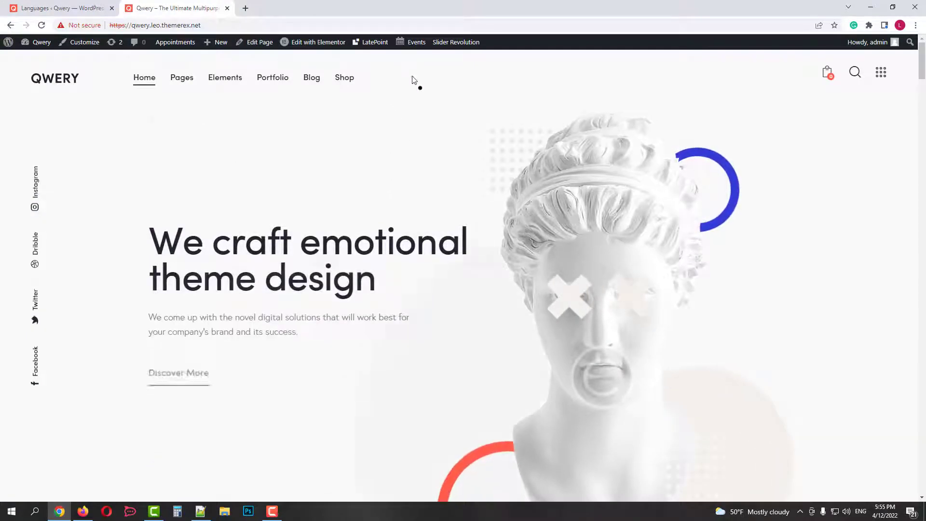
{"action": "left_click", "coordinate": [66, 4]}
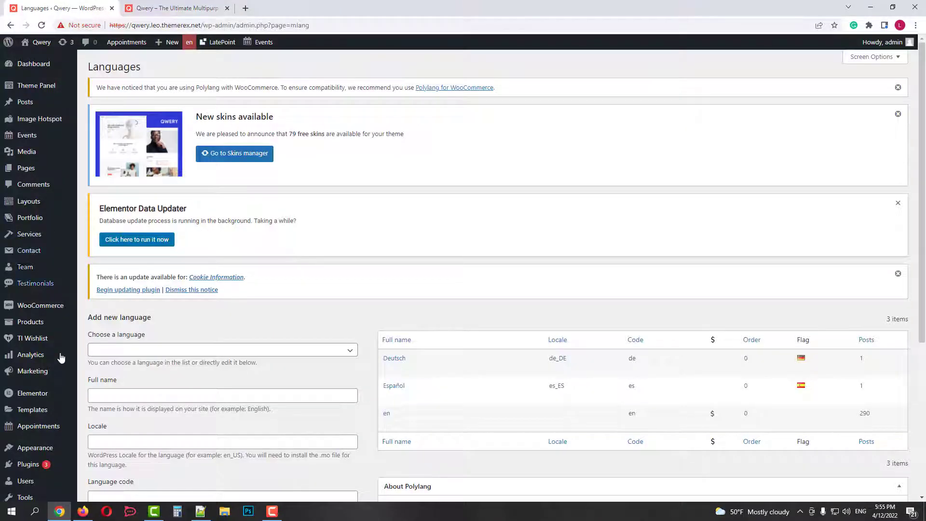
- Open the WordPress menu editor and check in the screen options that the Language switcher element is enabled
{"action": "mouse_move", "coordinate": [46, 451]}
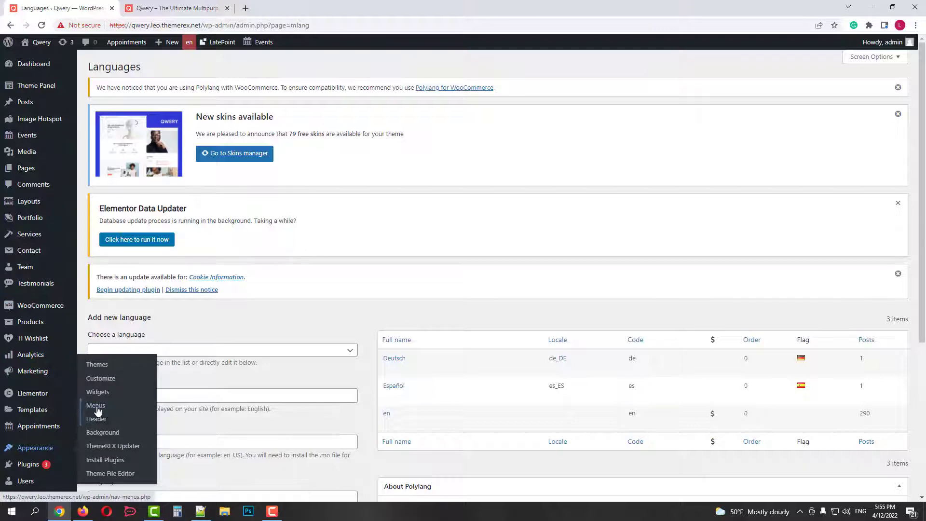
{"action": "scroll", "coordinate": [539, 351], "scroll_direction": "down", "scroll_amount": 4}
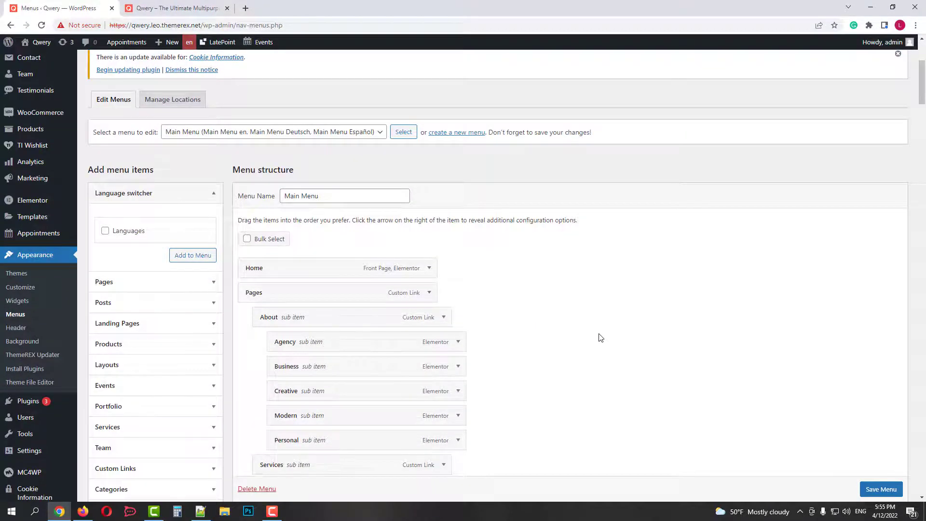
{"action": "scroll", "coordinate": [600, 337], "scroll_direction": "up", "scroll_amount": 4}
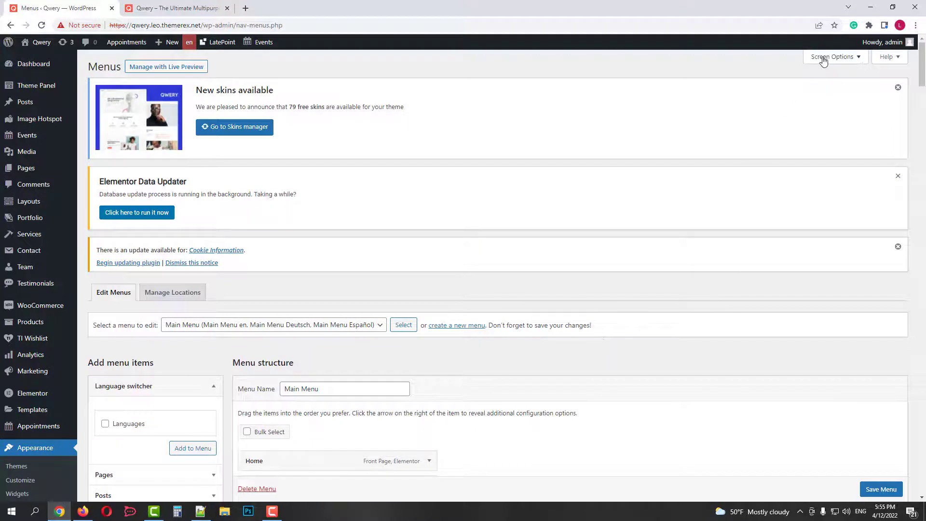
{"action": "left_click", "coordinate": [824, 57]}
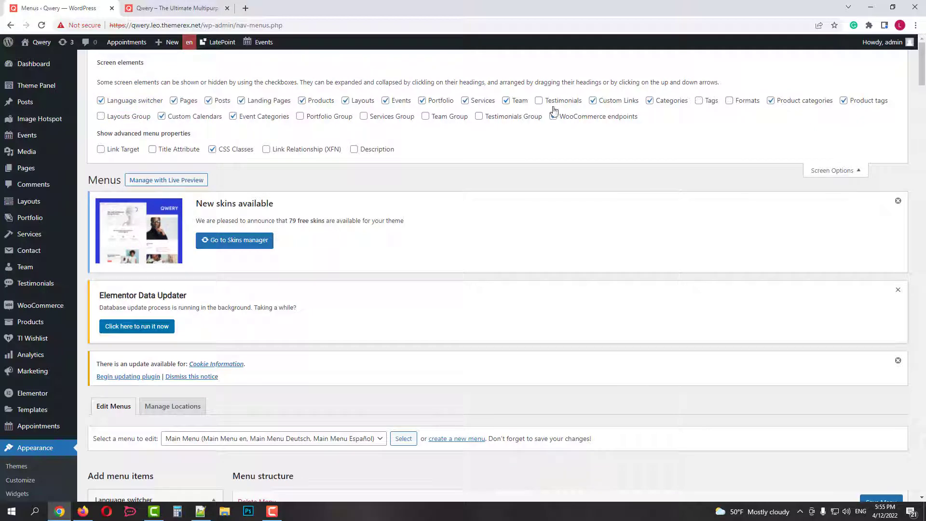
{"action": "left_click", "coordinate": [831, 170]}
{"action": "scroll", "coordinate": [359, 200], "scroll_direction": "down", "scroll_amount": 3}
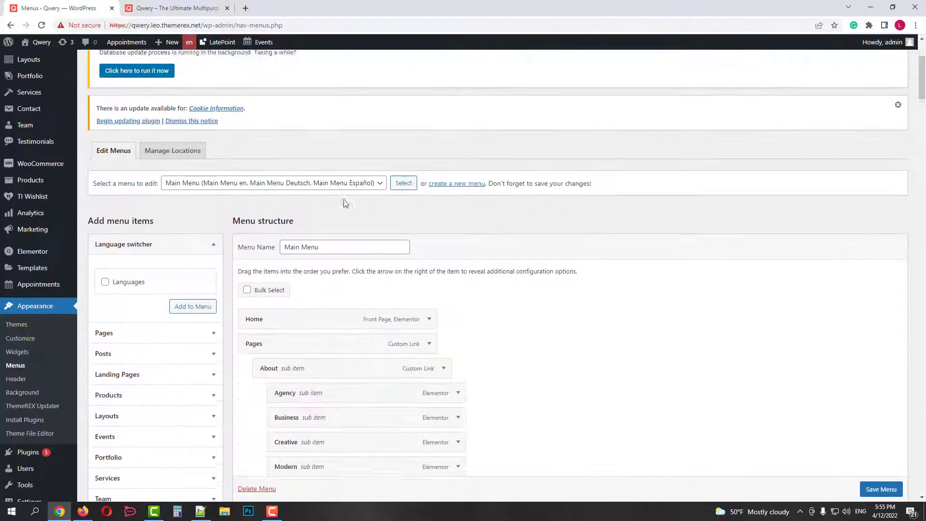
- Add the Languages switcher item to the Main Menu and open that item's display options
{"action": "left_click", "coordinate": [197, 303]}
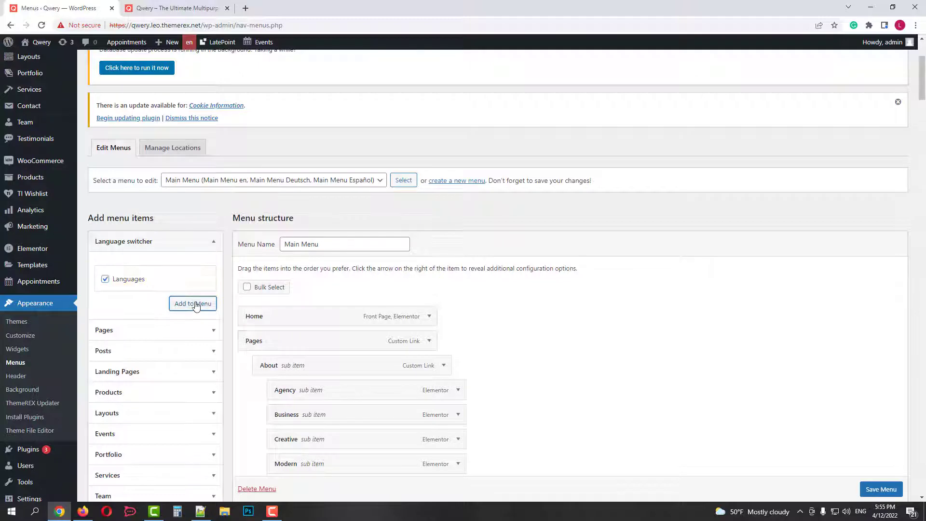
{"action": "scroll", "coordinate": [584, 309], "scroll_direction": "down", "scroll_amount": 15}
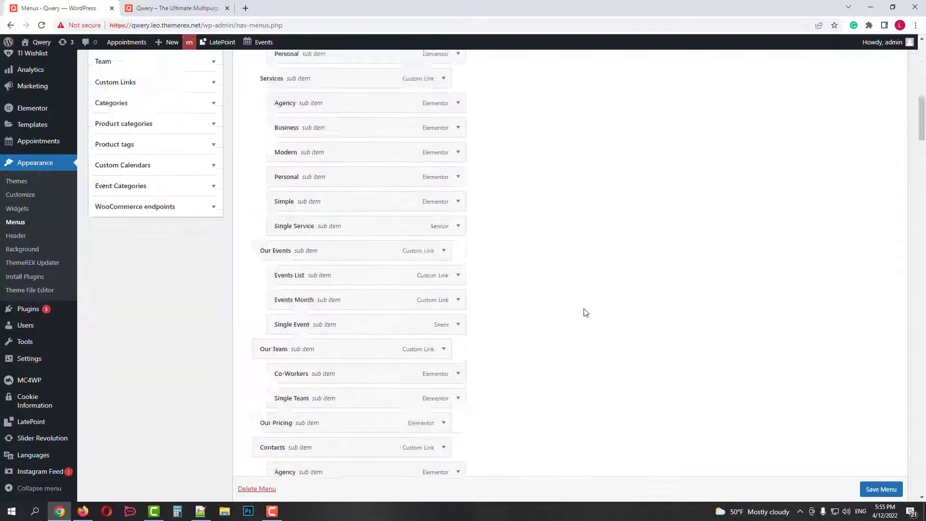
{"action": "scroll", "coordinate": [894, 324], "scroll_direction": "down", "scroll_amount": 20}
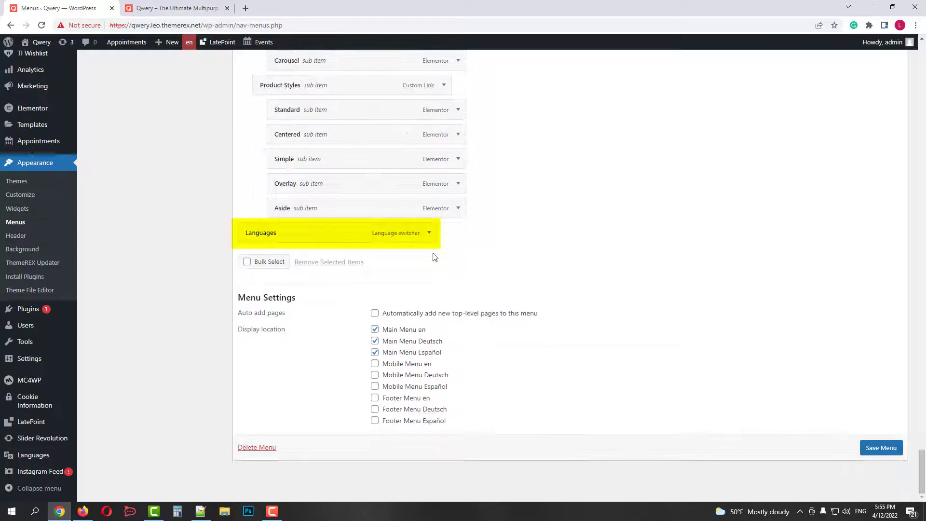
{"action": "left_click", "coordinate": [429, 233]}
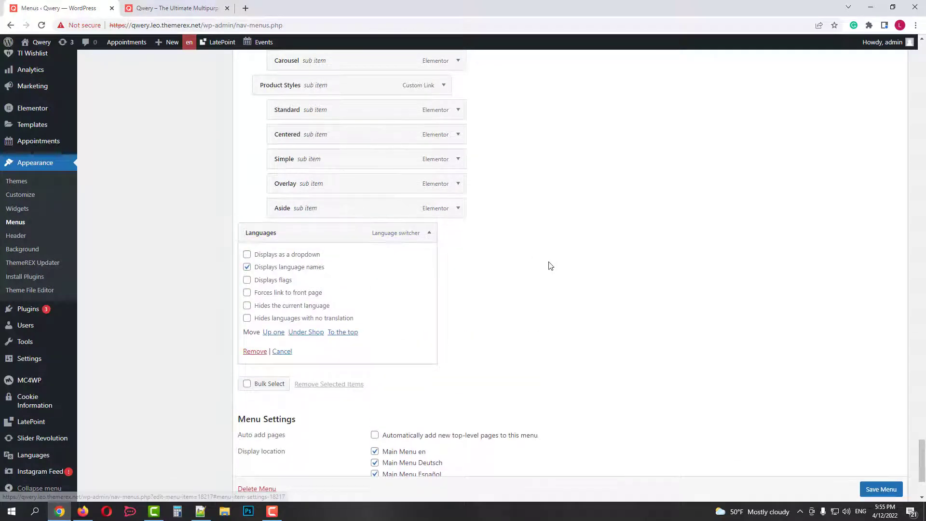
- Set the Languages menu item to display as a dropdown with flags, save the Main Menu, and check the switcher on the front page
{"action": "scroll", "coordinate": [550, 266], "scroll_direction": "down", "scroll_amount": 1}
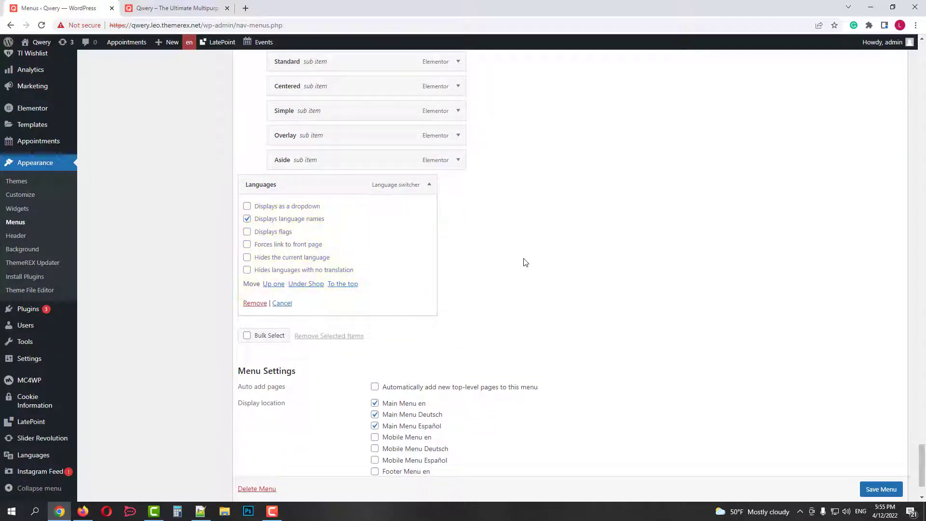
{"action": "left_click", "coordinate": [246, 206]}
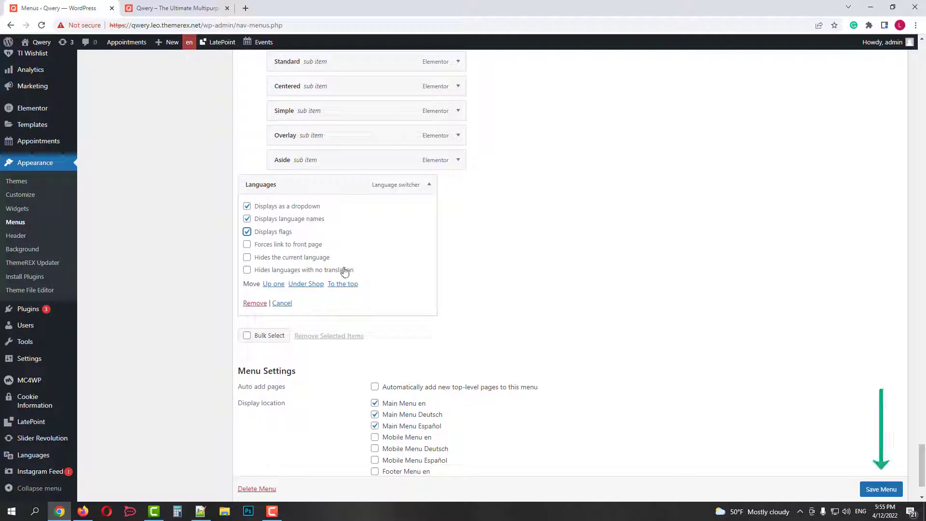
{"action": "left_click", "coordinate": [429, 185]}
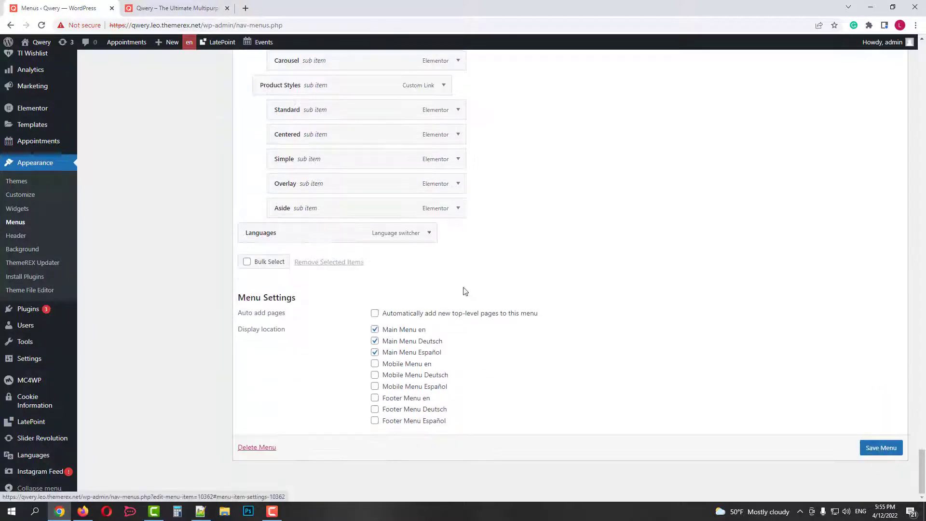
{"action": "left_click", "coordinate": [878, 448]}
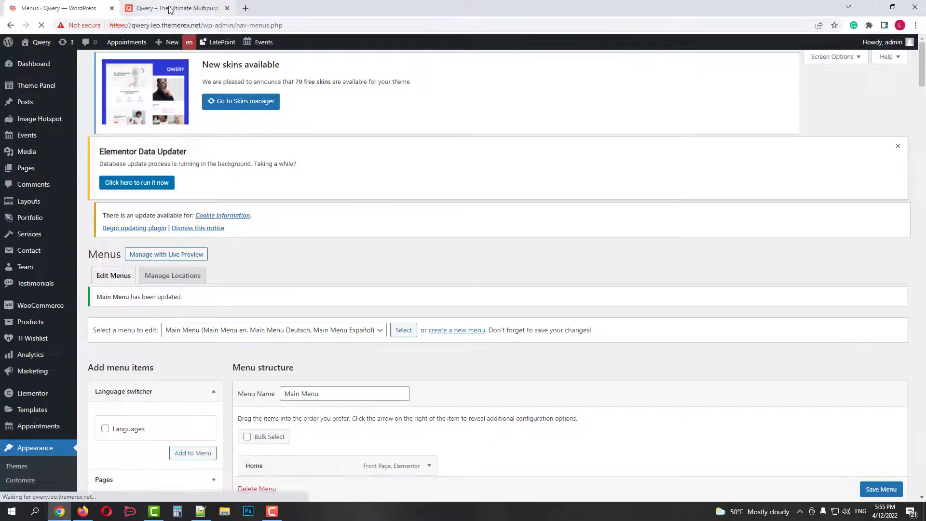
{"action": "left_click", "coordinate": [170, 9]}
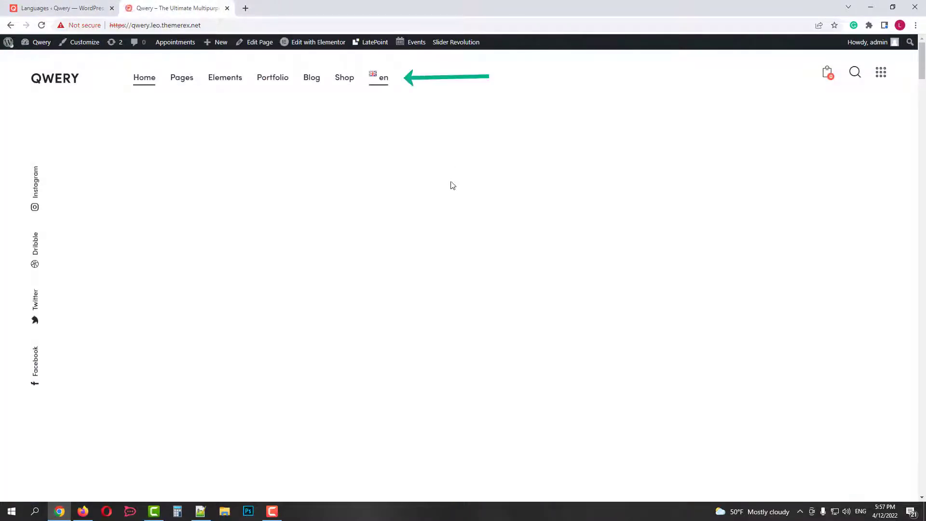
{"action": "mouse_move", "coordinate": [386, 87]}
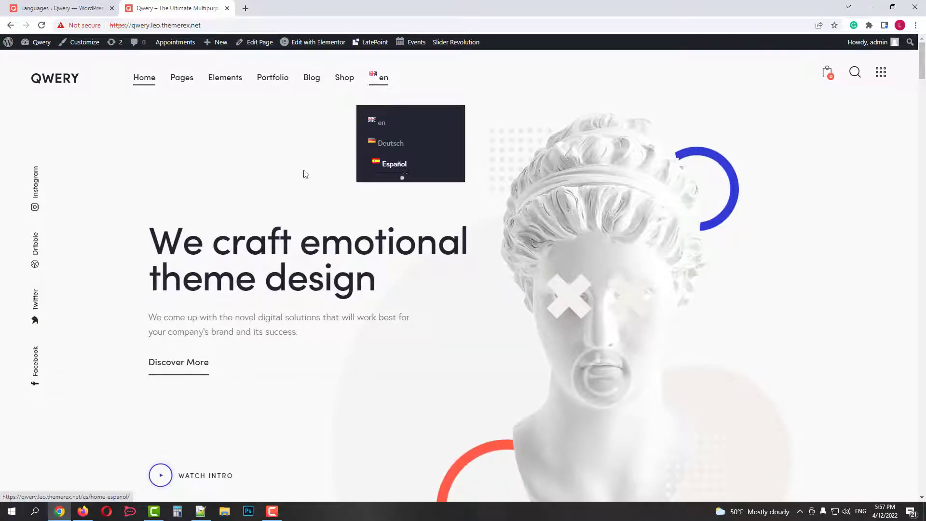
- Change the full name of the Español language to "es" on Polylang's Languages page and update it
{"action": "left_click", "coordinate": [43, 5]}
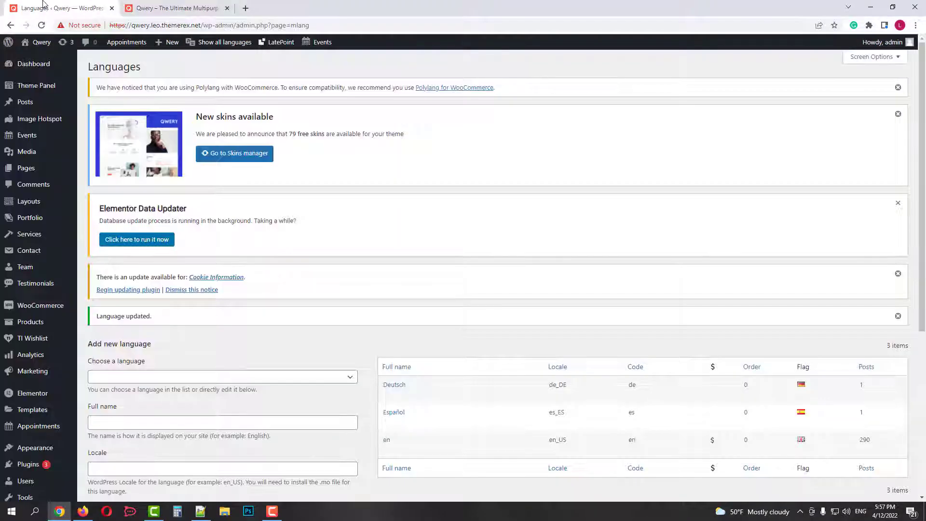
{"action": "scroll", "coordinate": [418, 291], "scroll_direction": "down", "scroll_amount": 2}
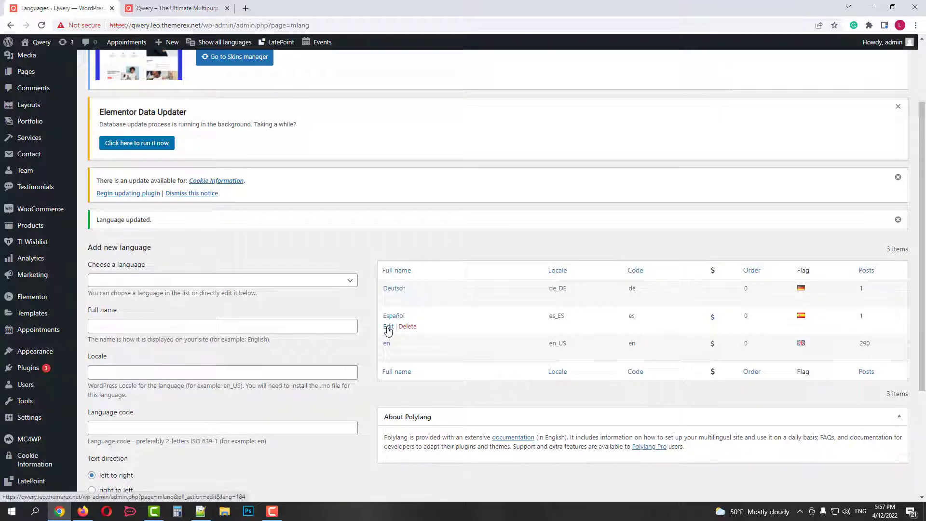
{"action": "left_click", "coordinate": [388, 328]}
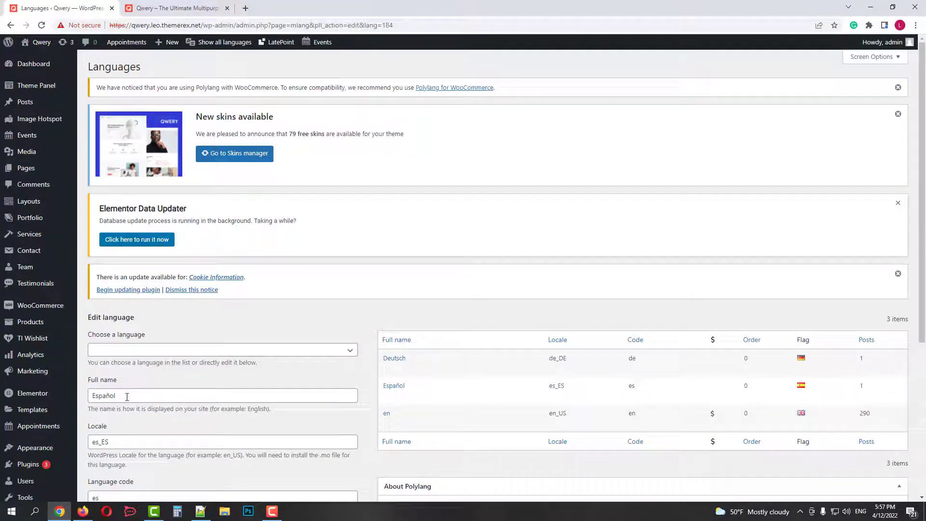
{"action": "left_click_drag", "start_coordinate": [127, 397], "coordinate": [100, 399]}
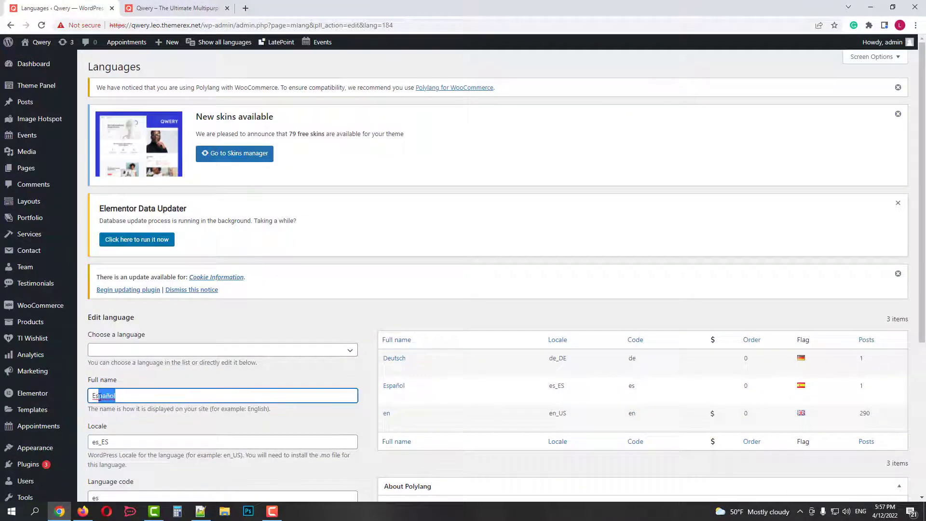
{"action": "type", "text": "es"}
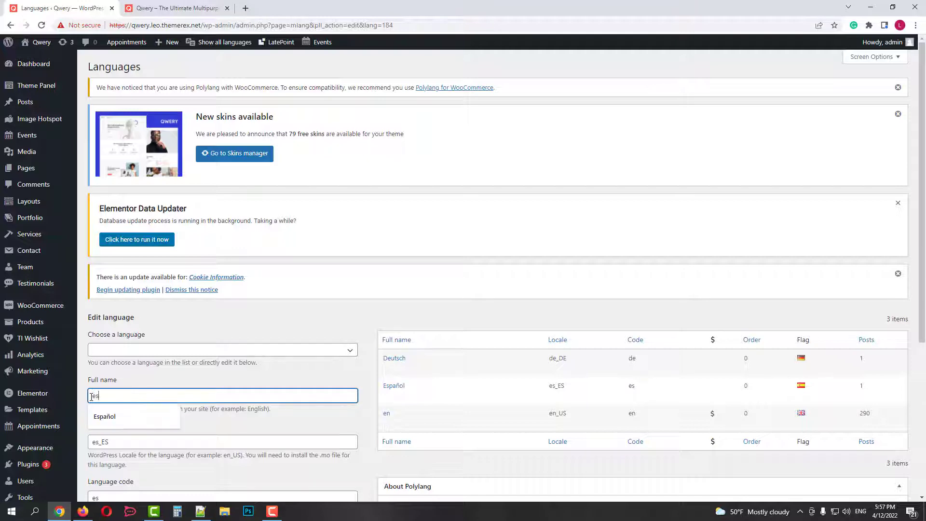
{"action": "scroll", "coordinate": [251, 379], "scroll_direction": "down", "scroll_amount": 5}
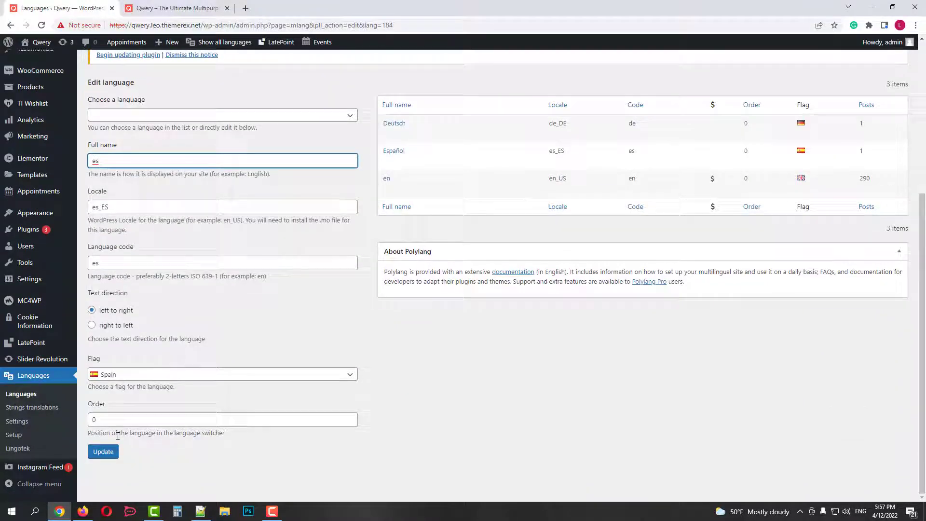
{"action": "left_click", "coordinate": [103, 452]}
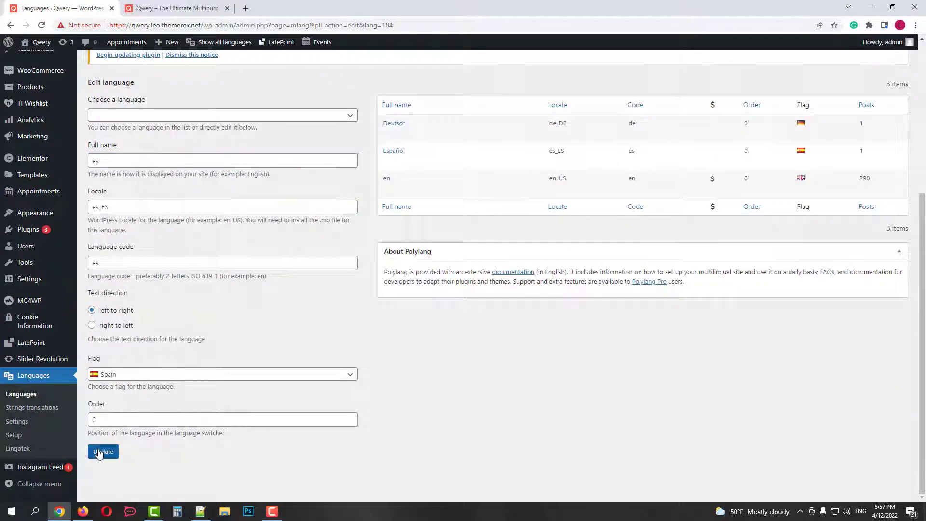
- Change the full name of the Deutsch language to "de" and update it
{"action": "left_click", "coordinate": [388, 395]}
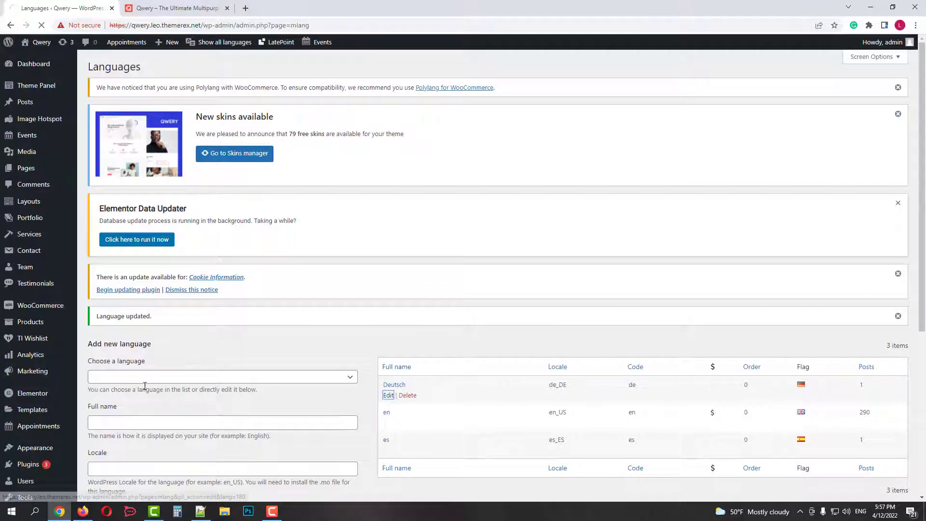
{"action": "scroll", "coordinate": [207, 356], "scroll_direction": "down", "scroll_amount": 2}
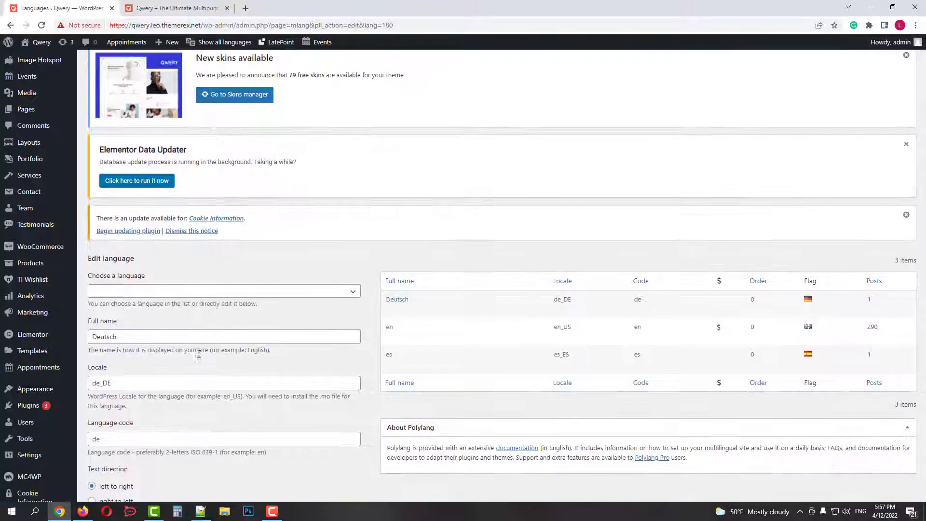
{"action": "double_click", "coordinate": [135, 300]}
{"action": "type", "text": "de"}
{"action": "scroll", "coordinate": [156, 388], "scroll_direction": "down", "scroll_amount": 3}
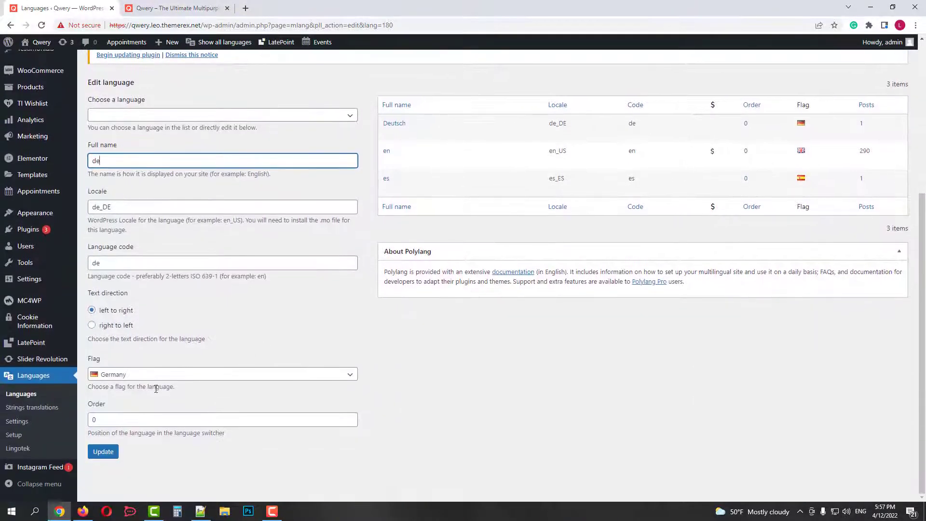
{"action": "left_click", "coordinate": [103, 452]}
- Reload the site's front page and examine the language names in the header switcher
{"action": "left_click", "coordinate": [175, 8]}
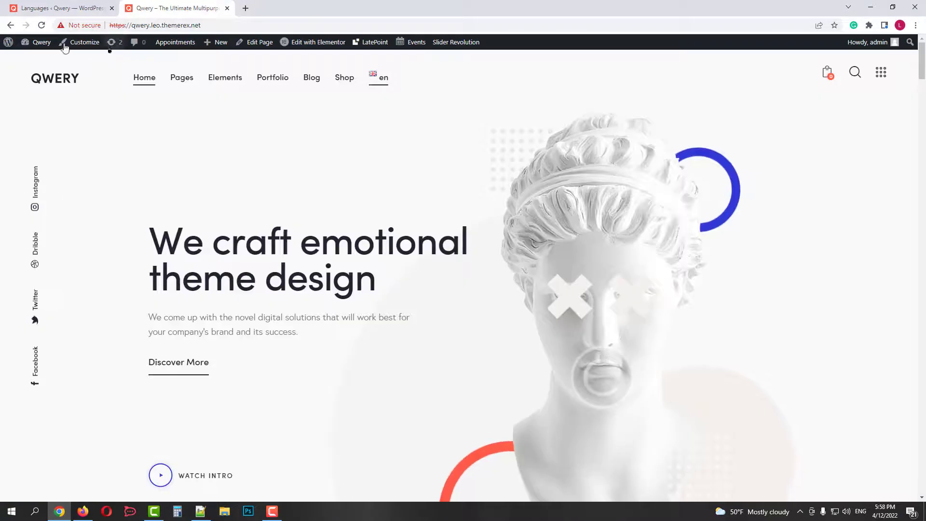
{"action": "left_click", "coordinate": [41, 26]}
{"action": "mouse_move", "coordinate": [382, 82]}
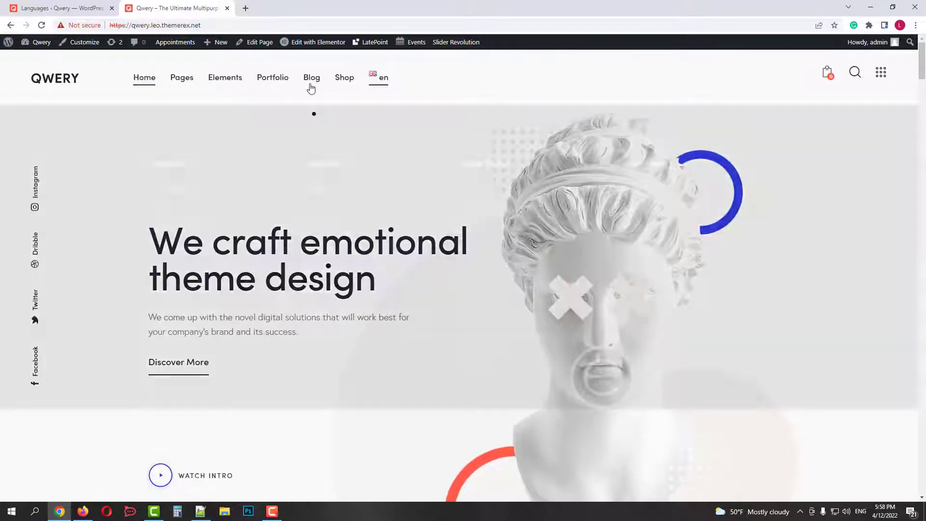
- Open the Blog single post Style 1 in the post editor and start a new German translation of it
{"action": "mouse_move", "coordinate": [311, 85]}
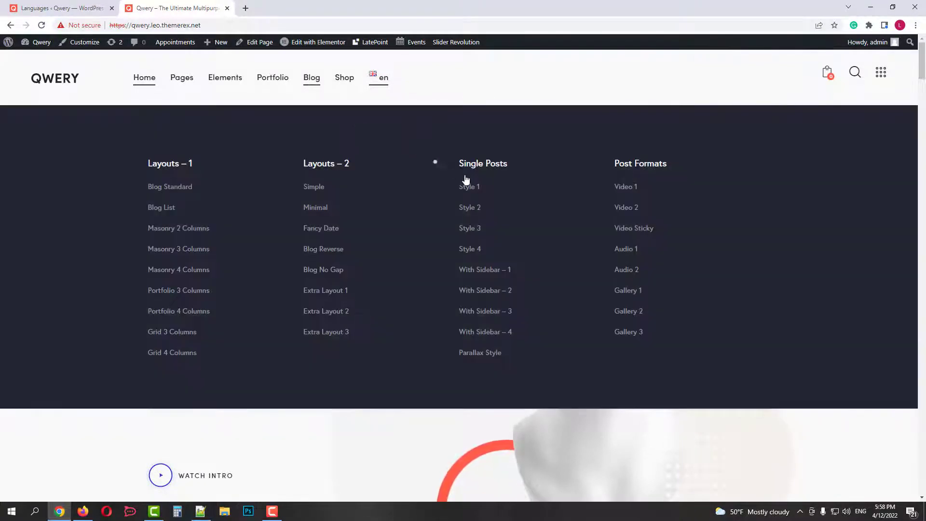
{"action": "left_click", "coordinate": [469, 187]}
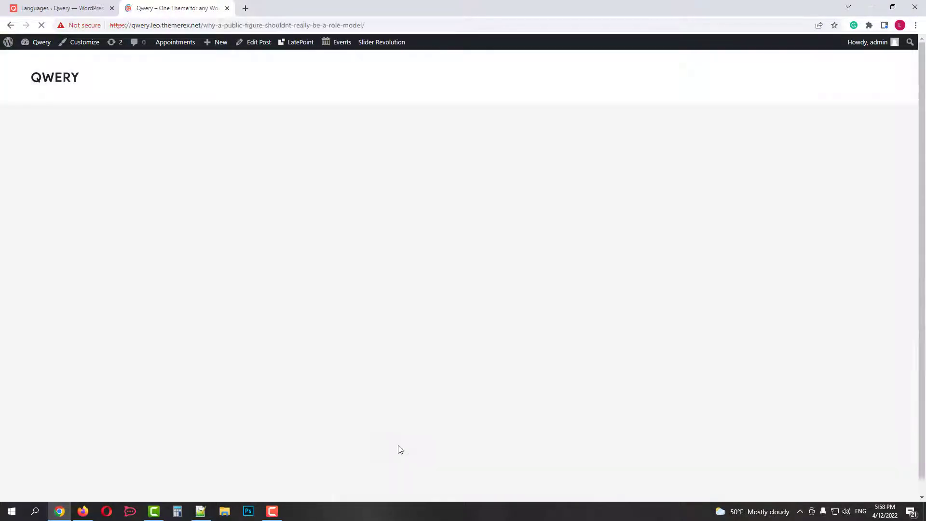
{"action": "scroll", "coordinate": [701, 377], "scroll_direction": "down", "scroll_amount": 10}
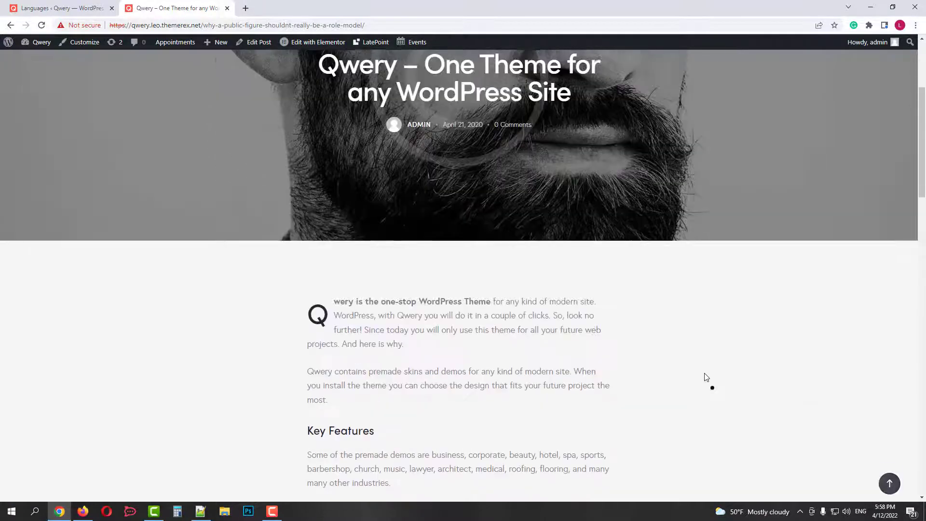
{"action": "scroll", "coordinate": [707, 373], "scroll_direction": "up", "scroll_amount": 10}
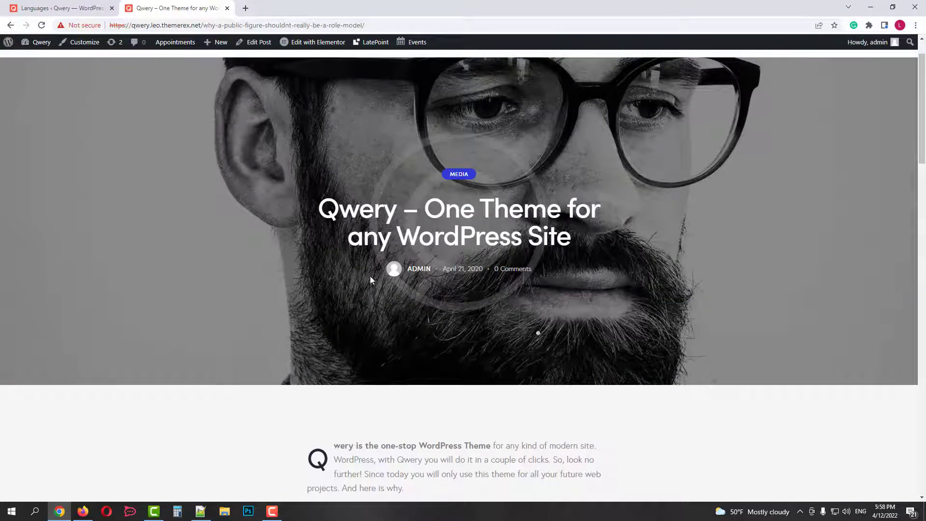
{"action": "left_click", "coordinate": [258, 47]}
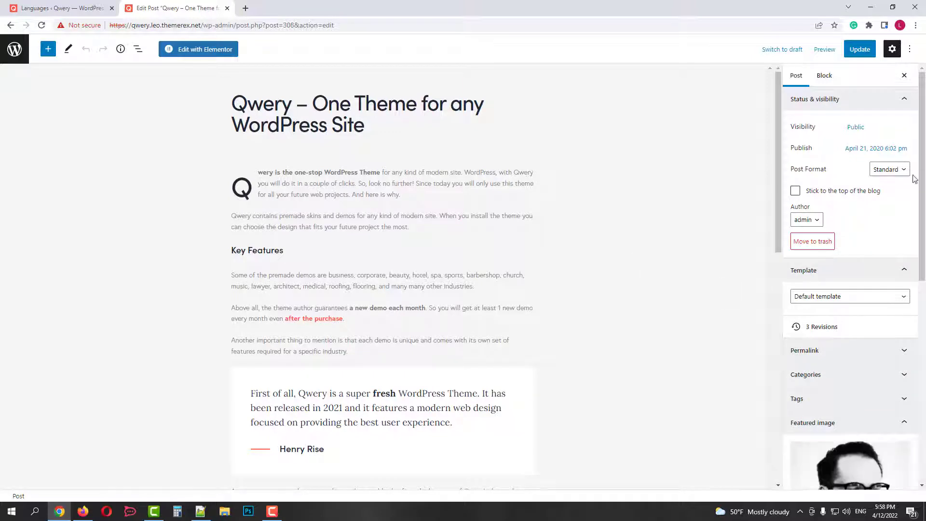
{"action": "scroll", "coordinate": [915, 179], "scroll_direction": "down", "scroll_amount": 9}
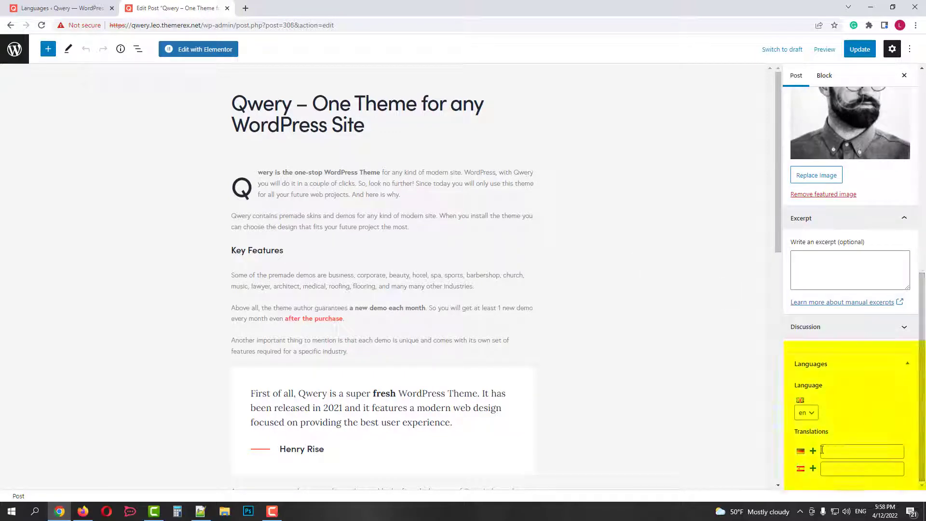
{"action": "left_click", "coordinate": [812, 450]}
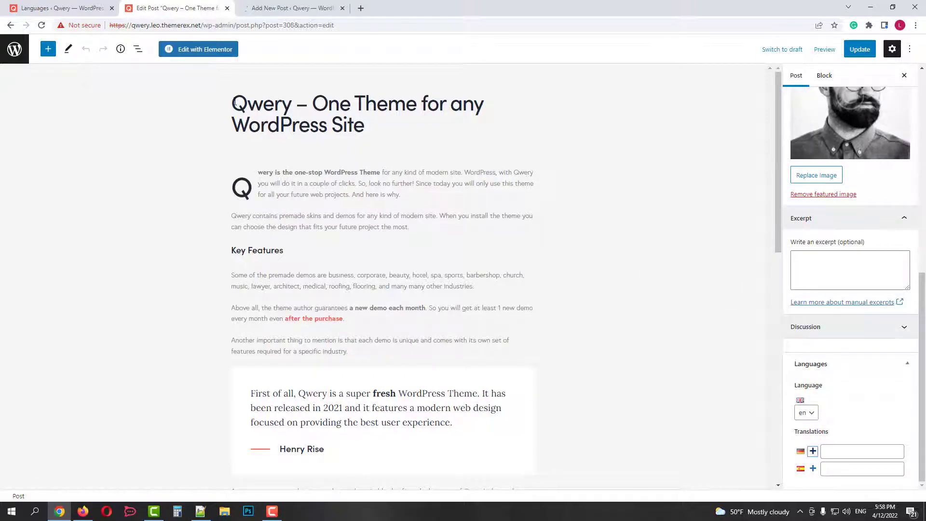
- Copy the English post title "Qwery – One Theme for any WordPress Site" and translate it to German in Google Translate
{"action": "left_click_drag", "start_coordinate": [235, 103], "coordinate": [376, 125]}
{"action": "key", "text": "ctrl+c"}
{"action": "left_click", "coordinate": [360, 8]}
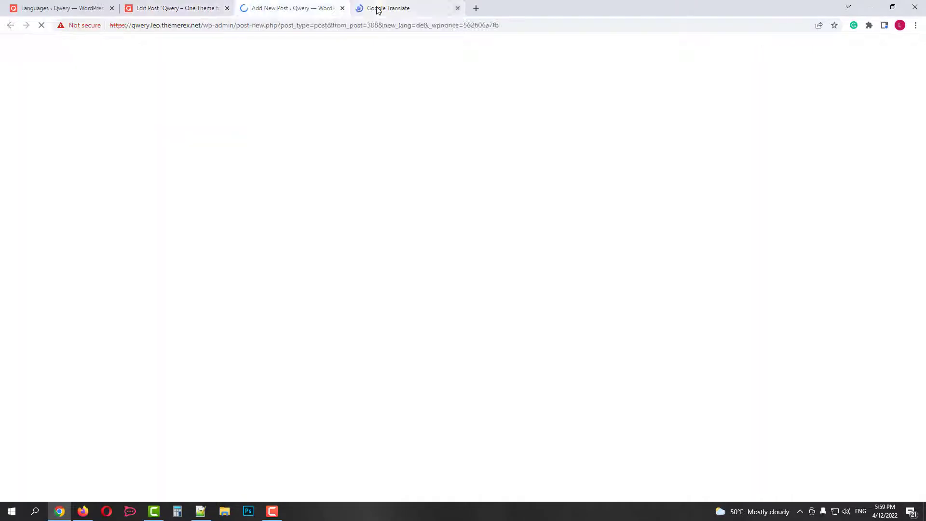
{"action": "left_click", "coordinate": [265, 8]}
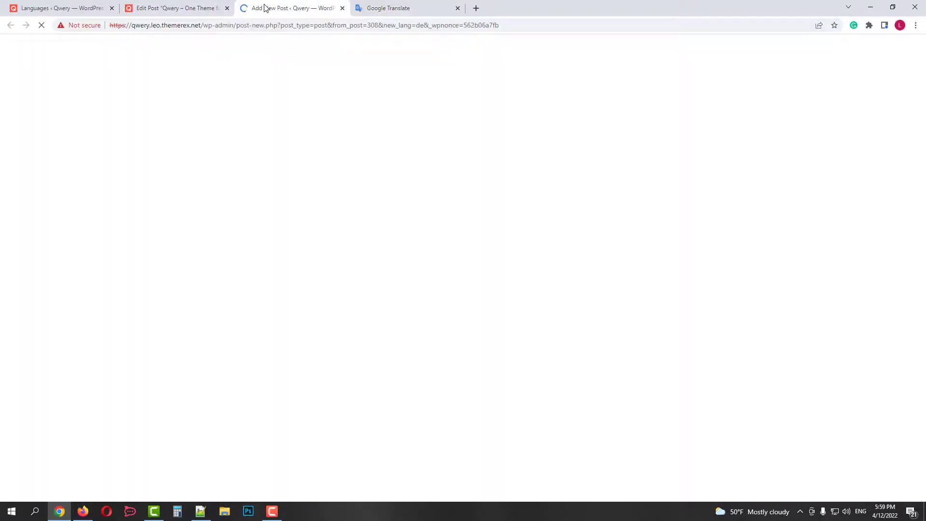
{"action": "left_click", "coordinate": [386, 6]}
{"action": "key", "text": "ctrl+v"}
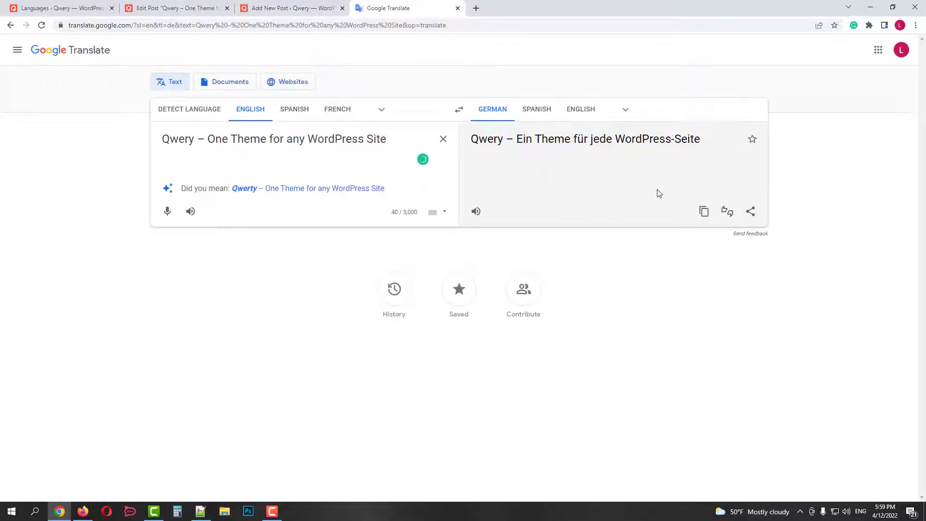
- Copy the translation "Qwery – Ein Theme für jede WordPress-Seite" into the new German post as its title
{"action": "left_click_drag", "start_coordinate": [718, 139], "coordinate": [461, 125]}
{"action": "key", "text": "ctrl+c"}
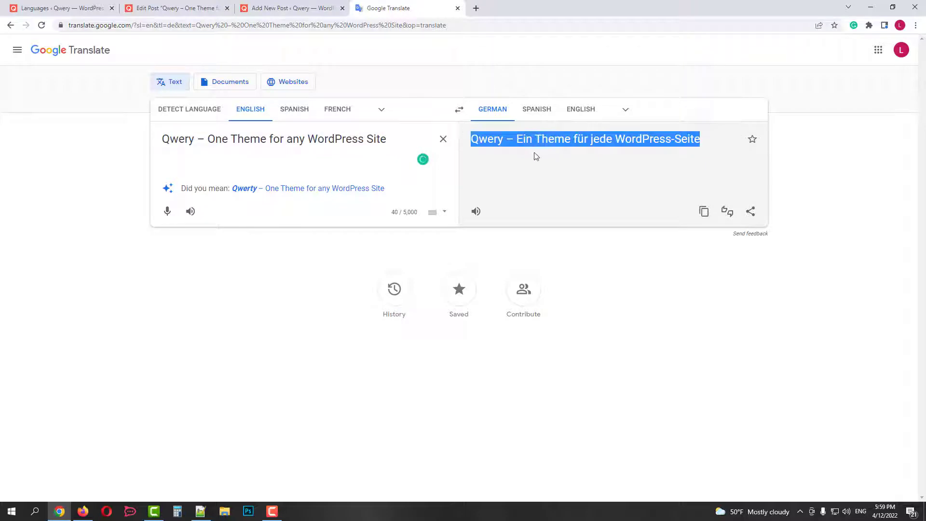
{"action": "left_click", "coordinate": [303, 8]}
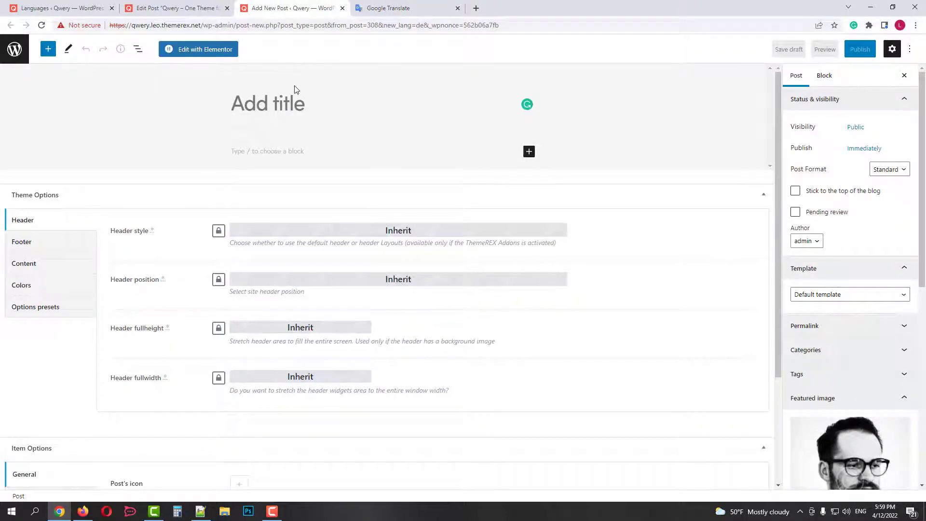
{"action": "key", "text": "ctrl+v"}
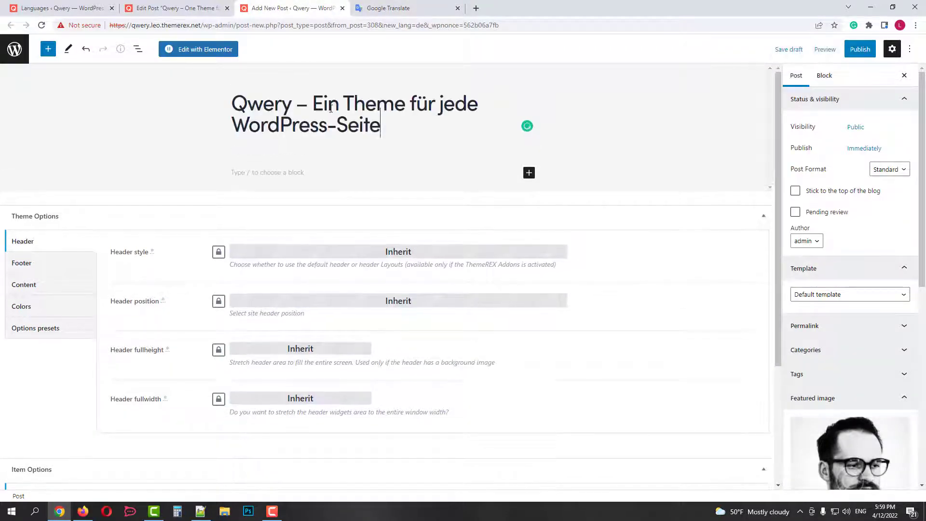
- Copy the whole body text of the English post and translate it to German in Google Translate
{"action": "left_click", "coordinate": [195, 9]}
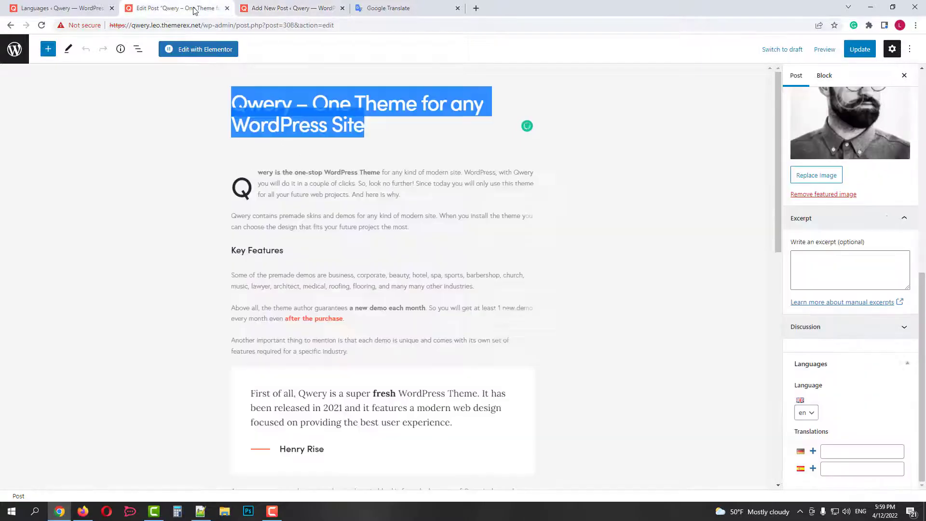
{"action": "left_click", "coordinate": [259, 173]}
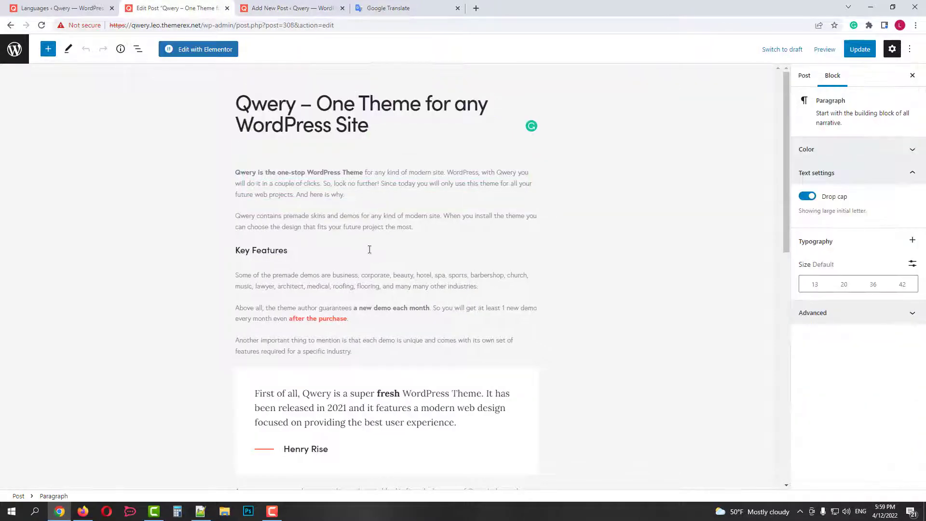
{"action": "left_click_drag", "start_coordinate": [237, 173], "coordinate": [454, 315]}
{"action": "key", "text": "ctrl+c"}
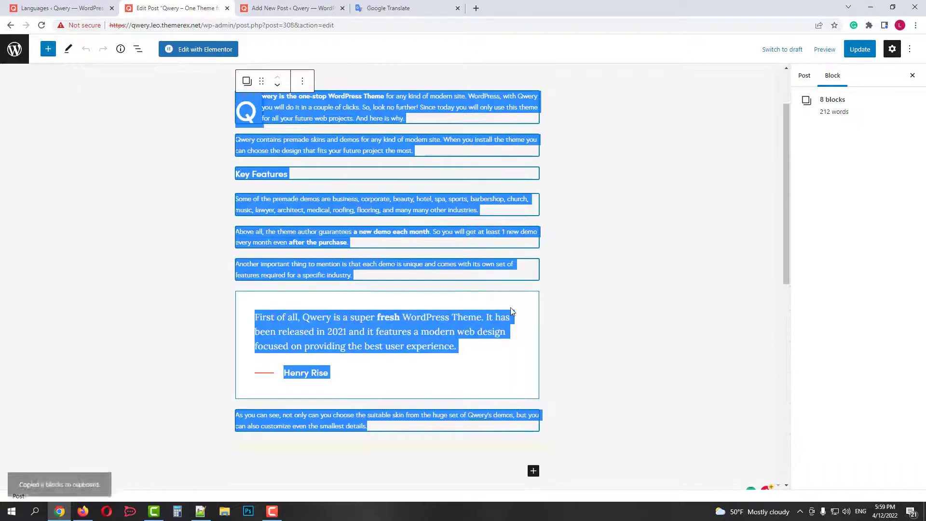
{"action": "left_click", "coordinate": [390, 8]}
{"action": "left_click", "coordinate": [297, 158]}
{"action": "key", "text": "ctrl+a"}
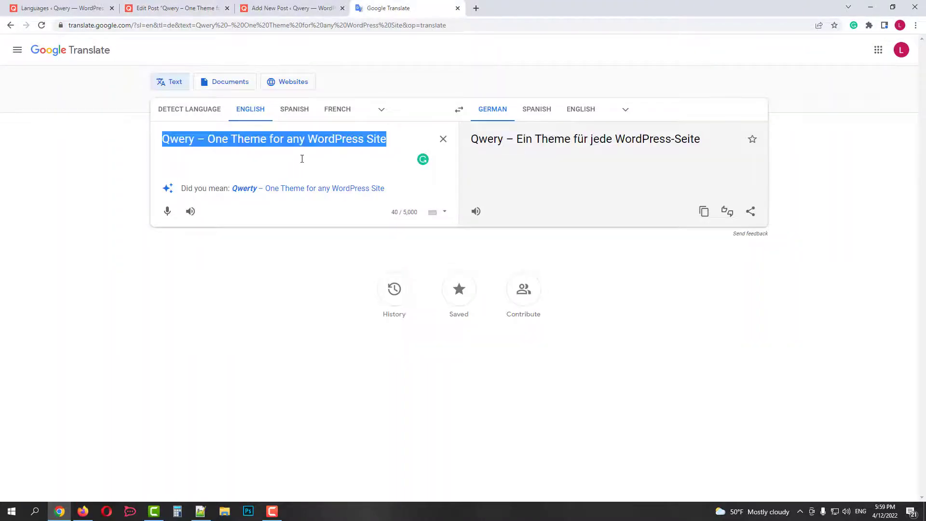
{"action": "key", "text": "ctrl+v"}
{"action": "scroll", "coordinate": [628, 250], "scroll_direction": "up", "scroll_amount": 6}
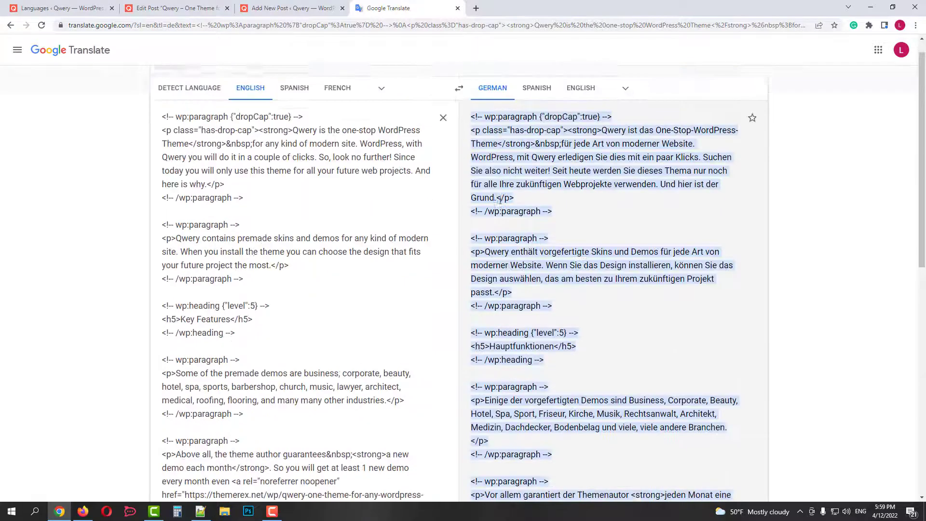
- Copy the full German translation of the body text into the new German post as its content
{"action": "left_click_drag", "start_coordinate": [532, 183], "coordinate": [607, 352]}
{"action": "left_click", "coordinate": [289, 8]}
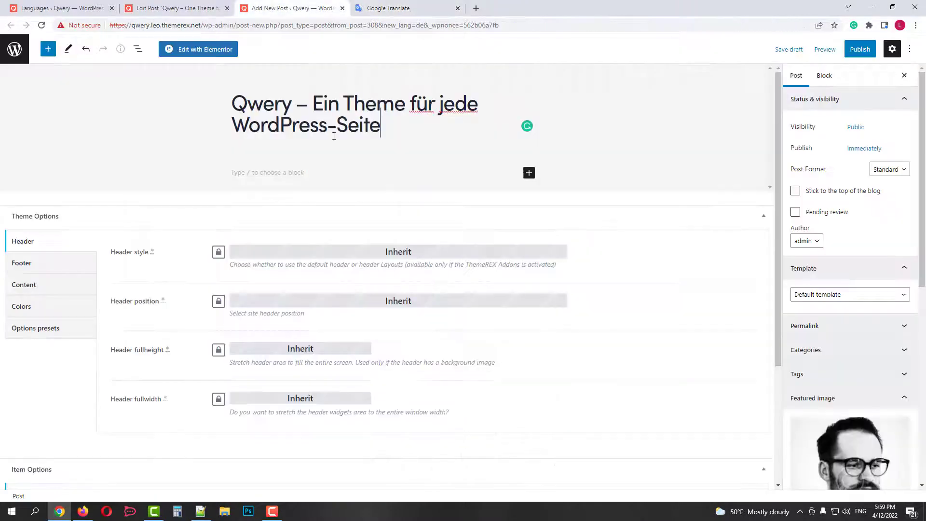
{"action": "left_click", "coordinate": [361, 173]}
{"action": "key", "text": "ctrl+v"}
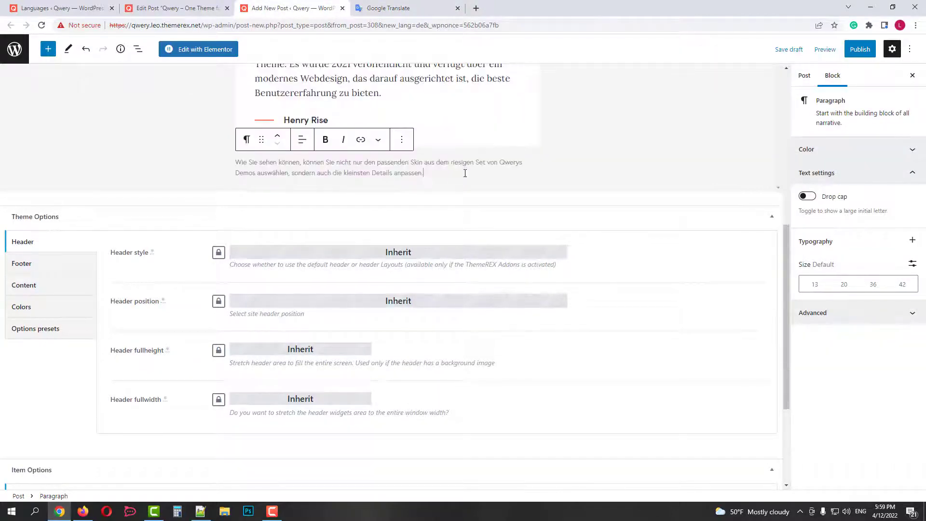
{"action": "scroll", "coordinate": [627, 149], "scroll_direction": "up", "scroll_amount": 6}
{"action": "left_click", "coordinate": [599, 194]}
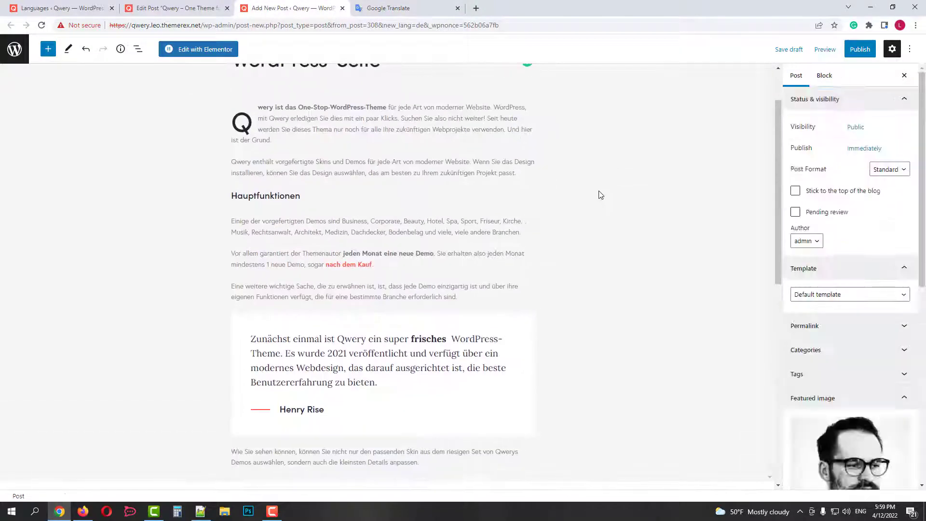
{"action": "scroll", "coordinate": [600, 193], "scroll_direction": "up", "scroll_amount": 1}
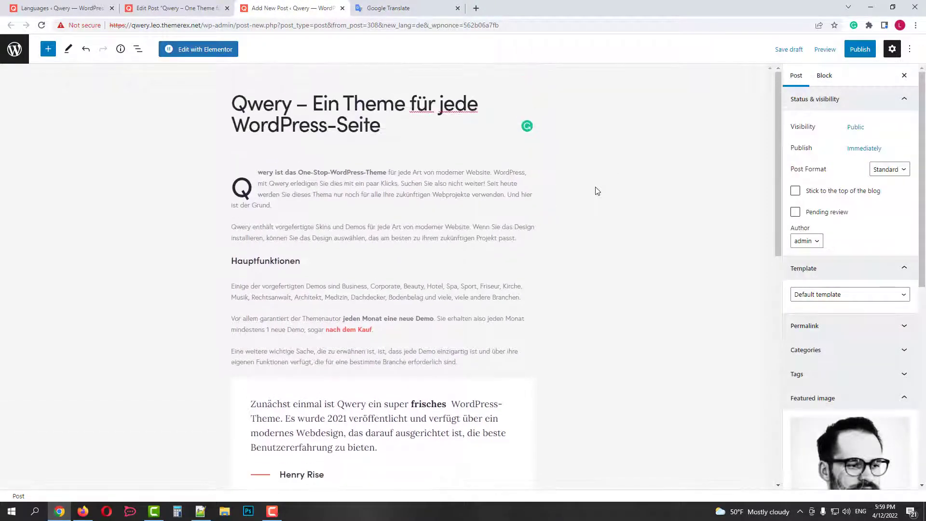
- Publish the German post and look through its page on the live site
{"action": "left_click", "coordinate": [859, 50]}
{"action": "left_click", "coordinate": [829, 49]}
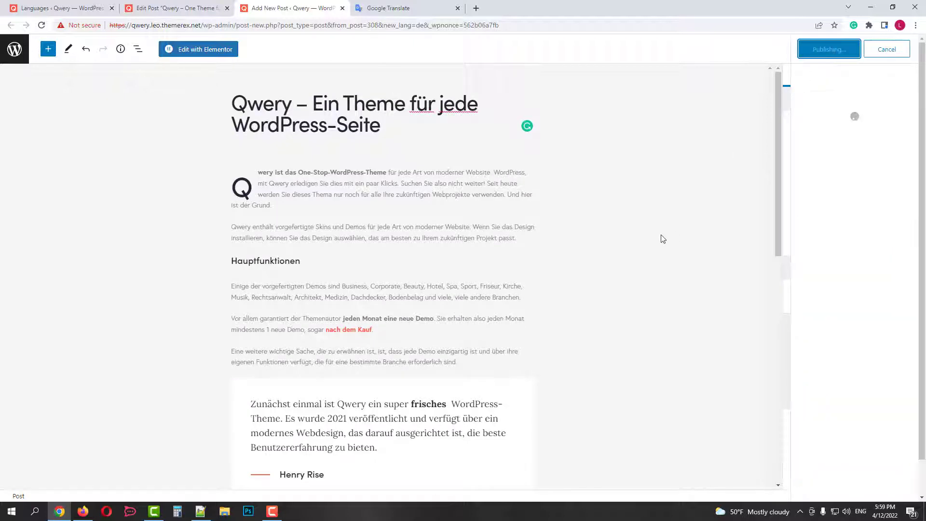
{"action": "left_click", "coordinate": [102, 471]}
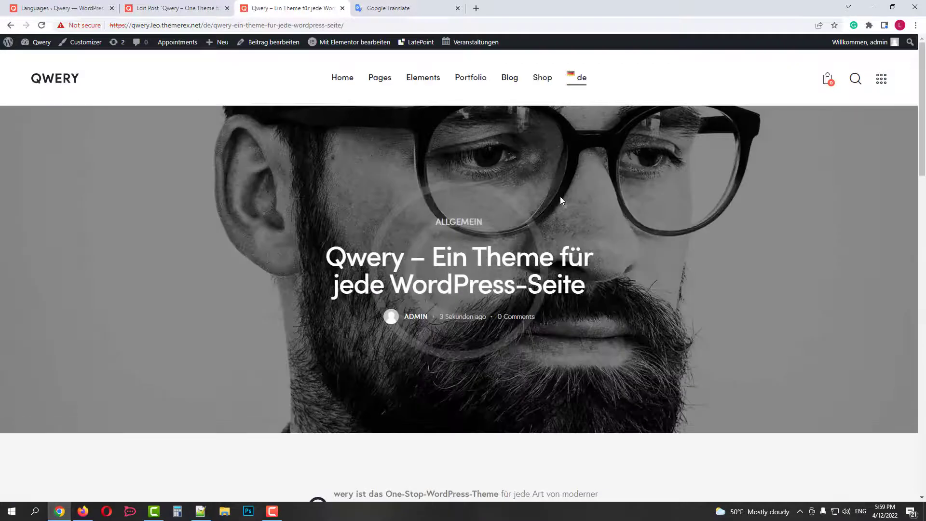
{"action": "scroll", "coordinate": [560, 197], "scroll_direction": "down", "scroll_amount": 4}
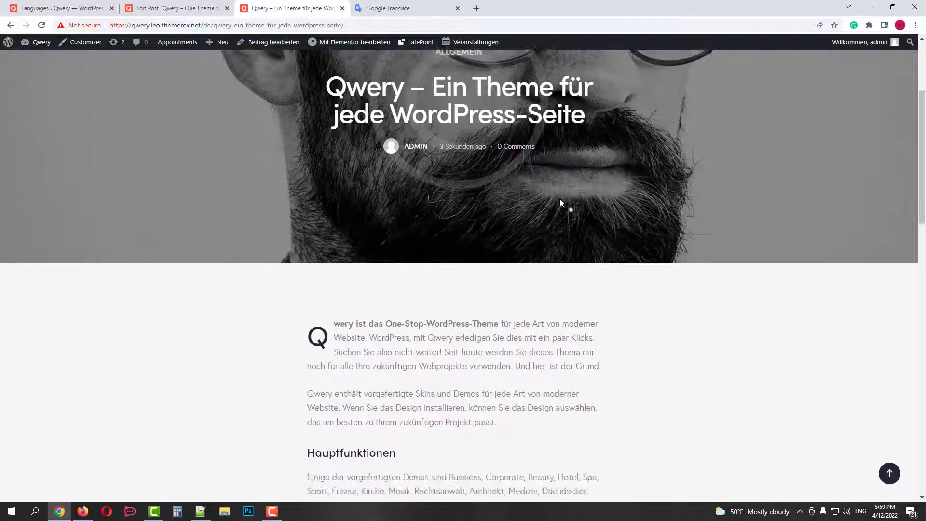
{"action": "scroll", "coordinate": [559, 198], "scroll_direction": "down", "scroll_amount": 3}
{"action": "scroll", "coordinate": [560, 202], "scroll_direction": "down", "scroll_amount": 7}
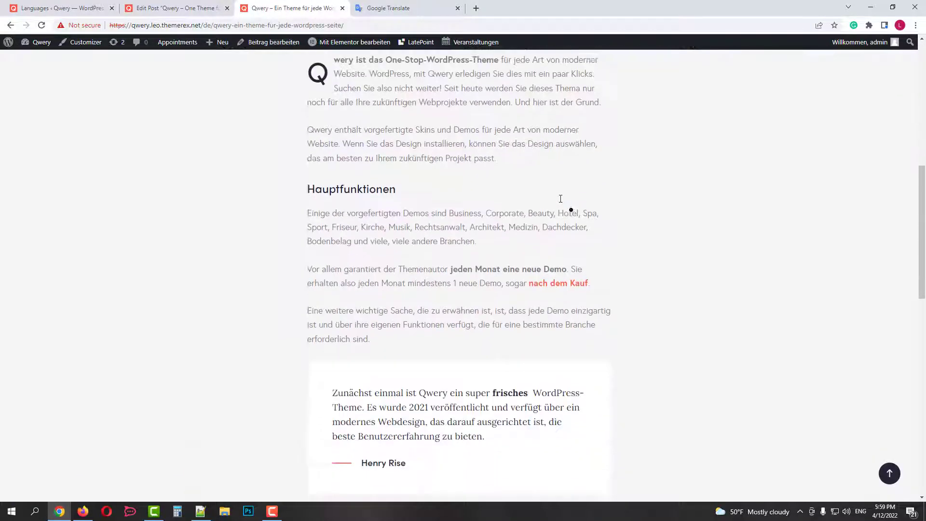
{"action": "scroll", "coordinate": [560, 199], "scroll_direction": "up", "scroll_amount": 14}
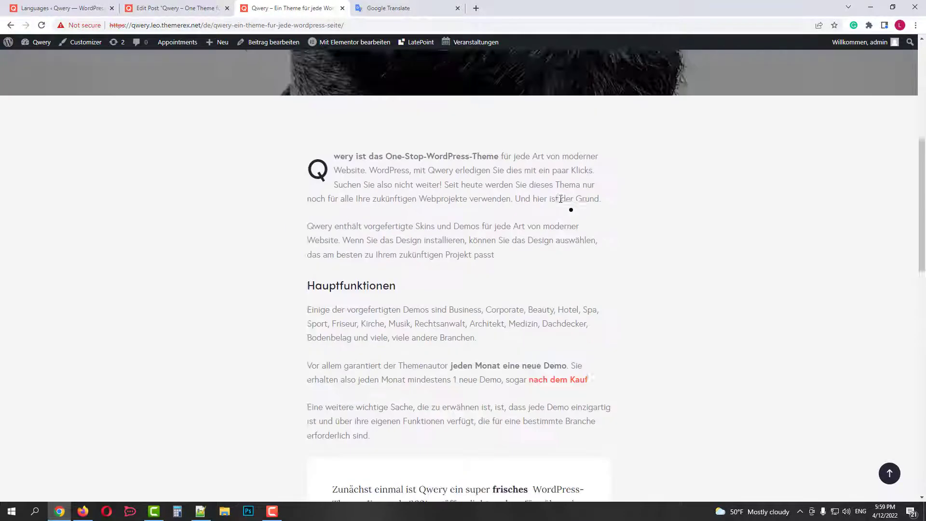
- Return to the English post and start a new Spanish translation of it
{"action": "left_click", "coordinate": [176, 8]}
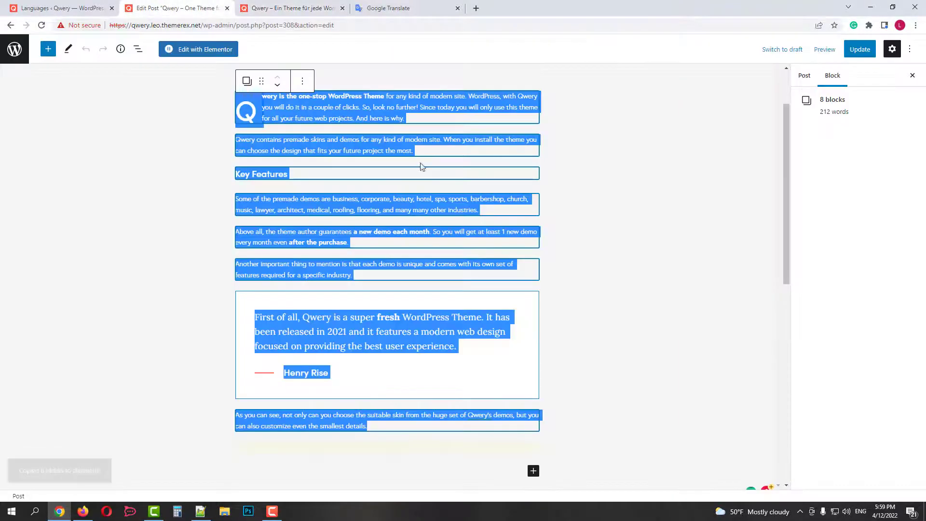
{"action": "left_click", "coordinate": [622, 264]}
{"action": "scroll", "coordinate": [830, 342], "scroll_direction": "down", "scroll_amount": 5}
{"action": "scroll", "coordinate": [829, 341], "scroll_direction": "down", "scroll_amount": 2}
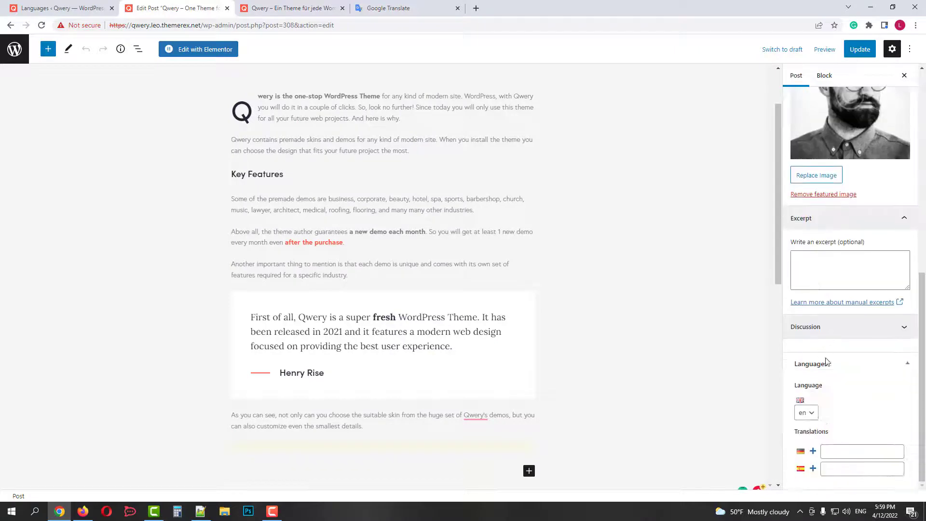
{"action": "left_click", "coordinate": [813, 469]}
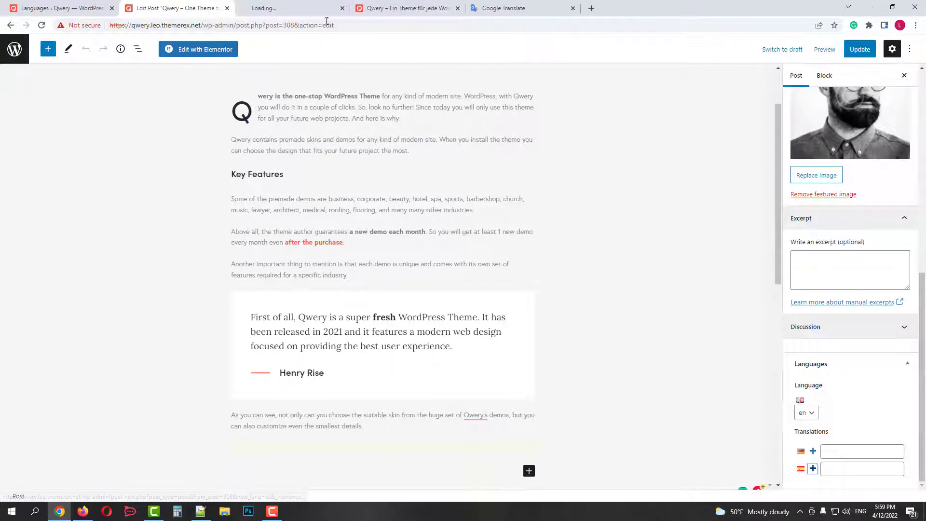
{"action": "left_click", "coordinate": [288, 7]}
- Copy the English post title "Qwery – One Theme for any WordPress Site" and translate it to Spanish in Google Translate
{"action": "left_click", "coordinate": [174, 7]}
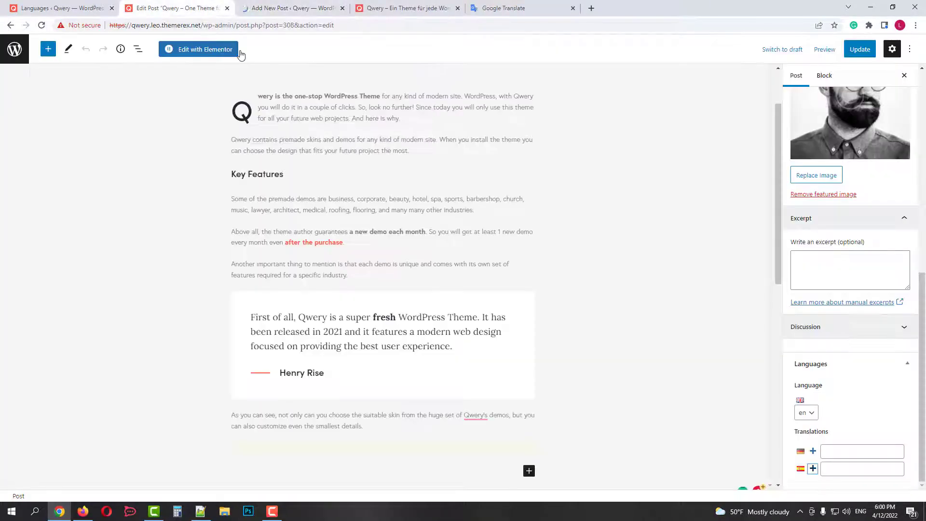
{"action": "scroll", "coordinate": [364, 123], "scroll_direction": "up", "scroll_amount": 2}
{"action": "left_click_drag", "start_coordinate": [364, 123], "coordinate": [230, 99]}
{"action": "left_click", "coordinate": [498, 7]}
{"action": "scroll", "coordinate": [287, 177], "scroll_direction": "up", "scroll_amount": 10}
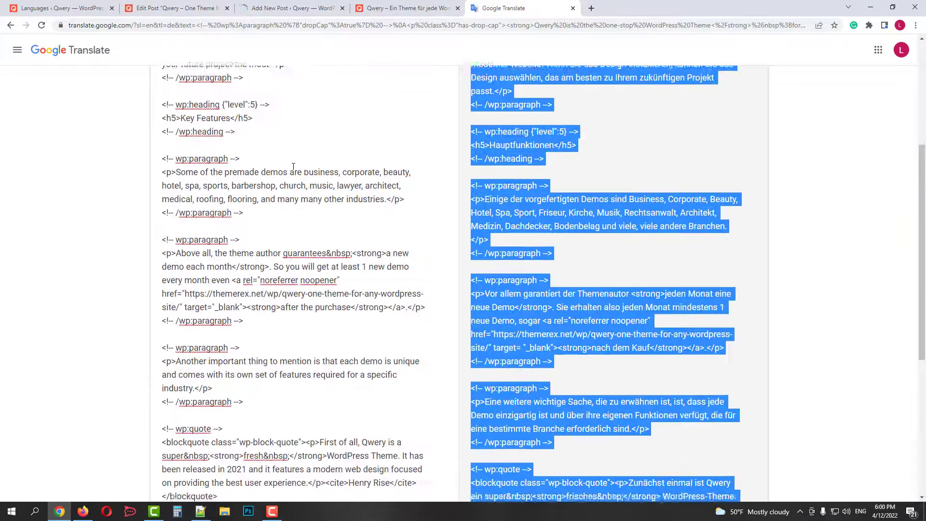
{"action": "left_click", "coordinate": [279, 164]}
{"action": "key", "text": "ctrl+a"}
{"action": "key", "text": "ctrl+v"}
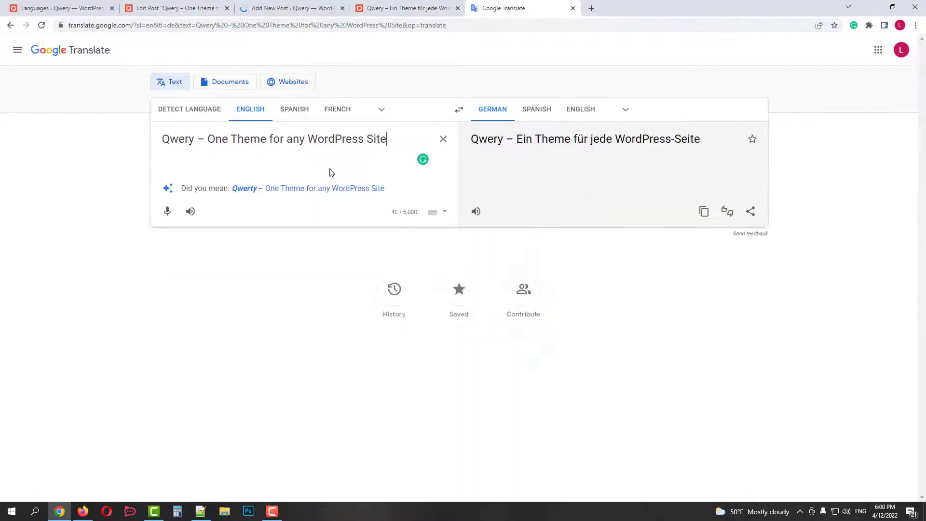
{"action": "left_click", "coordinate": [537, 109]}
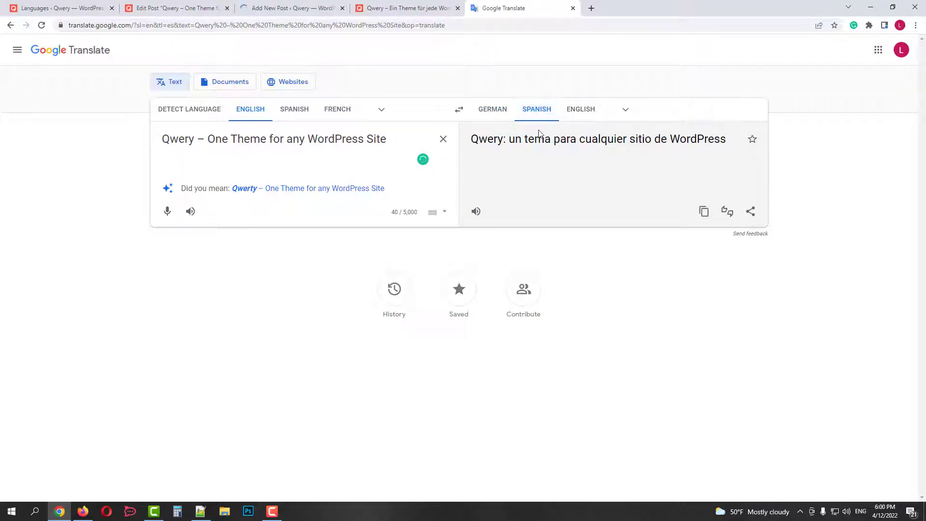
- Copy the translation "Qwery: un tema para cualquier sitio de WordPress" into the new Spanish post as its title
{"action": "left_click_drag", "start_coordinate": [727, 145], "coordinate": [474, 152]}
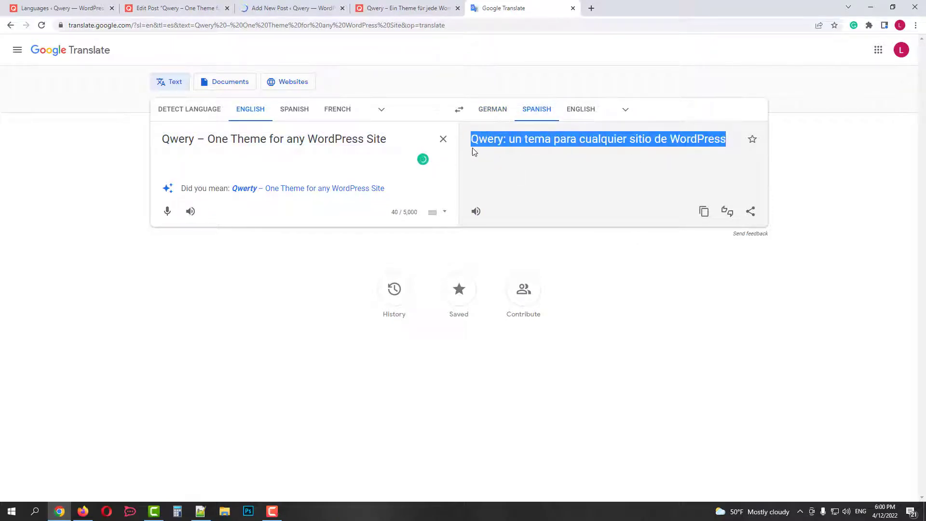
{"action": "left_click", "coordinate": [272, 8]}
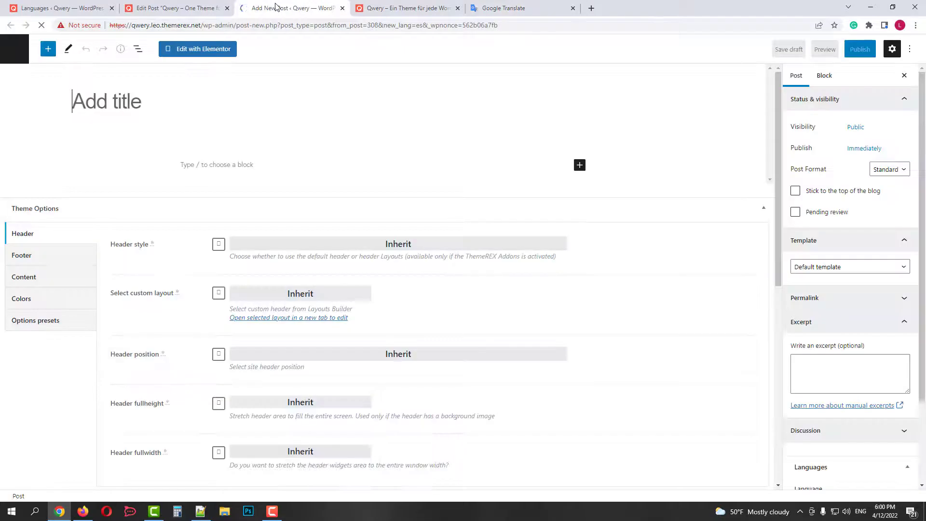
{"action": "key", "text": "ctrl+v"}
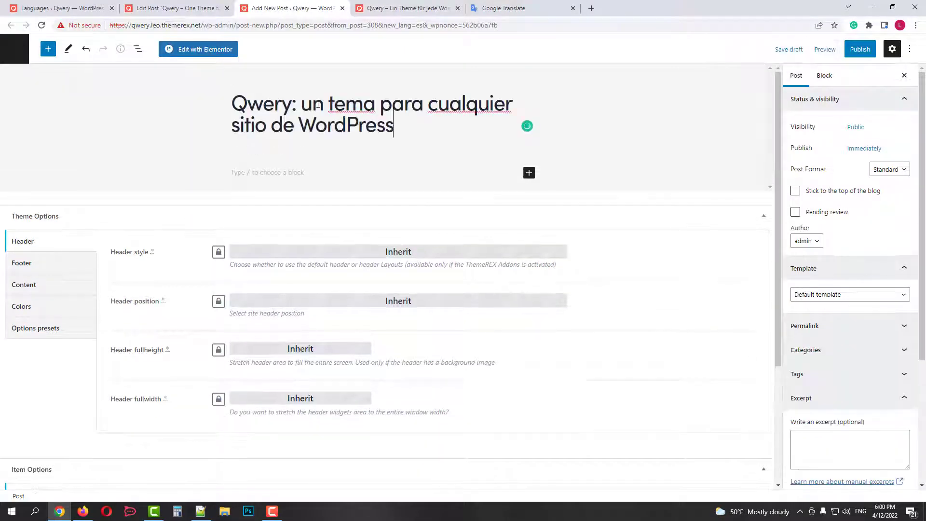
- Copy the whole body text of the English post and translate it to Spanish in Google Translate
{"action": "left_click", "coordinate": [188, 10]}
{"action": "left_click", "coordinate": [237, 172]}
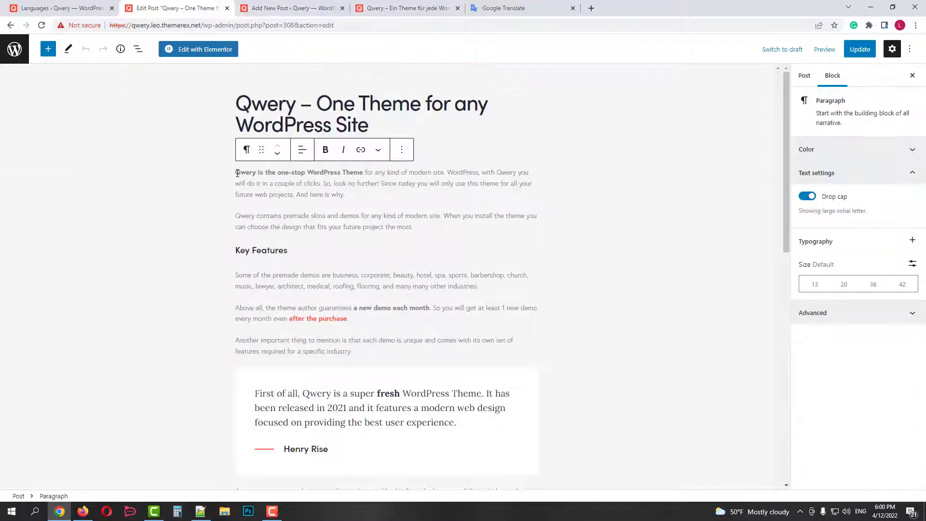
{"action": "left_click_drag", "start_coordinate": [236, 172], "coordinate": [355, 285]}
{"action": "scroll", "coordinate": [386, 316], "scroll_direction": "up", "scroll_amount": 4}
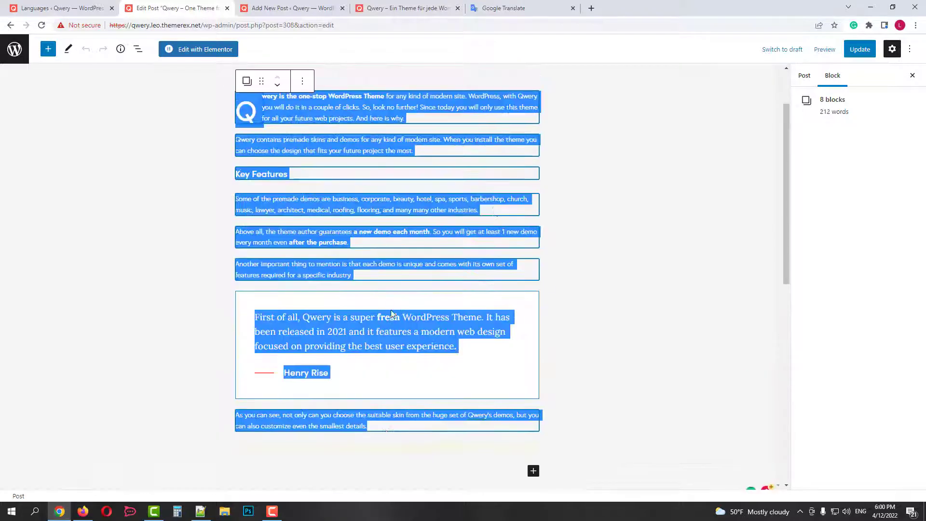
{"action": "key", "text": "ctrl+c"}
{"action": "left_click", "coordinate": [511, 7]}
{"action": "left_click", "coordinate": [310, 153]}
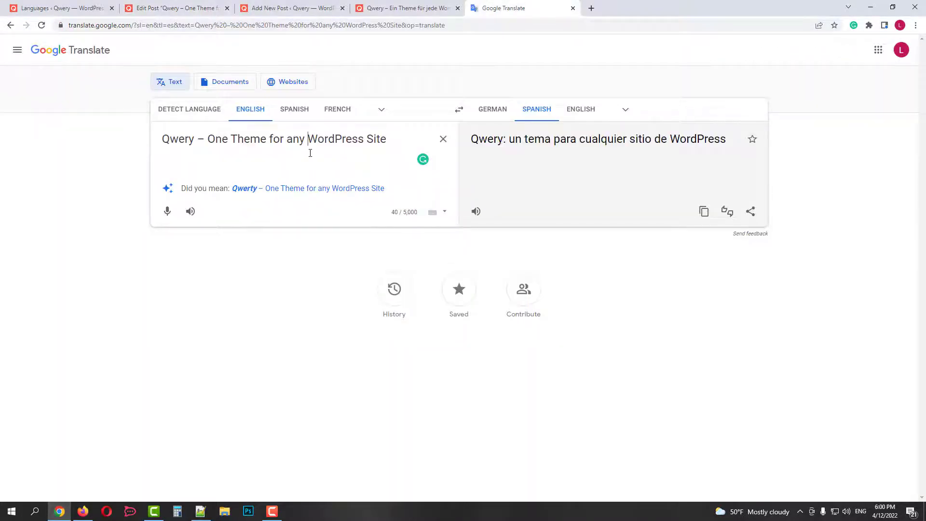
{"action": "key", "text": "ctrl+a"}
{"action": "key", "text": "ctrl+v"}
{"action": "scroll", "coordinate": [564, 223], "scroll_direction": "up", "scroll_amount": 6}
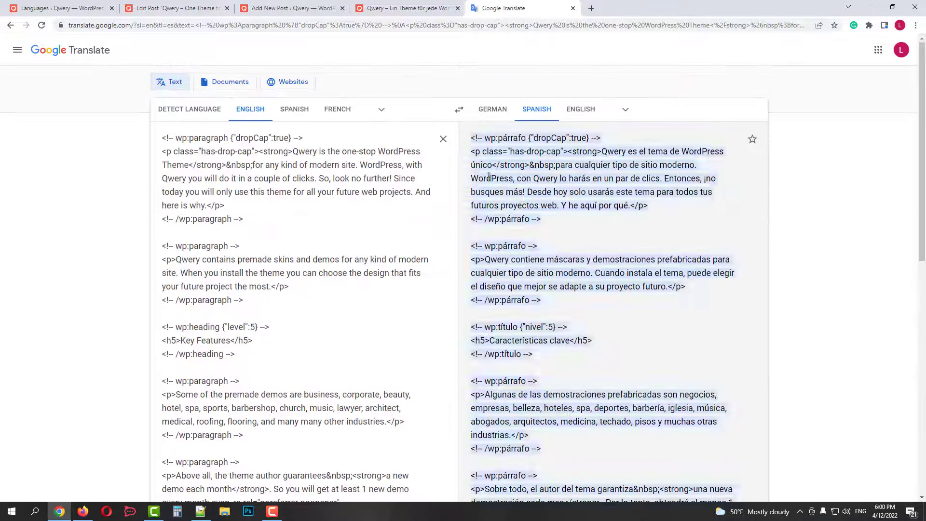
- Copy the full Spanish translation of the body text into the new Spanish post as its content
{"action": "left_click_drag", "start_coordinate": [470, 137], "coordinate": [590, 346]}
{"action": "scroll", "coordinate": [569, 311], "scroll_direction": "down", "scroll_amount": 4}
{"action": "scroll", "coordinate": [569, 311], "scroll_direction": "down", "scroll_amount": 5}
{"action": "left_click", "coordinate": [294, 7]}
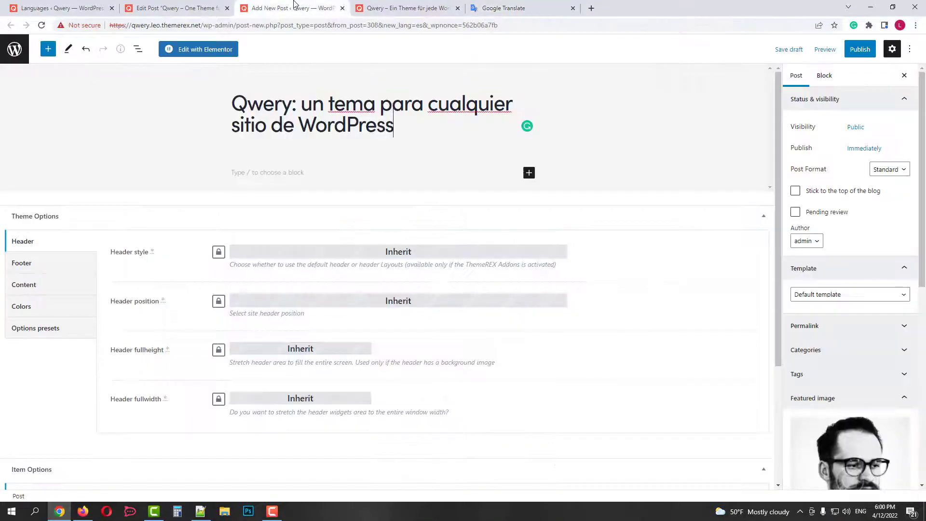
{"action": "left_click", "coordinate": [338, 177]}
{"action": "key", "text": "ctrl+v"}
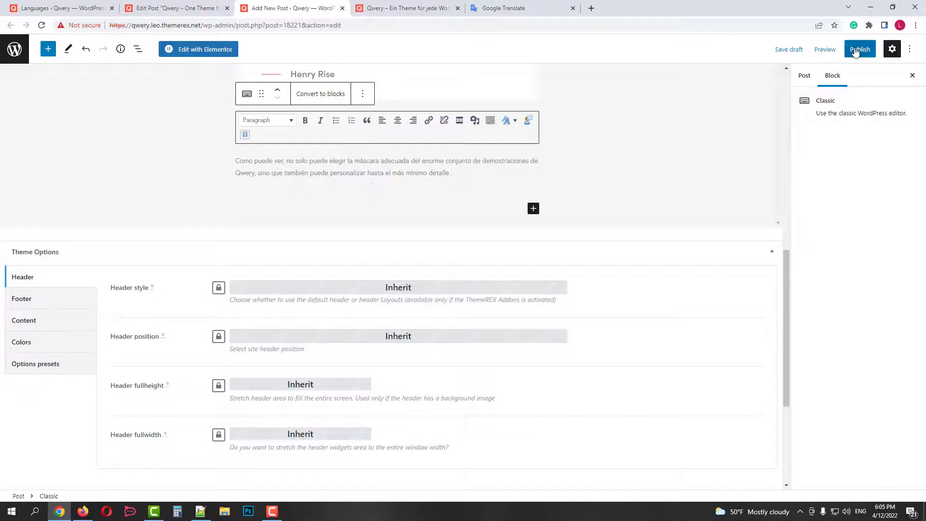
- Publish the Spanish post and look through its page on the live site
{"action": "left_click", "coordinate": [855, 52]}
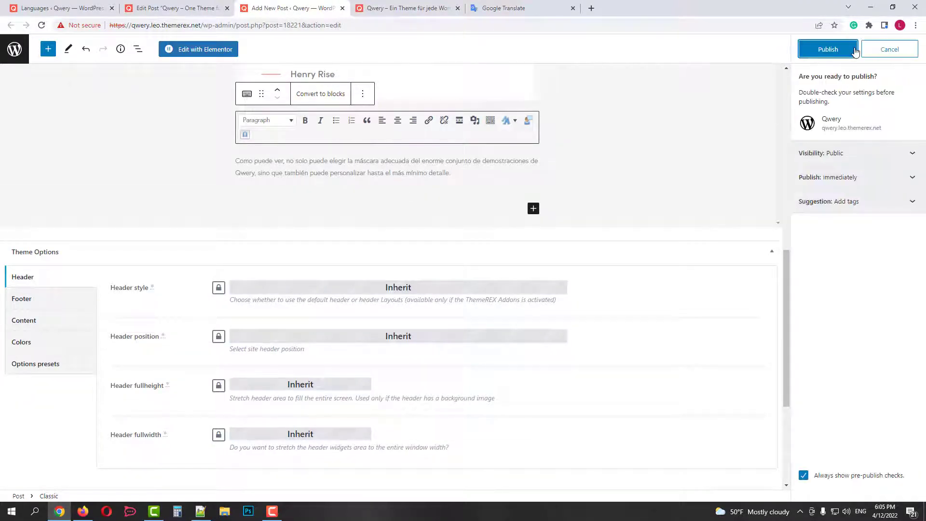
{"action": "left_click", "coordinate": [832, 49]}
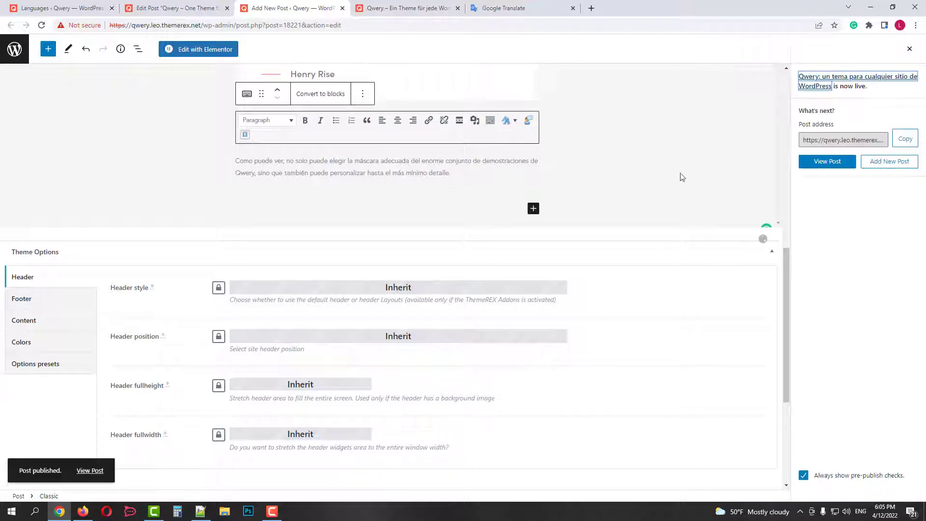
{"action": "left_click", "coordinate": [90, 470]}
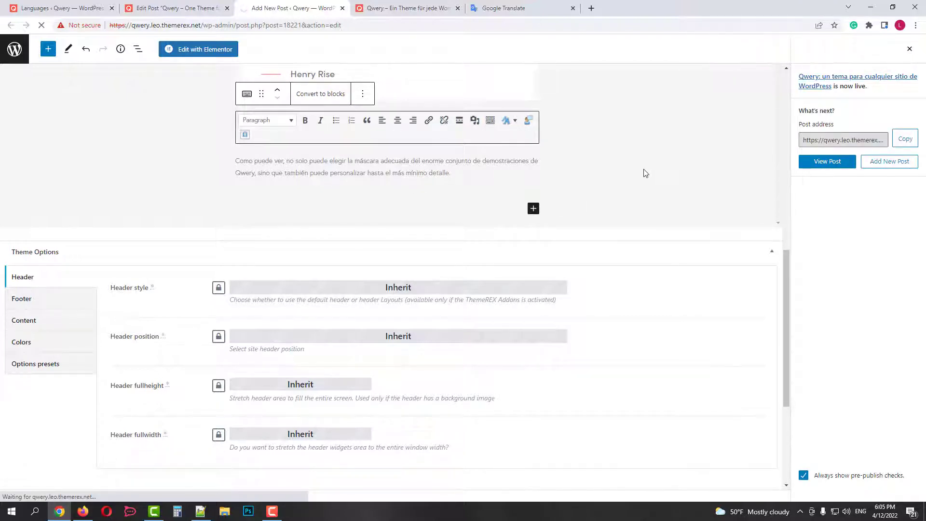
{"action": "scroll", "coordinate": [630, 220], "scroll_direction": "down", "scroll_amount": 12}
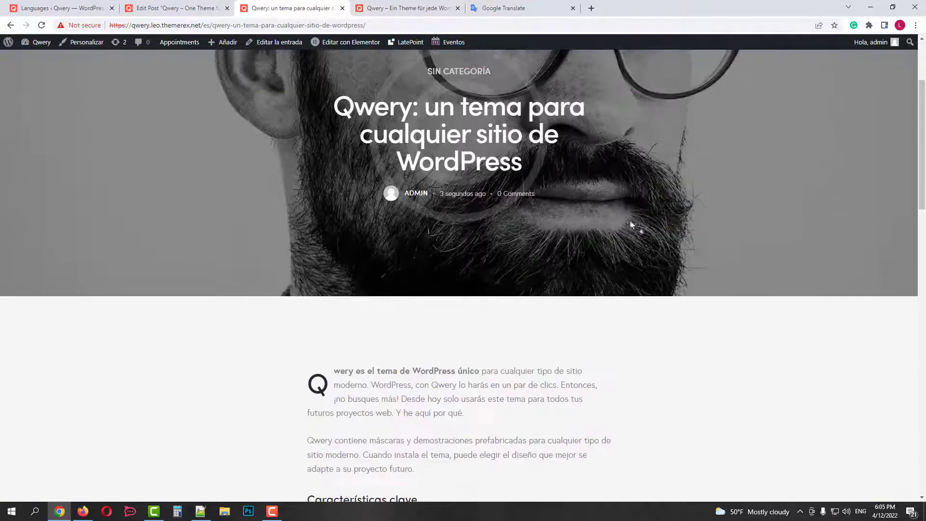
{"action": "scroll", "coordinate": [629, 224], "scroll_direction": "down", "scroll_amount": 4}
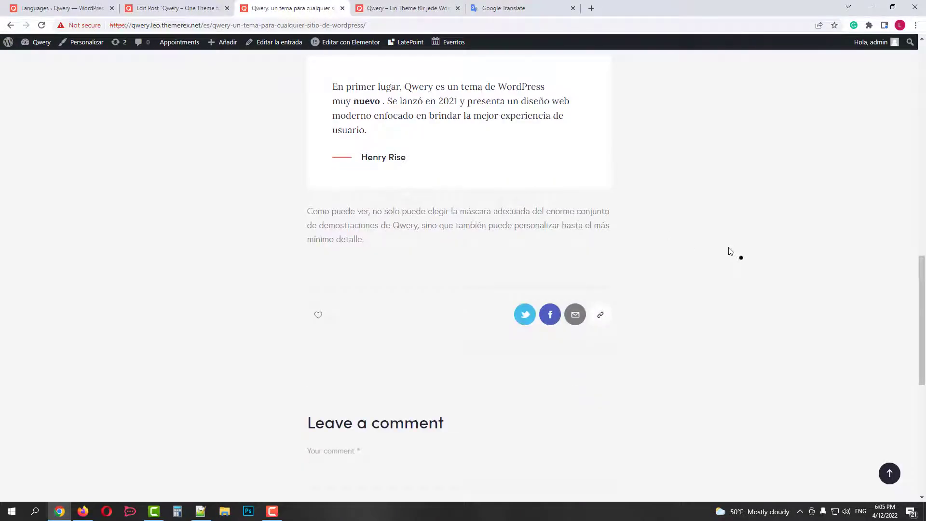
- Switch the live Spanish post to its English version with the site's language switcher and view the page
{"action": "scroll", "coordinate": [728, 250], "scroll_direction": "up", "scroll_amount": 15}
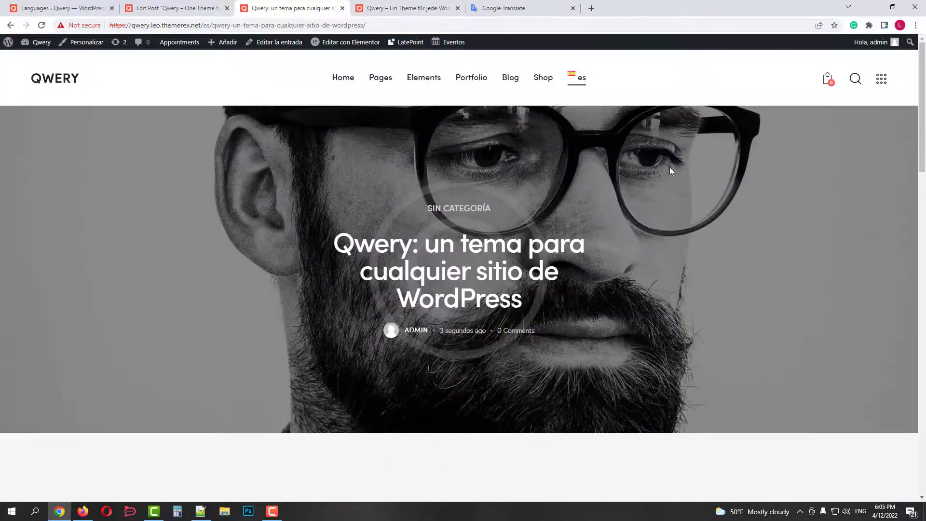
{"action": "mouse_move", "coordinate": [585, 90]}
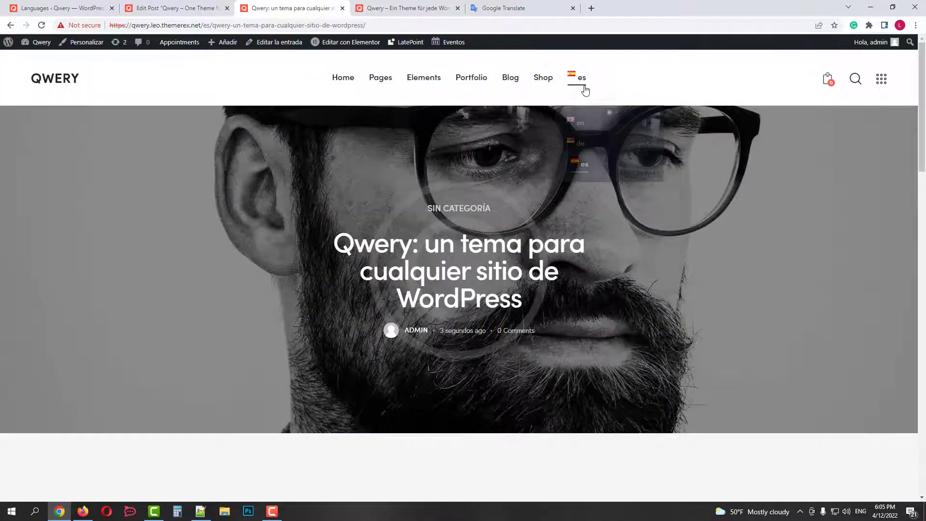
{"action": "left_click", "coordinate": [668, 152]}
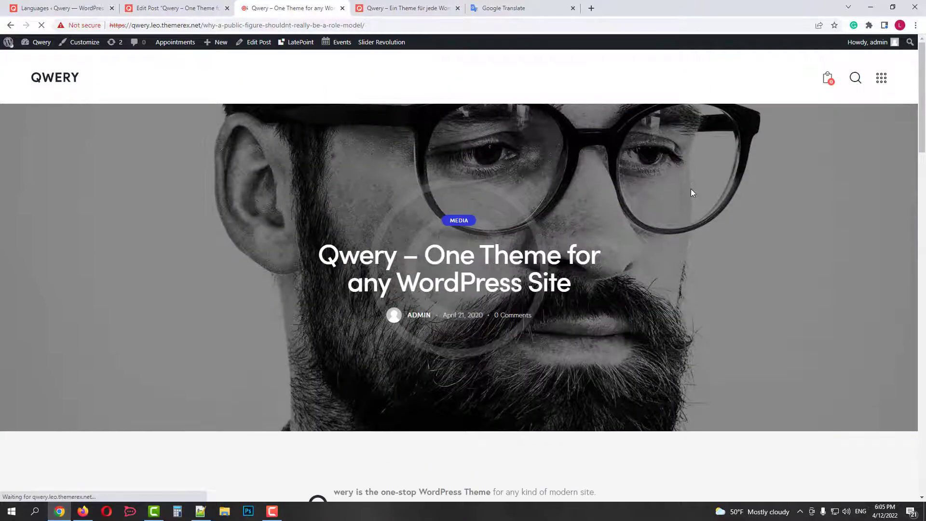
{"action": "scroll", "coordinate": [690, 189], "scroll_direction": "down", "scroll_amount": 5}
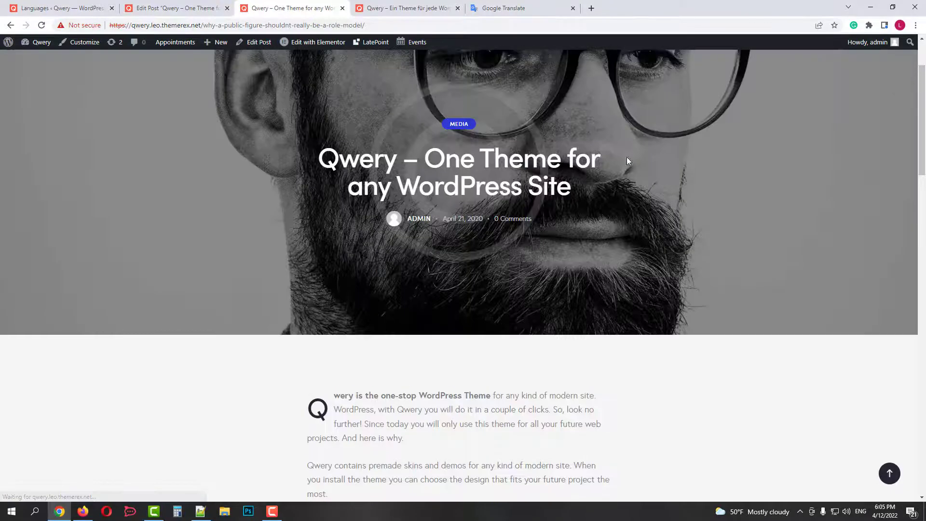
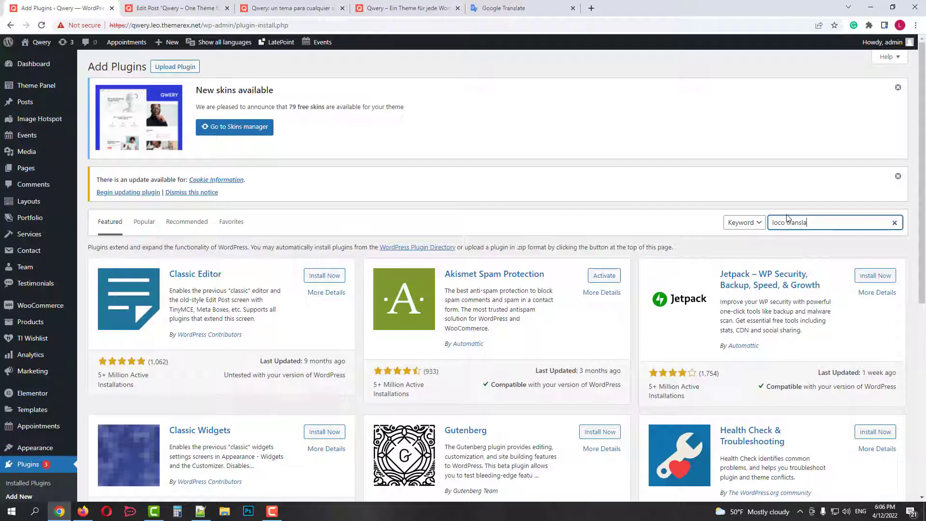
- Search the plugin directory for "loco translate", then install and activate the Loco Translate plugin
{"action": "type", "text": "te"}
{"action": "left_click", "coordinate": [326, 279]}
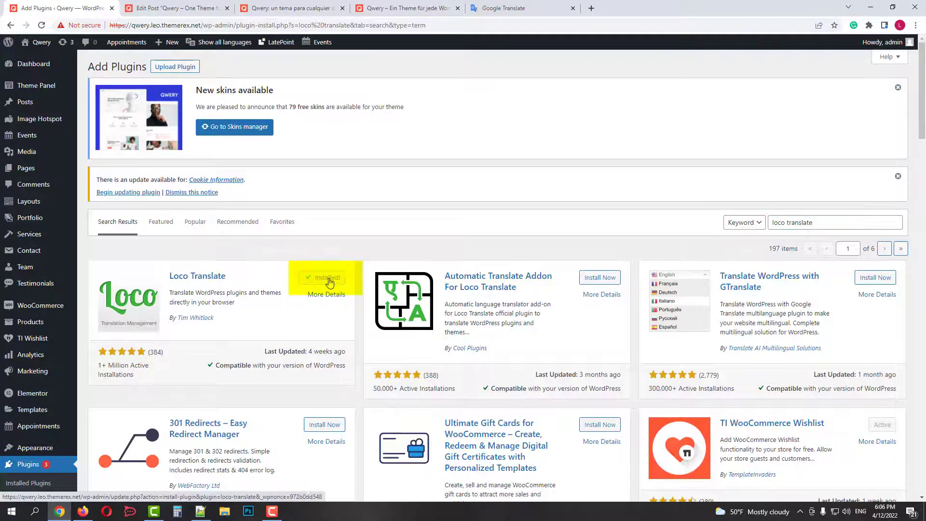
{"action": "left_click", "coordinate": [329, 282]}
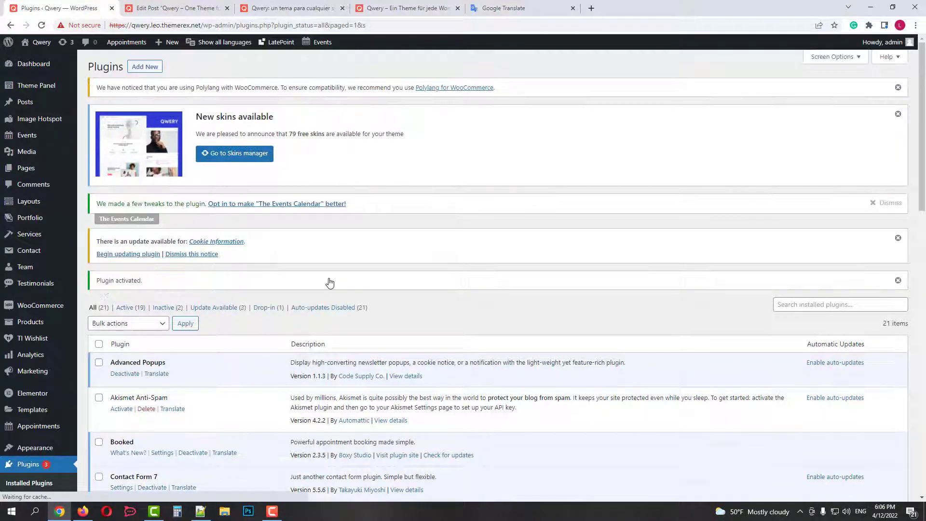
- Open the Qwery theme's translation overview in Loco Translate
{"action": "scroll", "coordinate": [40, 368], "scroll_direction": "down", "scroll_amount": 8}
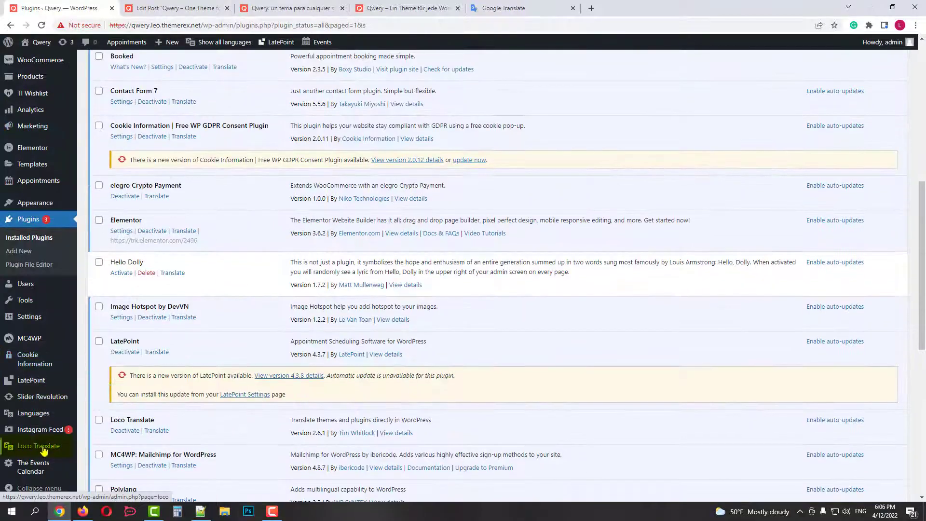
{"action": "mouse_move", "coordinate": [44, 450]}
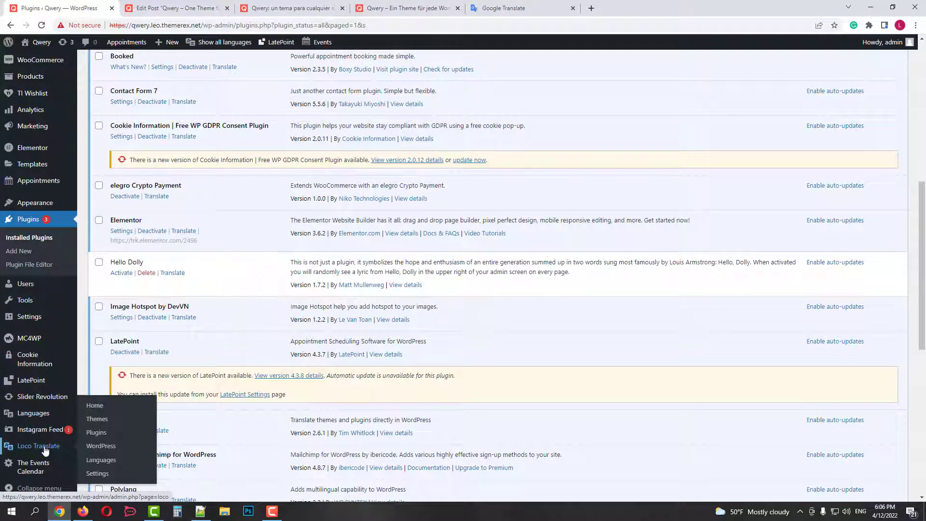
{"action": "left_click", "coordinate": [97, 419]}
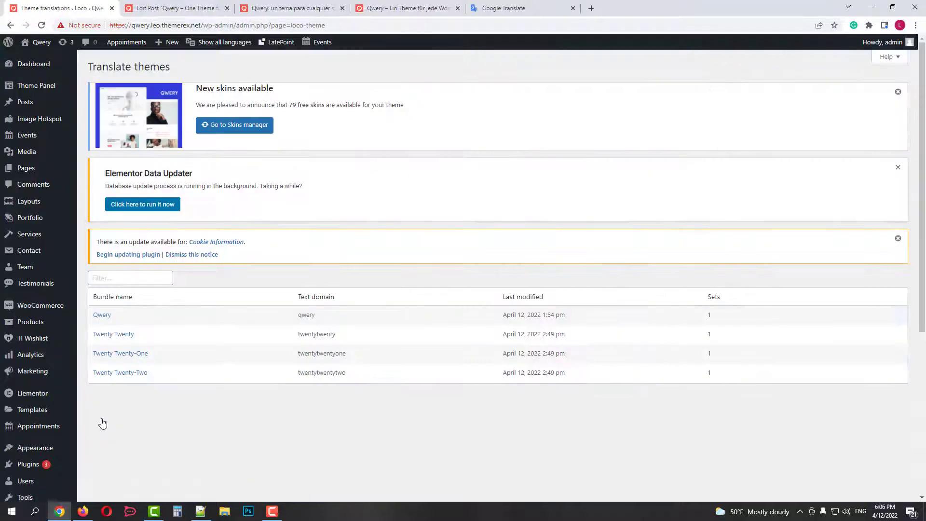
{"action": "left_click", "coordinate": [105, 318]}
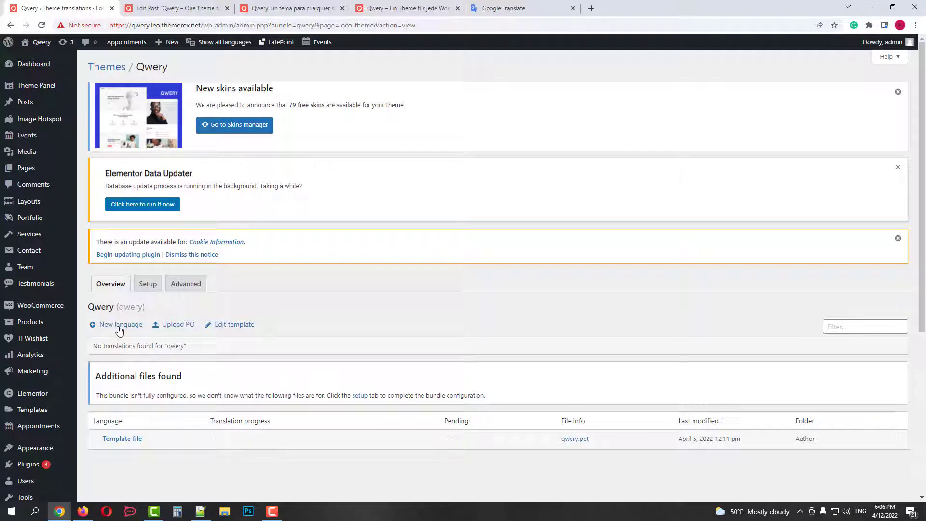
- Create a new English (United States) translation for the Qwery theme, keeping the Author file location
{"action": "left_click", "coordinate": [119, 329]}
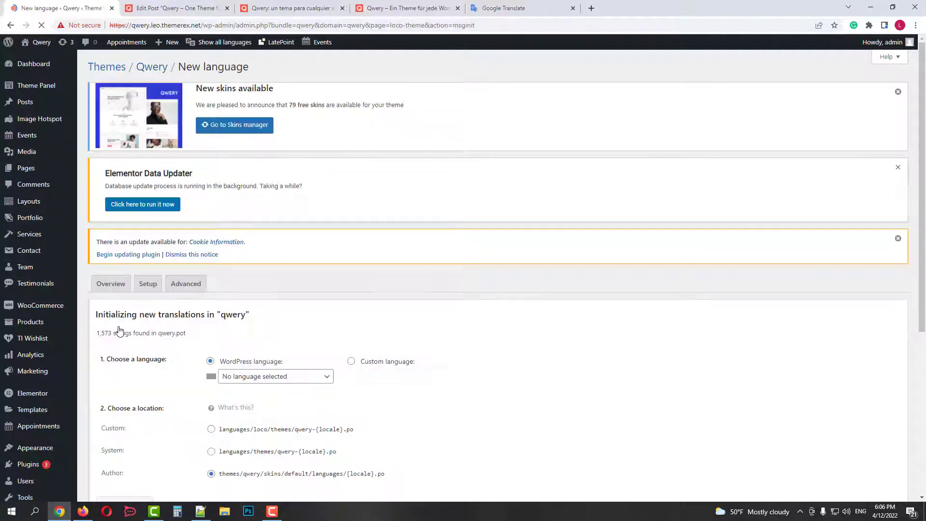
{"action": "left_click", "coordinate": [279, 379]}
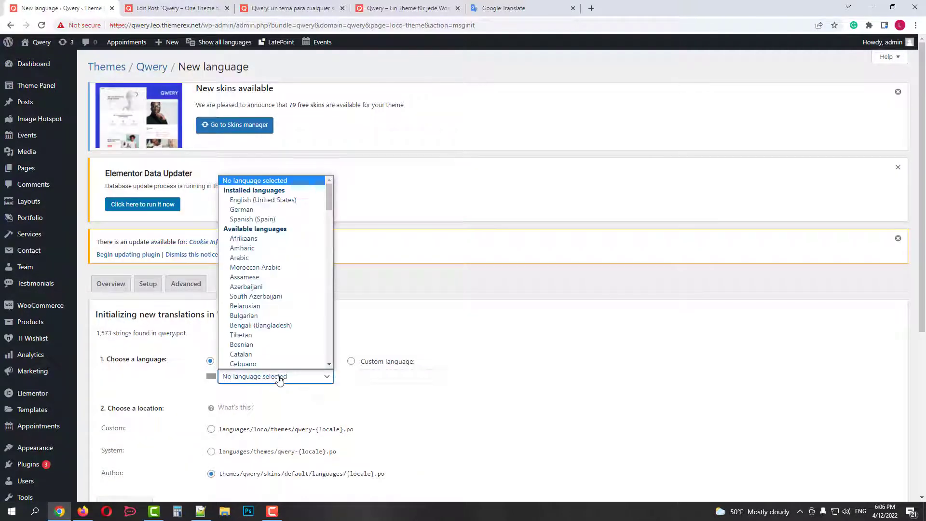
{"action": "left_click", "coordinate": [263, 199]}
{"action": "scroll", "coordinate": [182, 430], "scroll_direction": "down", "scroll_amount": 3}
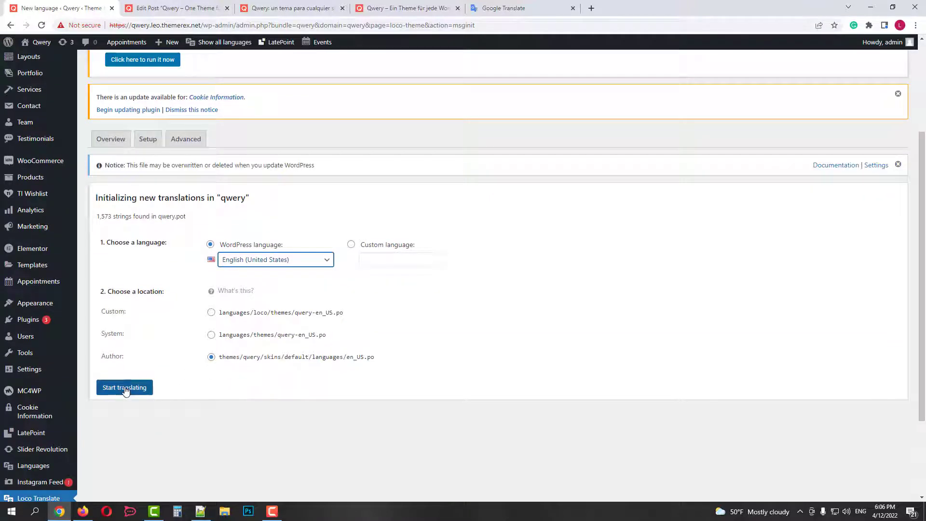
{"action": "left_click", "coordinate": [125, 389]}
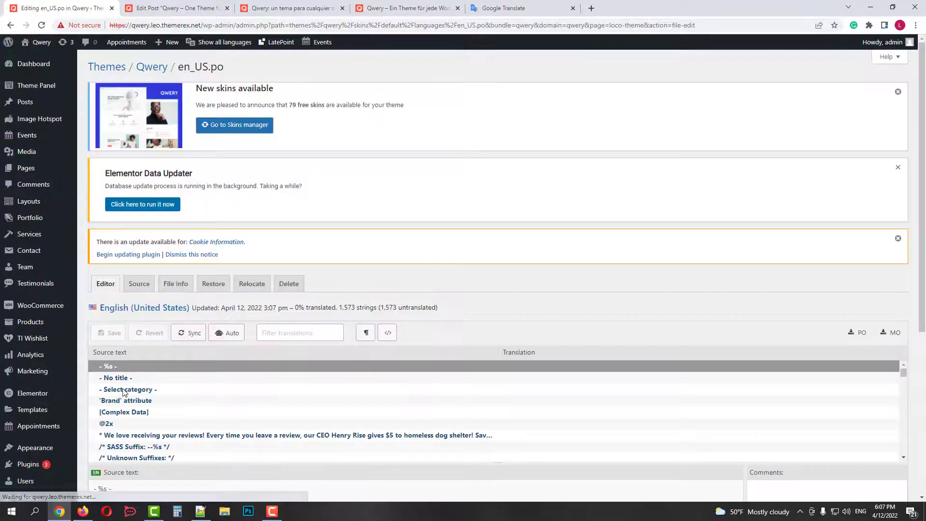
- Return to the Qwery theme's translation overview and create a new German translation, keeping the Author file location
{"action": "scroll", "coordinate": [207, 274], "scroll_direction": "down", "scroll_amount": 1}
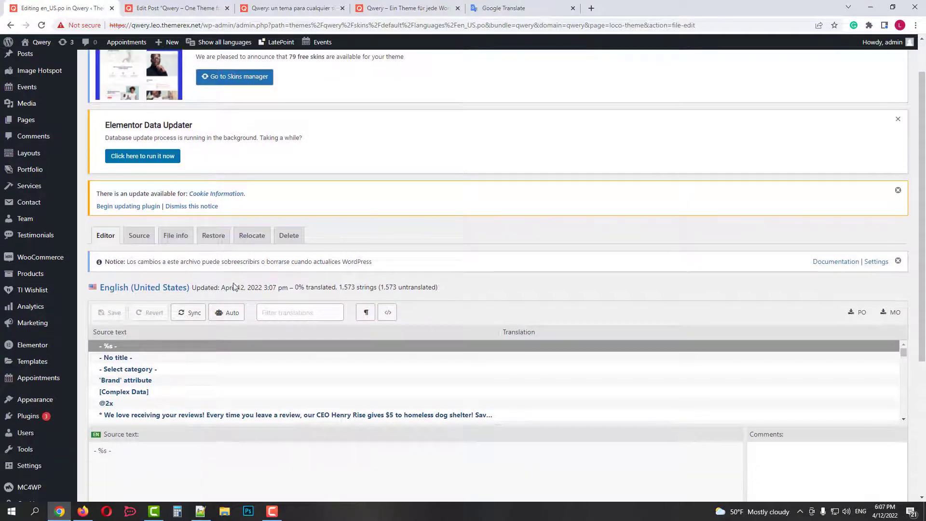
{"action": "scroll", "coordinate": [262, 301], "scroll_direction": "down", "scroll_amount": 2}
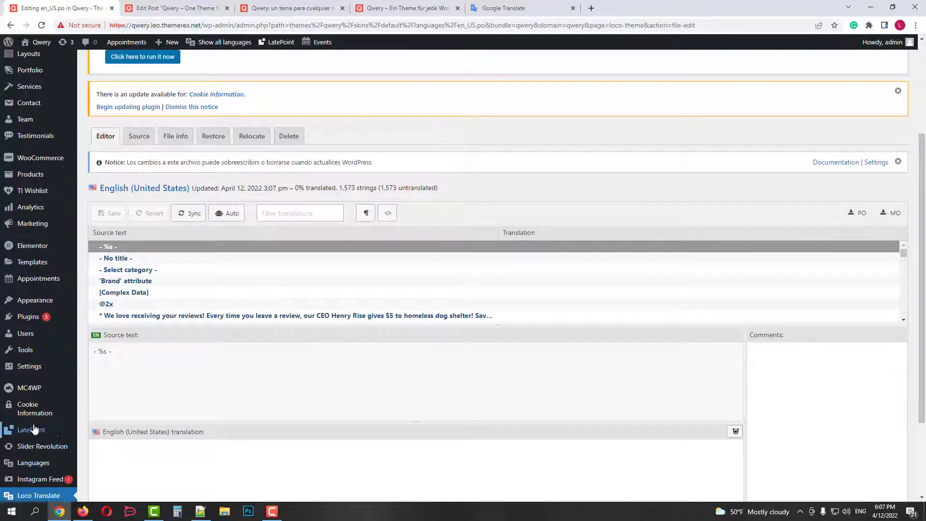
{"action": "scroll", "coordinate": [36, 427], "scroll_direction": "down", "scroll_amount": 2}
{"action": "left_click", "coordinate": [34, 415]}
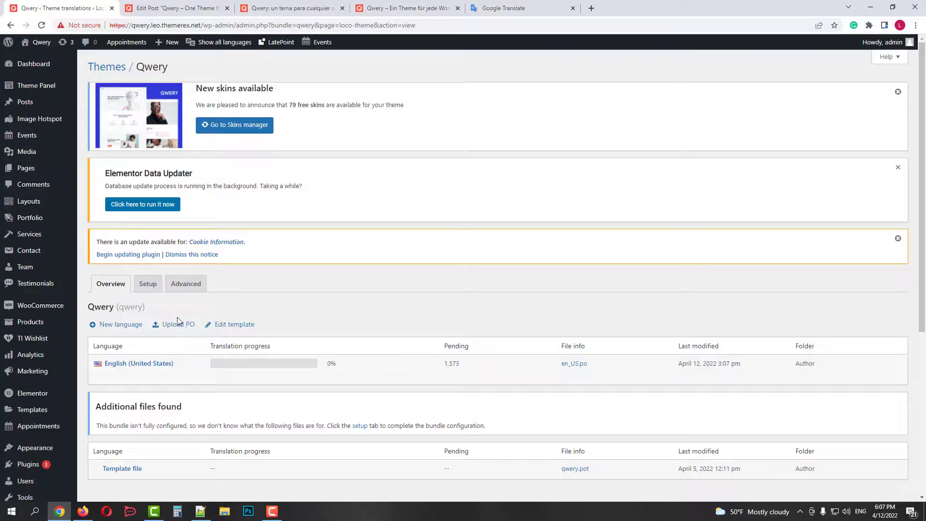
{"action": "left_click", "coordinate": [127, 326]}
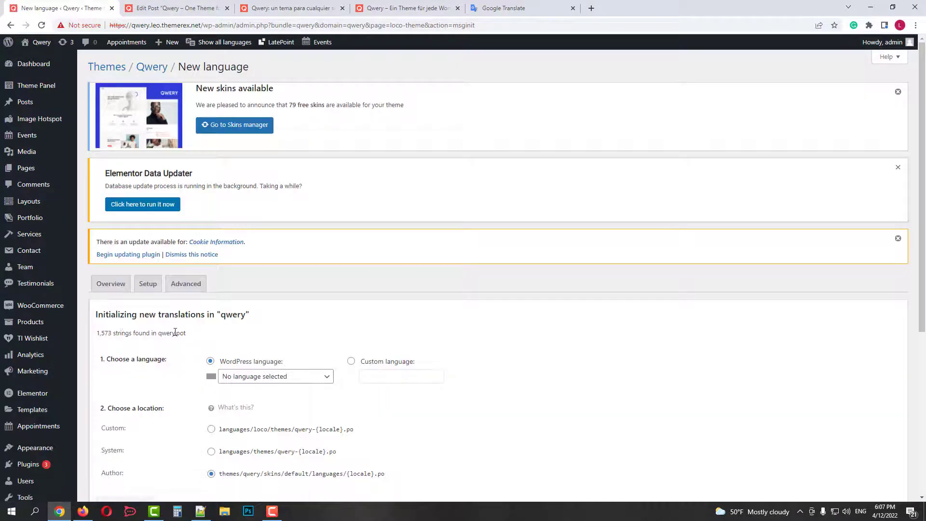
{"action": "left_click", "coordinate": [250, 378]}
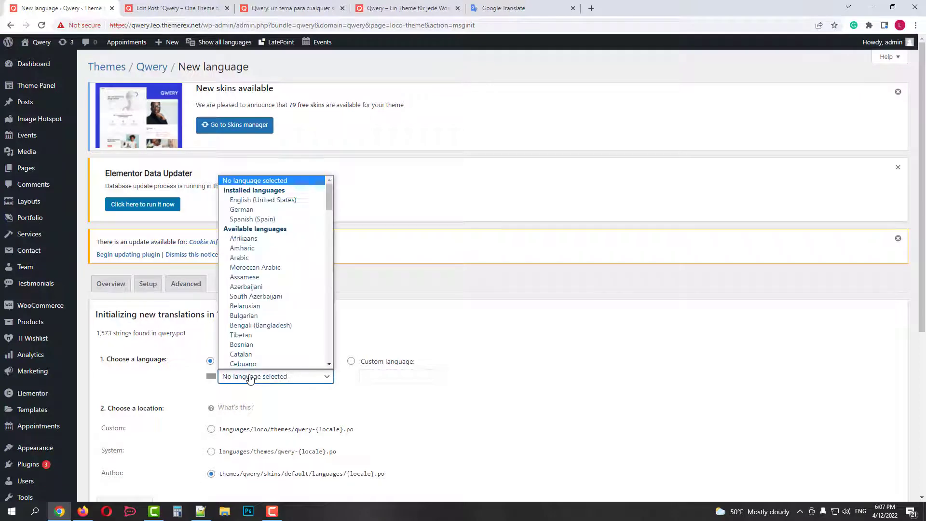
{"action": "left_click", "coordinate": [255, 209]}
{"action": "scroll", "coordinate": [231, 251], "scroll_direction": "down", "scroll_amount": 4}
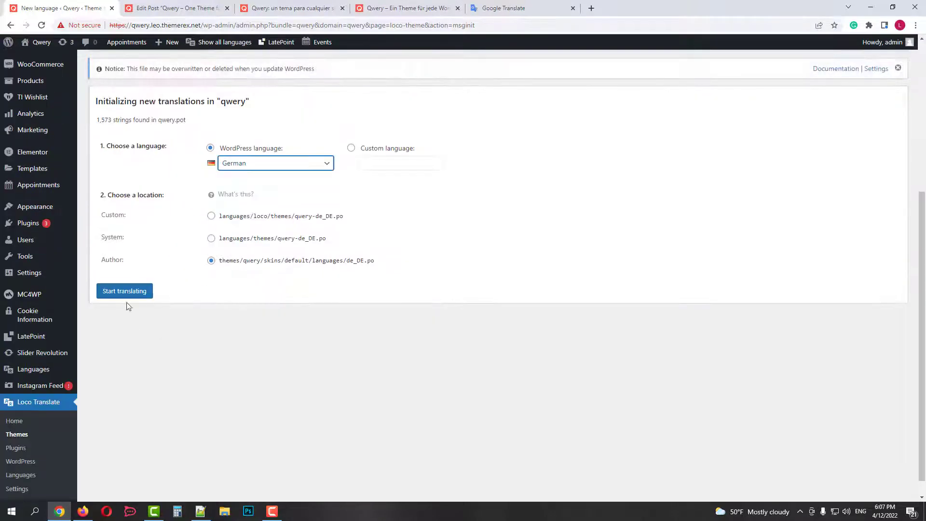
{"action": "left_click", "coordinate": [125, 293]}
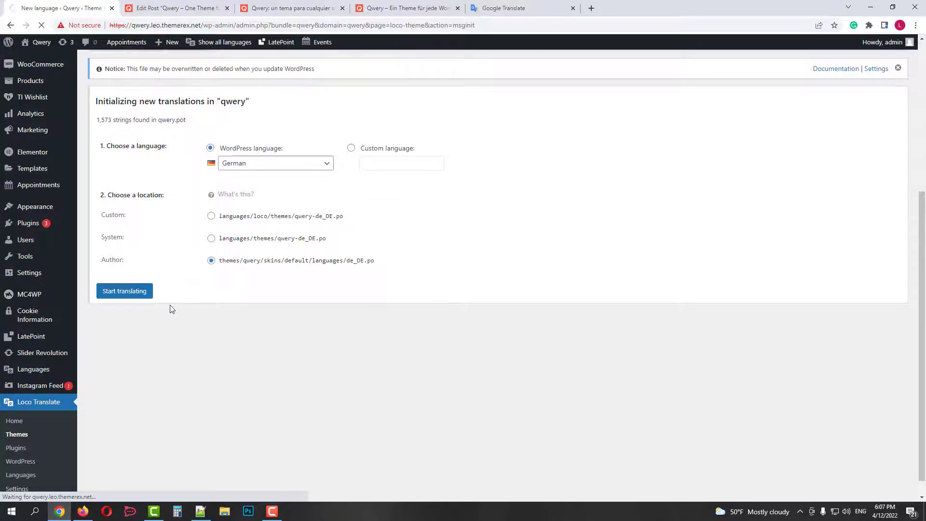
- Reopen the Qwery theme's translation overview and create a new Spanish (Spain) translation, keeping the Author file location
{"action": "scroll", "coordinate": [53, 458], "scroll_direction": "down", "scroll_amount": 3}
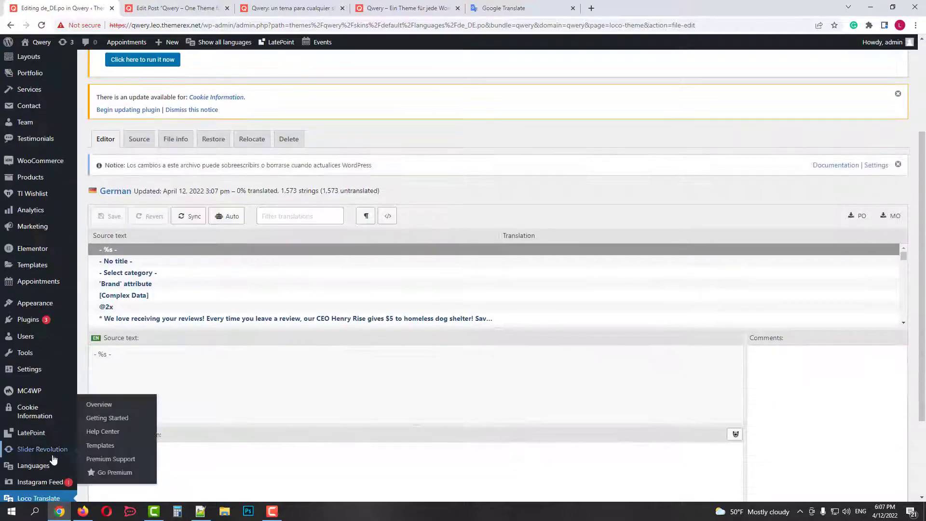
{"action": "scroll", "coordinate": [53, 458], "scroll_direction": "down", "scroll_amount": 2}
{"action": "left_click", "coordinate": [17, 434]}
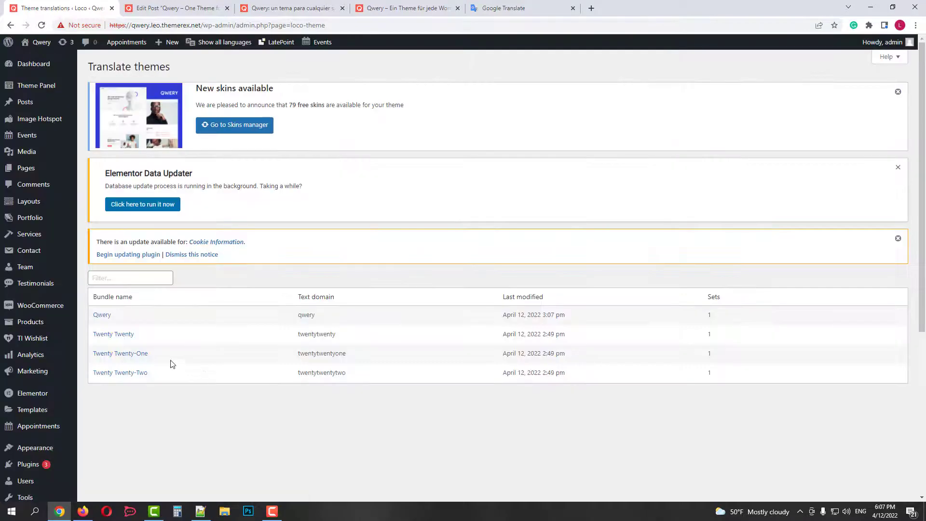
{"action": "left_click", "coordinate": [102, 315]}
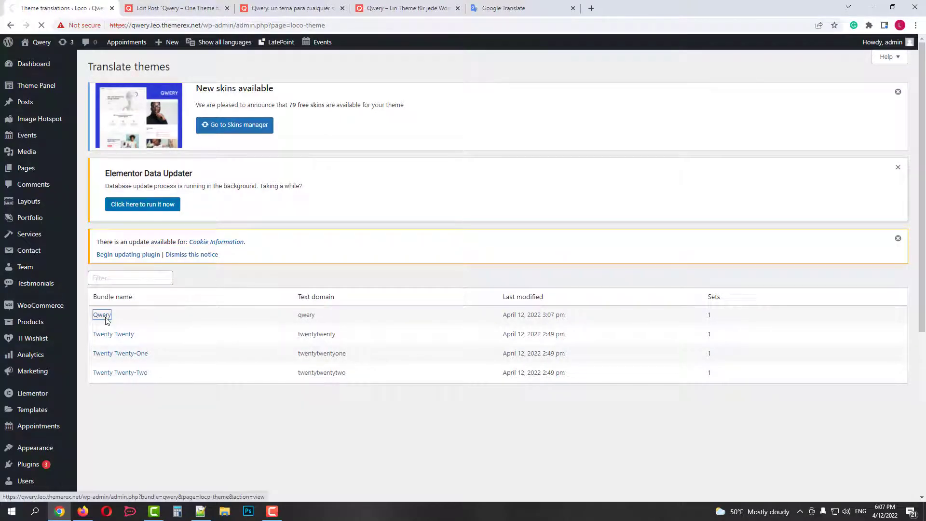
{"action": "scroll", "coordinate": [124, 323], "scroll_direction": "down", "scroll_amount": 2}
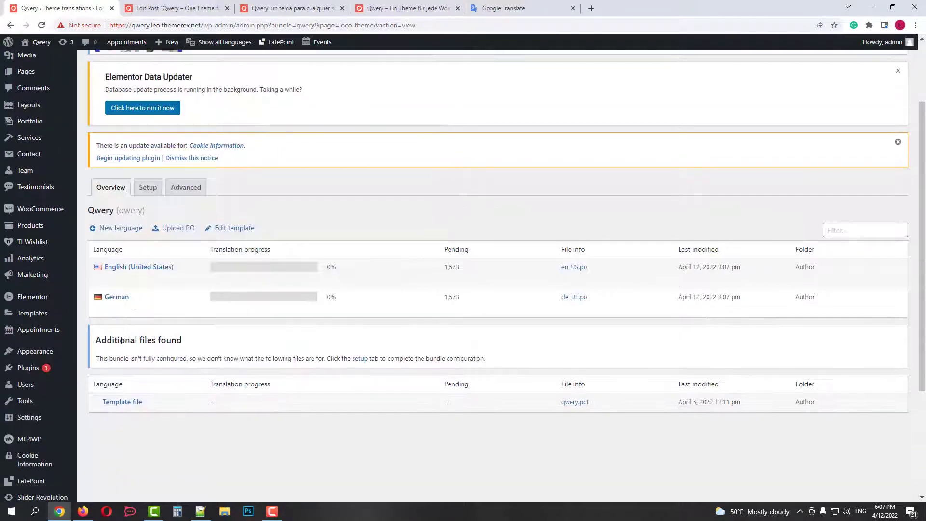
{"action": "left_click", "coordinate": [126, 228]}
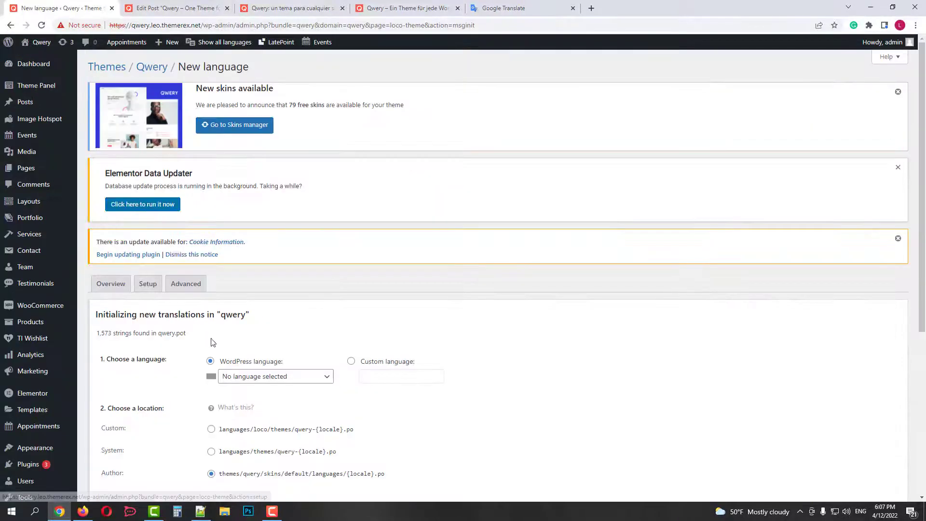
{"action": "left_click", "coordinate": [255, 380]}
{"action": "left_click", "coordinate": [262, 221]}
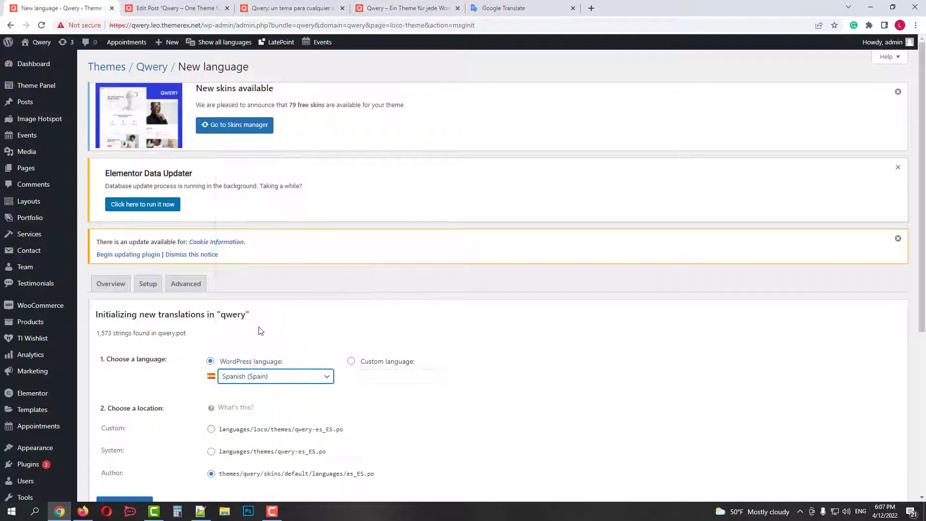
{"action": "scroll", "coordinate": [135, 278], "scroll_direction": "down", "scroll_amount": 5}
{"action": "left_click", "coordinate": [135, 275]}
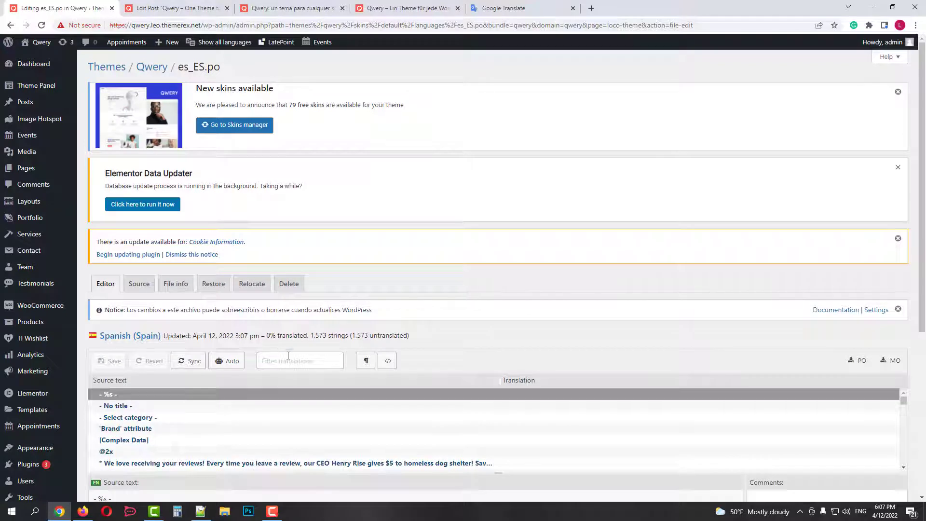
- Filter the Spanish strings by "leave a co", translate "Leave a comment" as "Deja un comentario" and save the file
{"action": "left_click", "coordinate": [288, 356]}
{"action": "type", "text": "leave"}
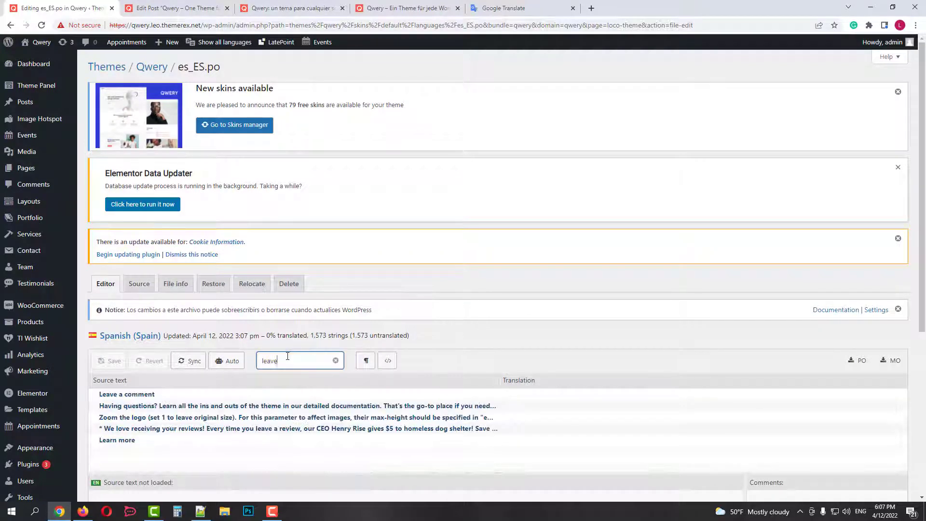
{"action": "type", "text": " a co"}
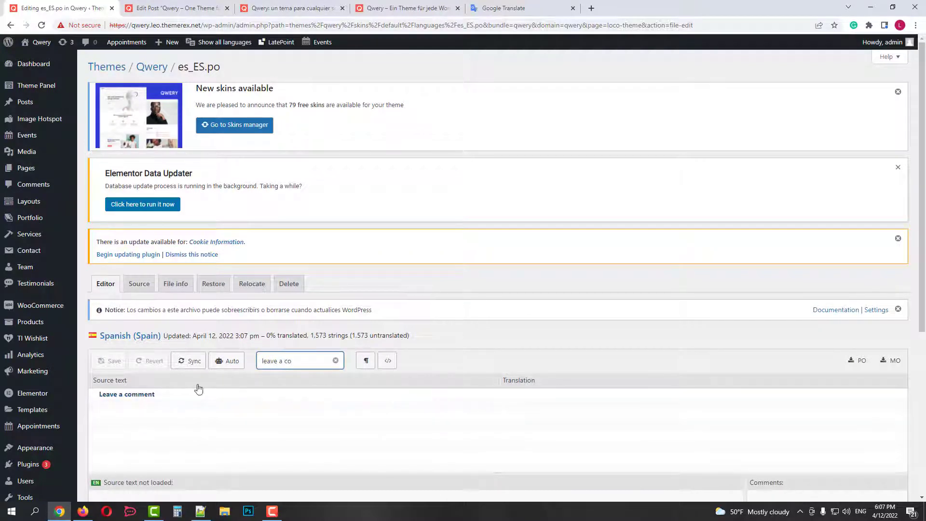
{"action": "left_click", "coordinate": [140, 394]}
{"action": "scroll", "coordinate": [169, 393], "scroll_direction": "down", "scroll_amount": 4}
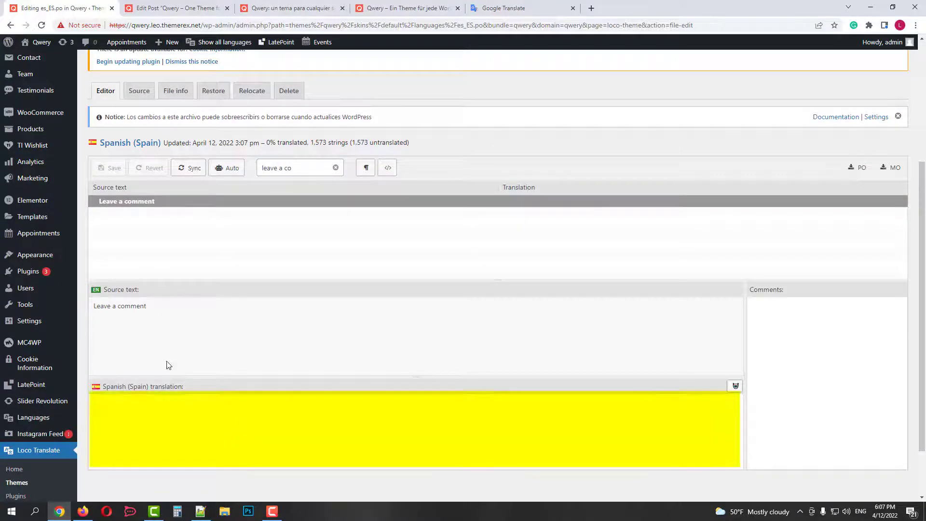
{"action": "type", "text": "Deja un comentario"}
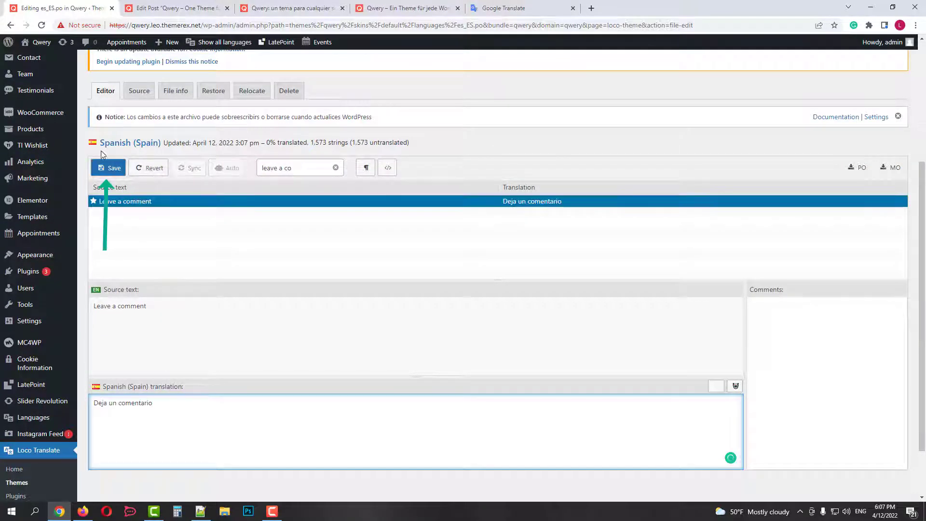
{"action": "left_click", "coordinate": [106, 166]}
- Filter the Spanish strings by "your co", translate "Your comment" as "Tu comentario" and save the file
{"action": "mouse_move", "coordinate": [59, 189]}
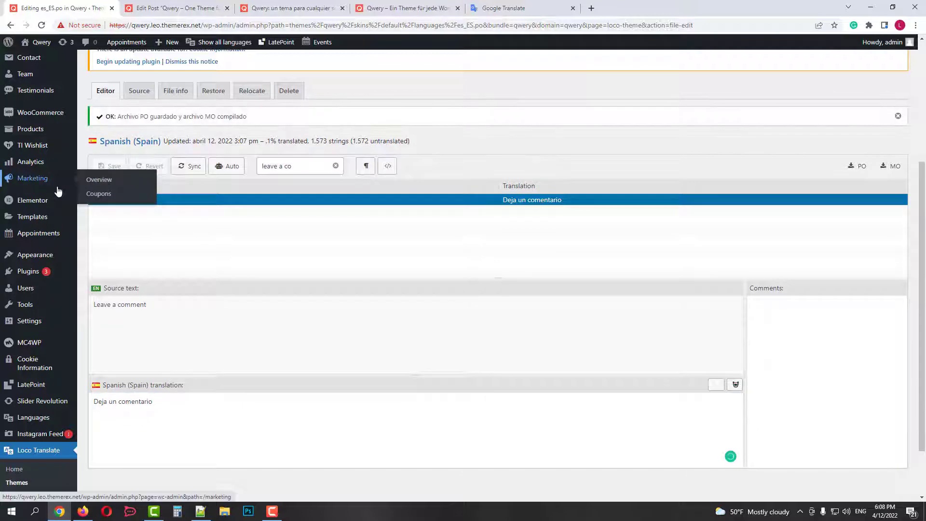
{"action": "left_click_drag", "start_coordinate": [293, 165], "coordinate": [258, 166]}
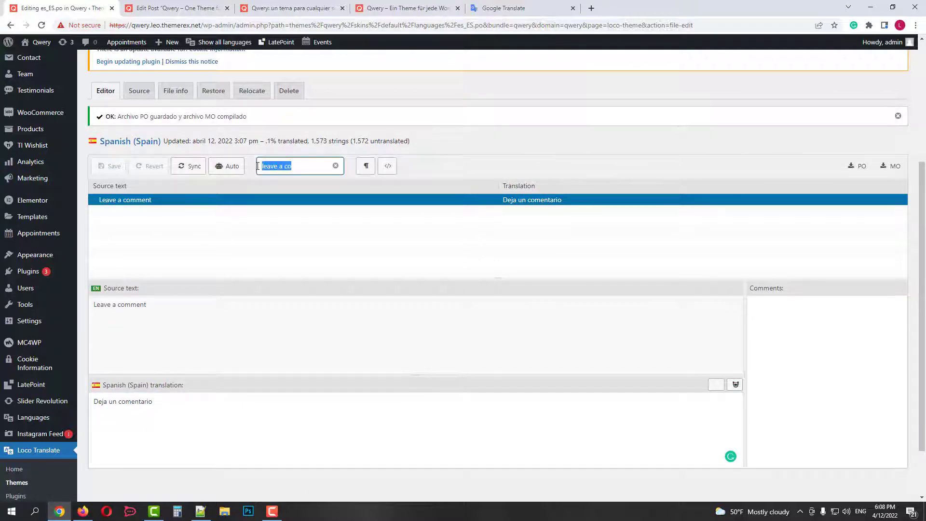
{"action": "type", "text": "your co"}
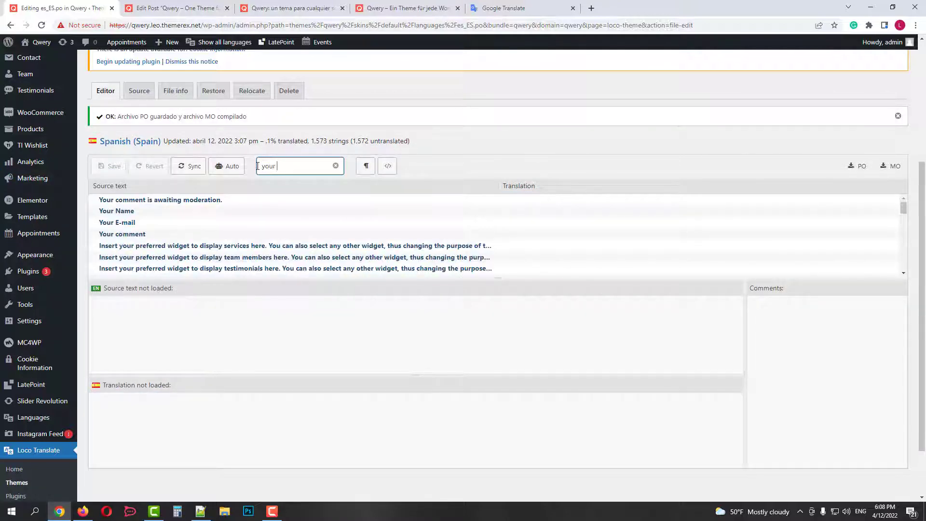
{"action": "left_click", "coordinate": [150, 184]}
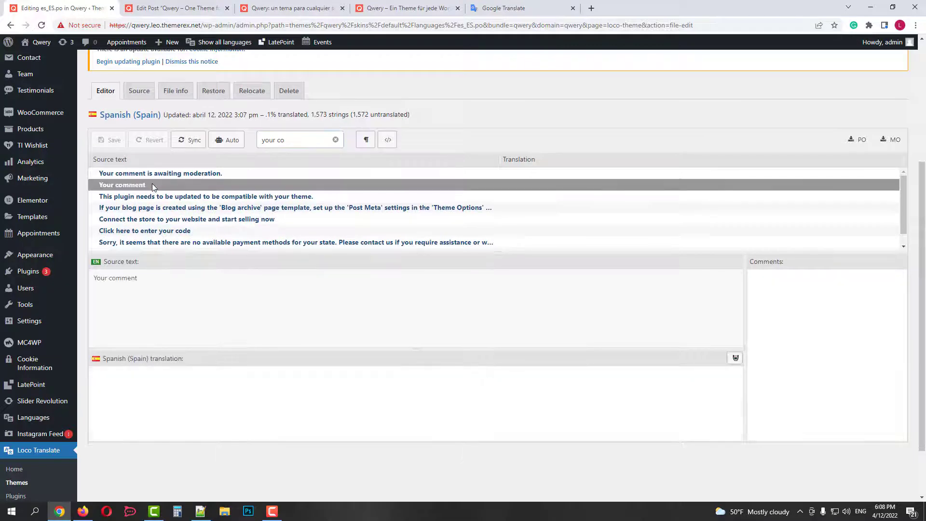
{"action": "left_click", "coordinate": [264, 422]}
{"action": "type", "text": "Tu comentario"}
{"action": "key", "text": "ctrl+s"}
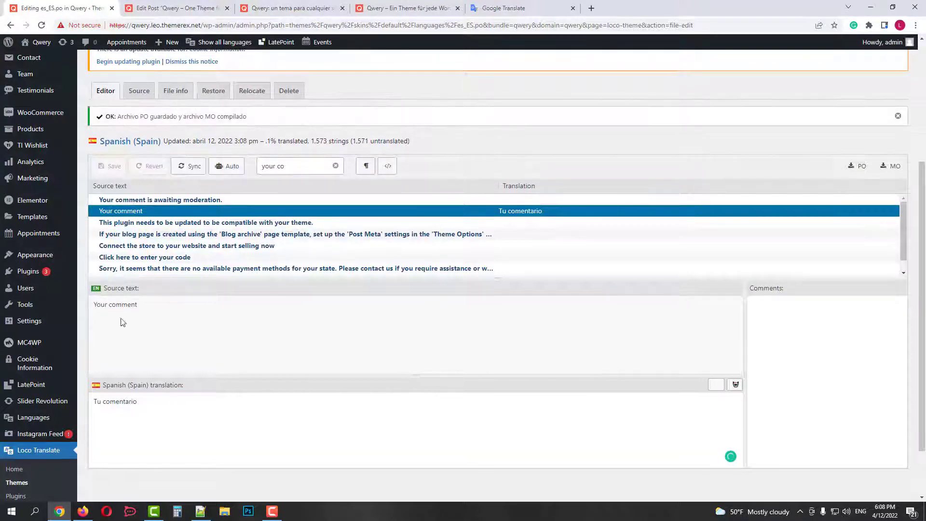
- Open the Qwery theme's German translation, filter it by "leave a", translate "Leave a comment" as "Hinterlasse einen Kommentar" and save
{"action": "left_click", "coordinate": [12, 482]}
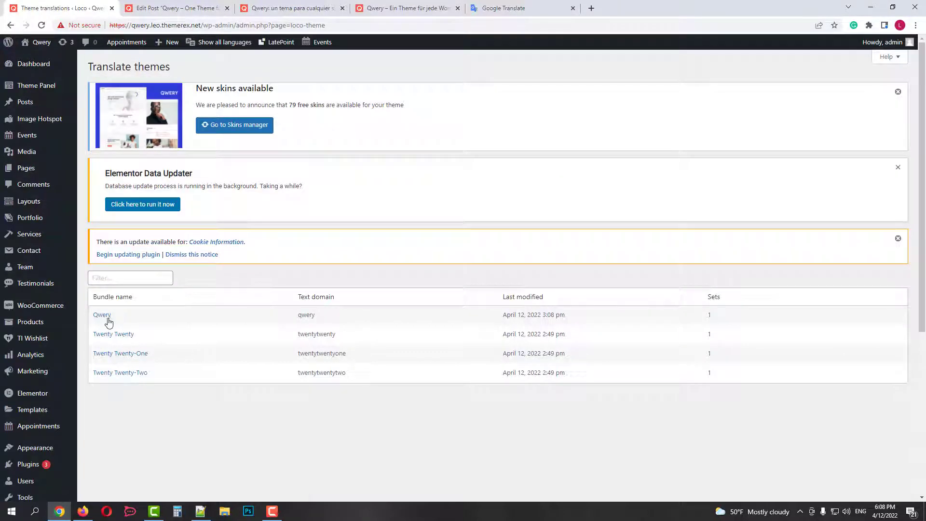
{"action": "left_click", "coordinate": [102, 316]}
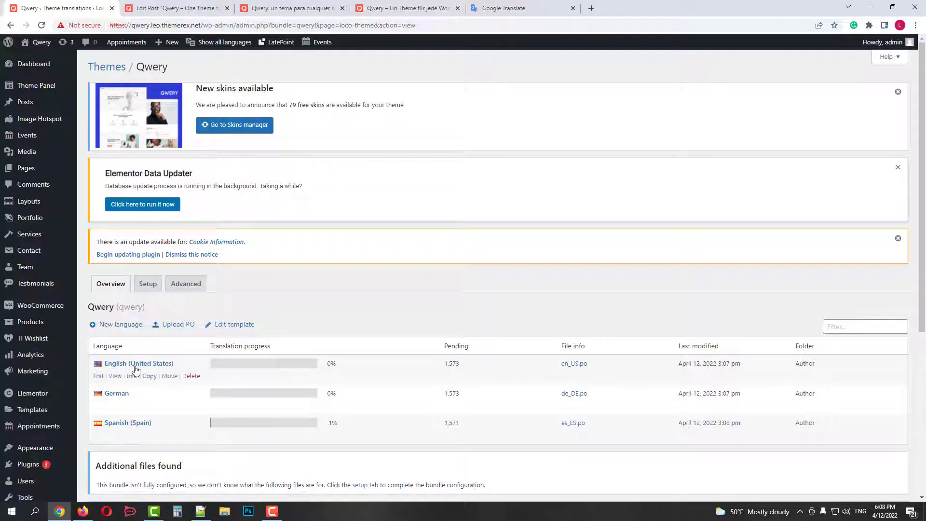
{"action": "left_click", "coordinate": [98, 406]}
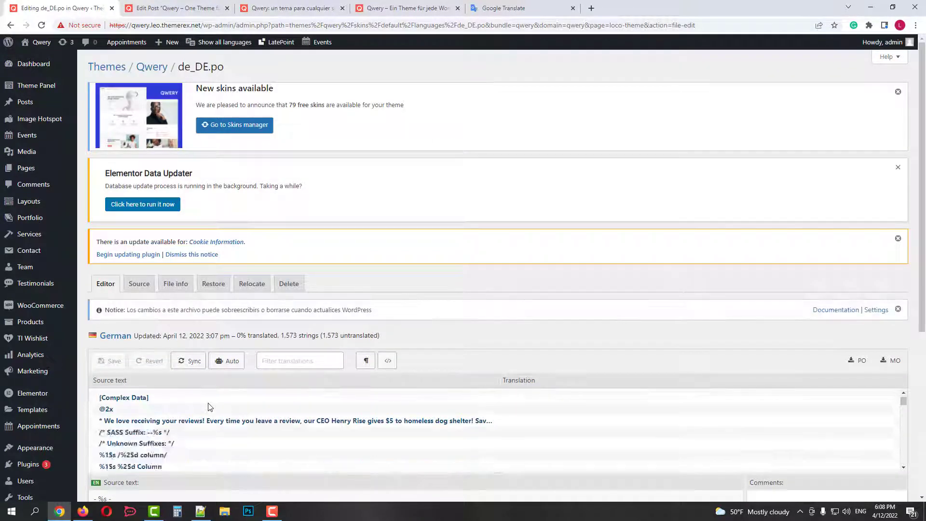
{"action": "left_click", "coordinate": [289, 362]}
{"action": "type", "text": "leave a"}
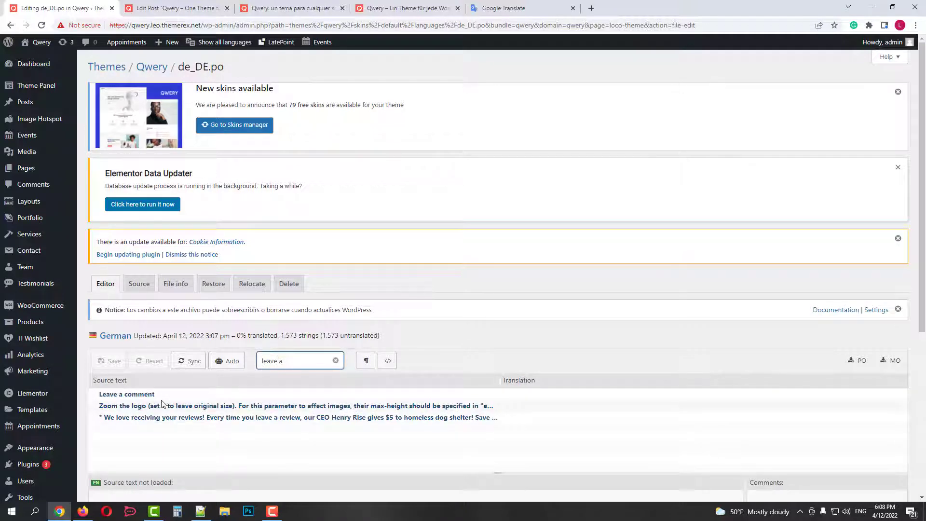
{"action": "left_click", "coordinate": [161, 393]}
{"action": "scroll", "coordinate": [161, 392], "scroll_direction": "down", "scroll_amount": 5}
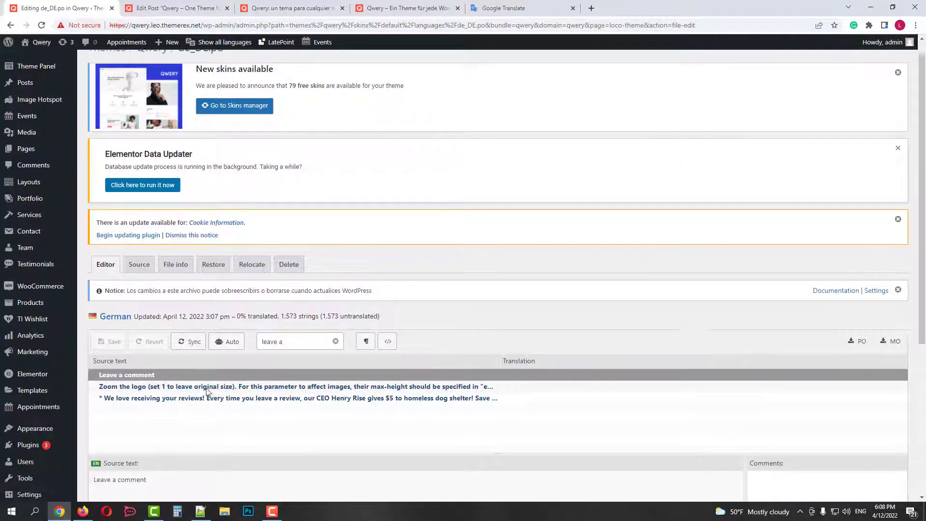
{"action": "type", "text": "Hinterlasse einen Kommentar"}
{"action": "left_click", "coordinate": [108, 99]}
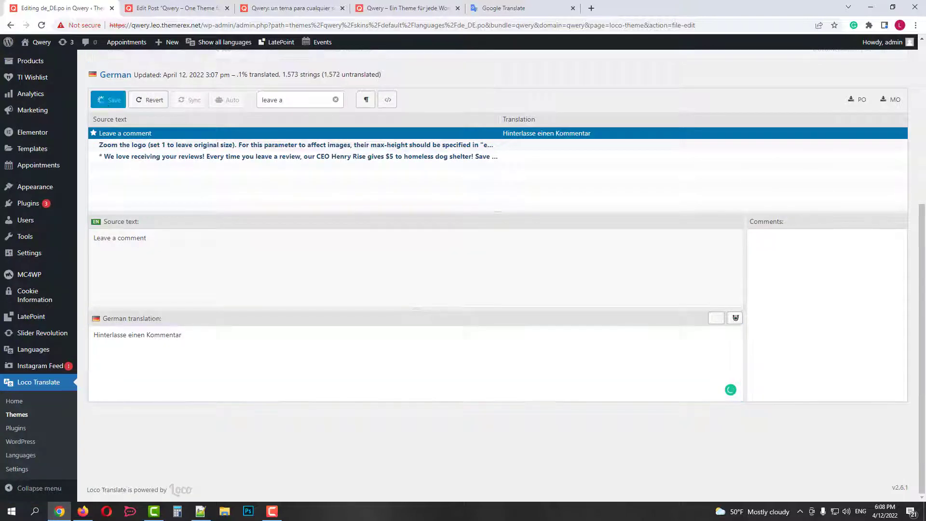
- Filter the German strings by "your co", translate "Your comment" as "Dein Kommentar" and save the file
{"action": "left_click_drag", "start_coordinate": [293, 104], "coordinate": [256, 103]}
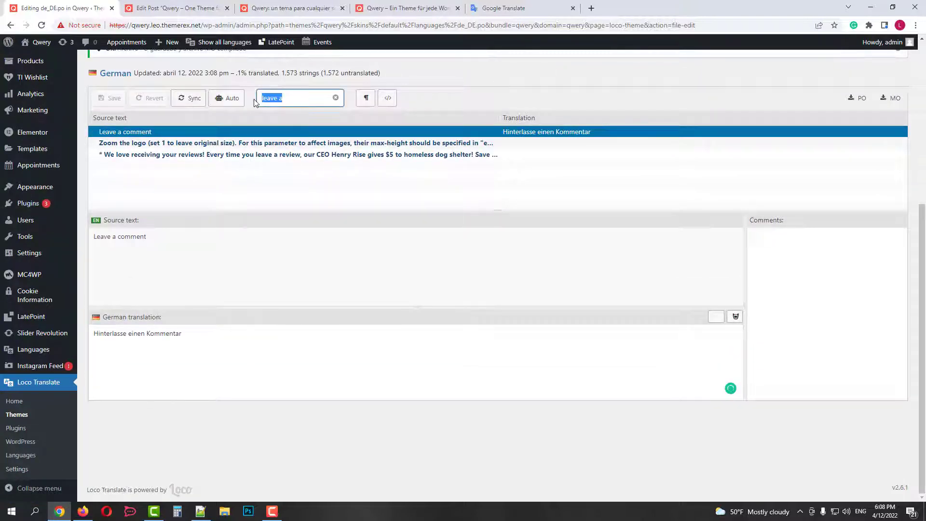
{"action": "type", "text": "your co"}
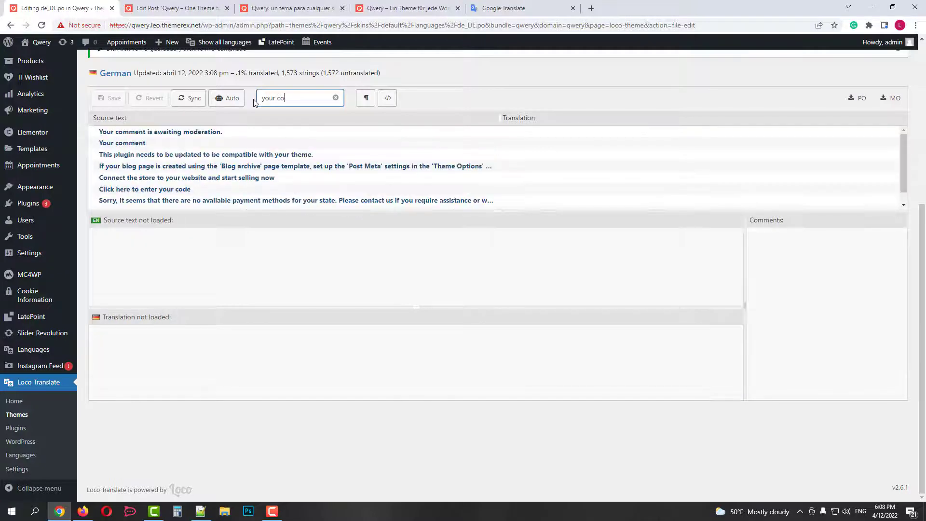
{"action": "left_click", "coordinate": [144, 144]}
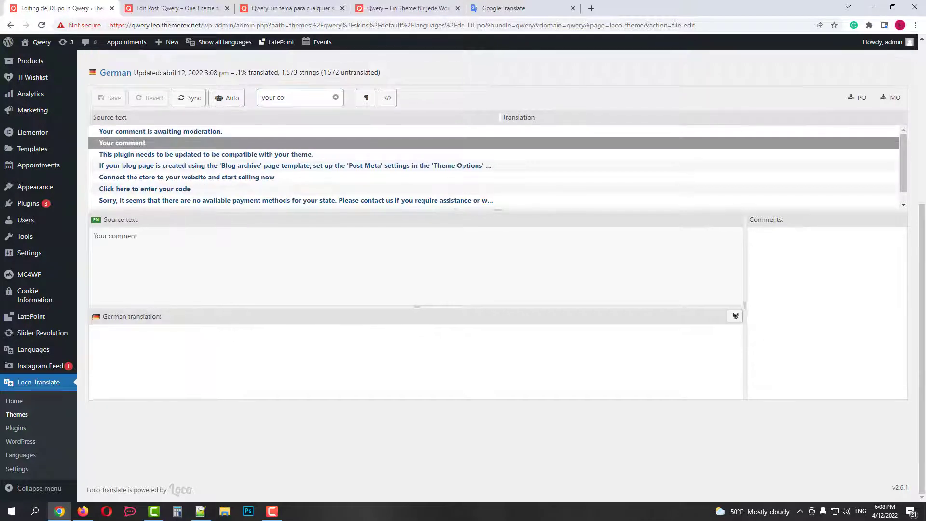
{"action": "scroll", "coordinate": [202, 333], "scroll_direction": "down", "scroll_amount": 1}
{"action": "left_click", "coordinate": [203, 330]}
{"action": "type", "text": "Dein Kommentar"}
{"action": "left_click", "coordinate": [106, 73]}
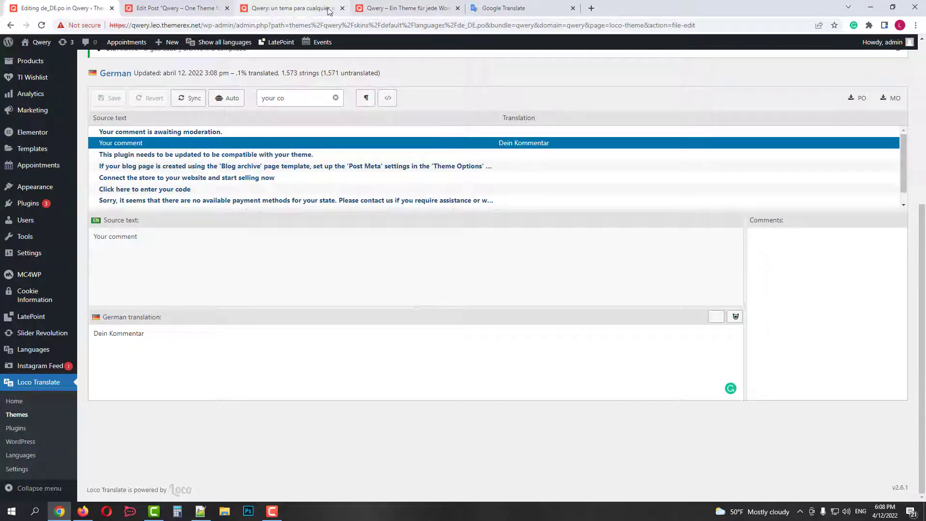
- Reload the German version of the Qwery post on the site and check the comment form's heading, field label and button
{"action": "left_click", "coordinate": [407, 8]}
{"action": "scroll", "coordinate": [615, 176], "scroll_direction": "up", "scroll_amount": 15}
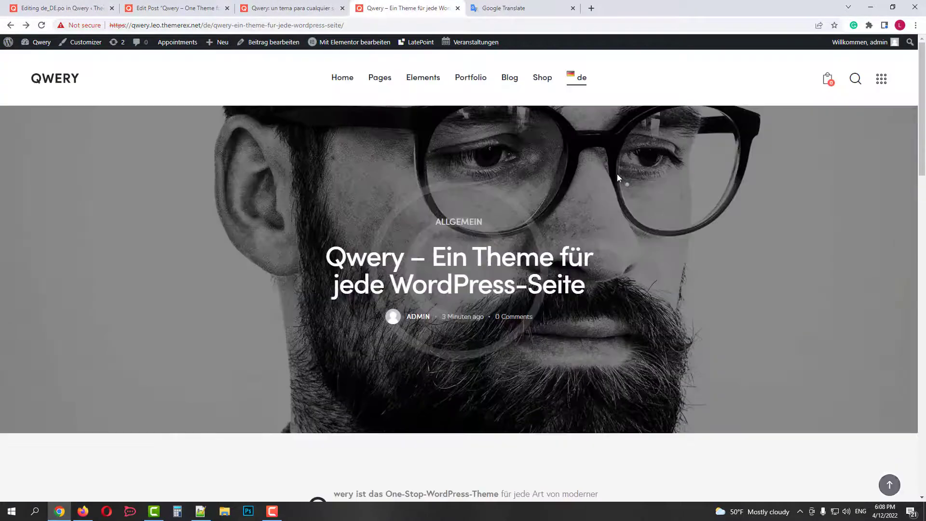
{"action": "key", "text": "F5"}
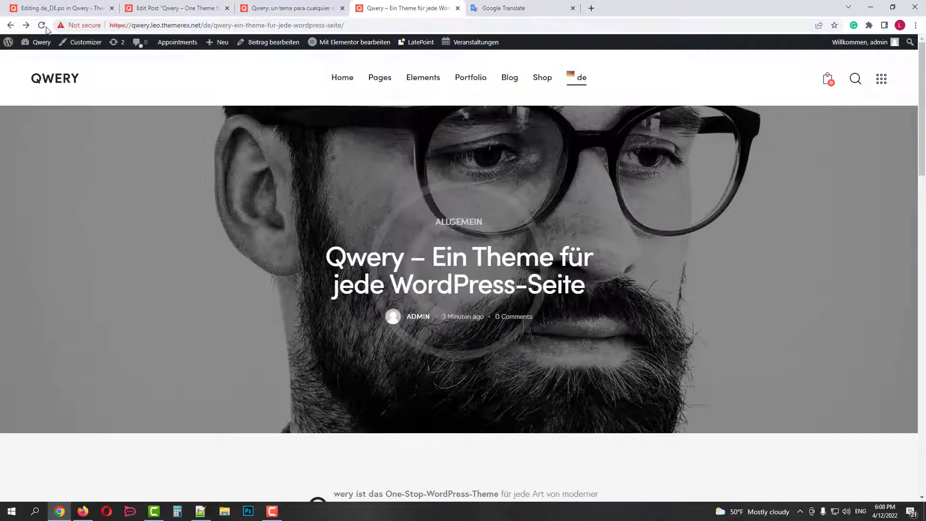
{"action": "scroll", "coordinate": [611, 245], "scroll_direction": "down", "scroll_amount": 5}
{"action": "scroll", "coordinate": [613, 260], "scroll_direction": "down", "scroll_amount": 8}
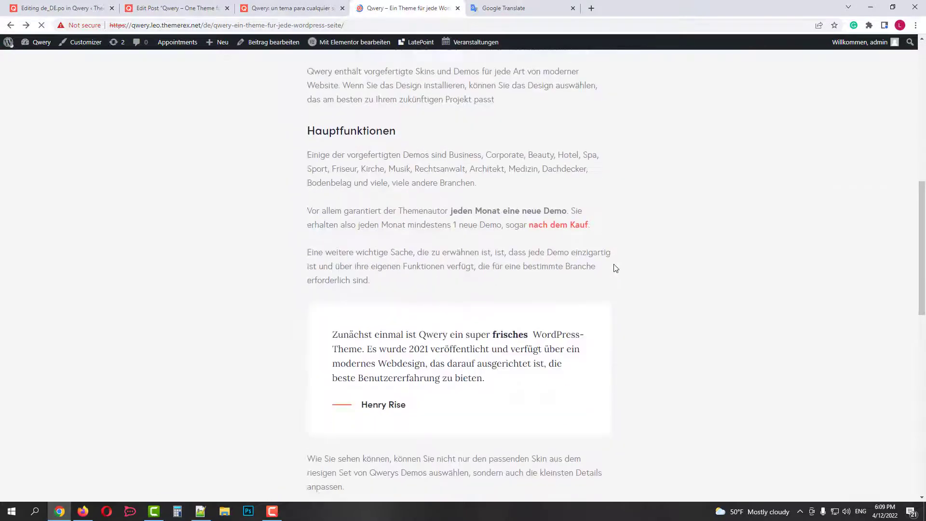
{"action": "scroll", "coordinate": [616, 268], "scroll_direction": "down", "scroll_amount": 5}
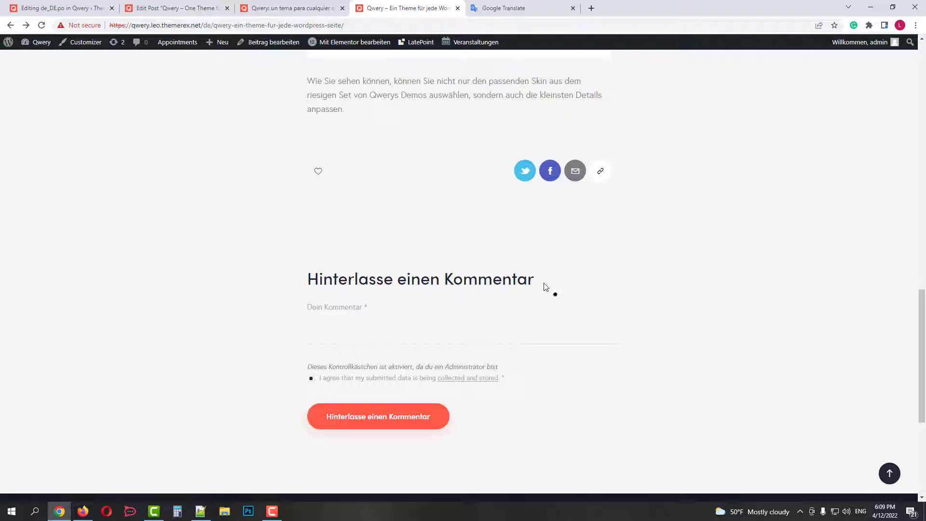
{"action": "scroll", "coordinate": [694, 279], "scroll_direction": "up", "scroll_amount": 15}
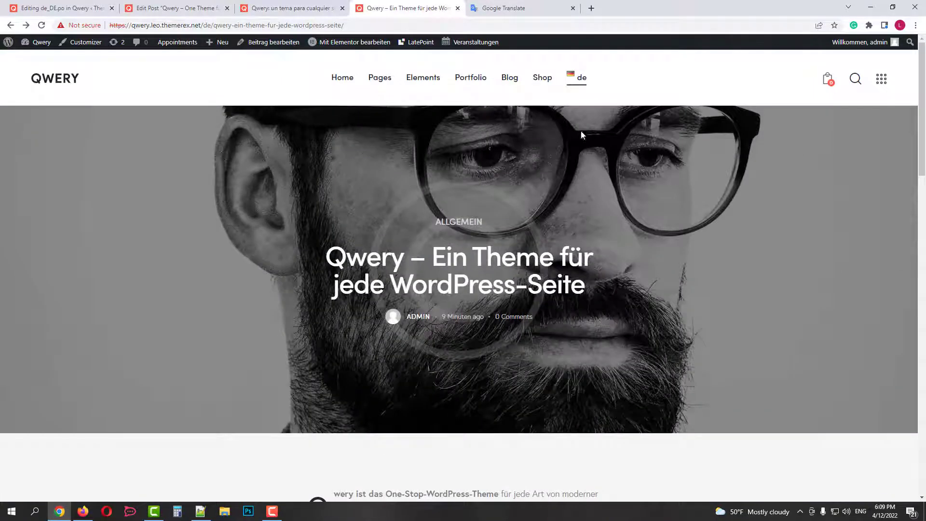
- Switch the post to its Spanish version with the site's language switcher and check the comment form's texts
{"action": "mouse_move", "coordinate": [581, 86]}
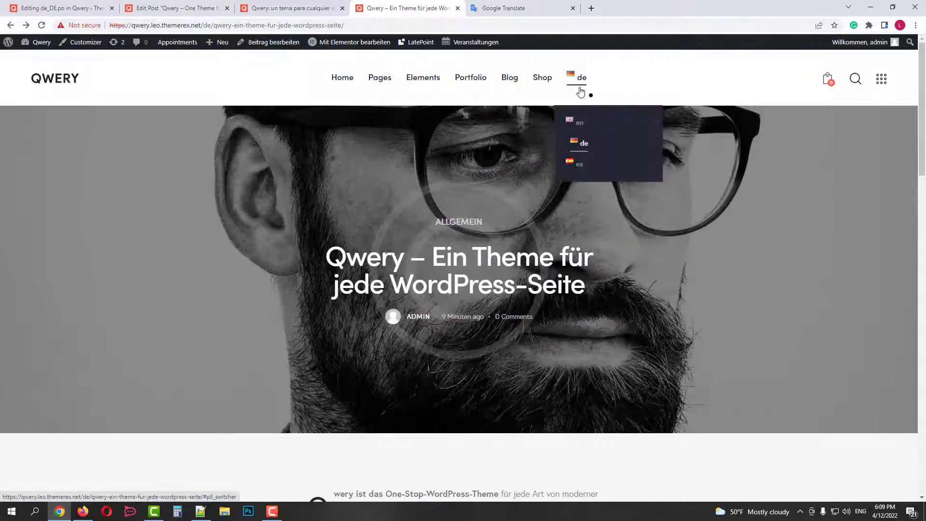
{"action": "left_click", "coordinate": [582, 166]}
{"action": "scroll", "coordinate": [680, 250], "scroll_direction": "down", "scroll_amount": 10}
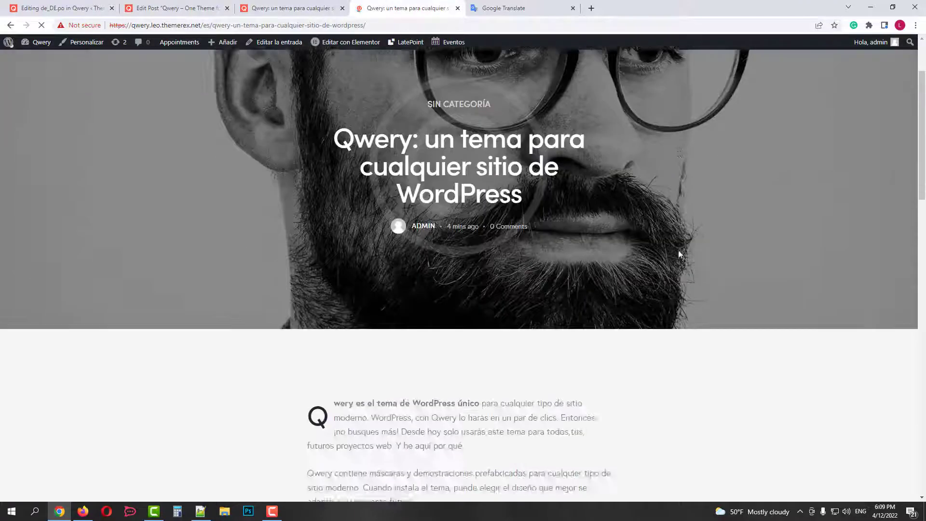
{"action": "scroll", "coordinate": [678, 249], "scroll_direction": "down", "scroll_amount": 9}
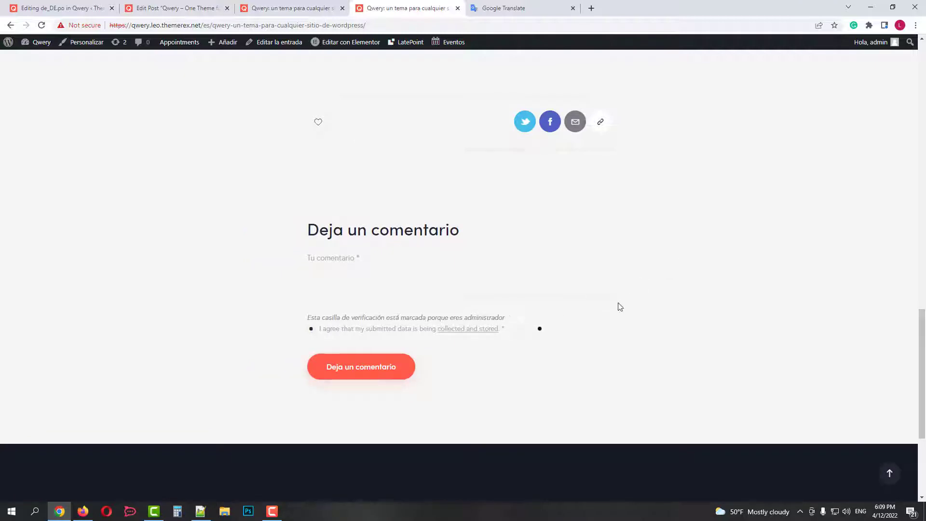
{"action": "scroll", "coordinate": [726, 293], "scroll_direction": "up", "scroll_amount": 15}
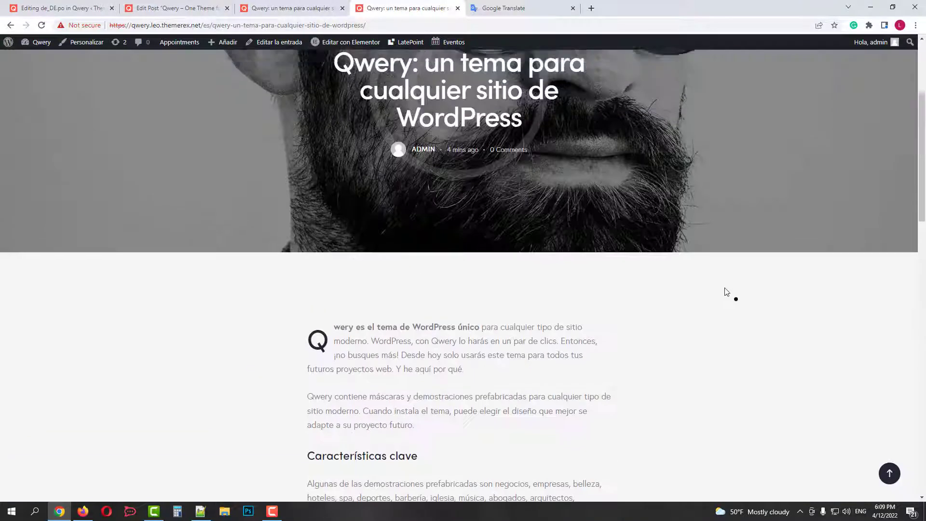